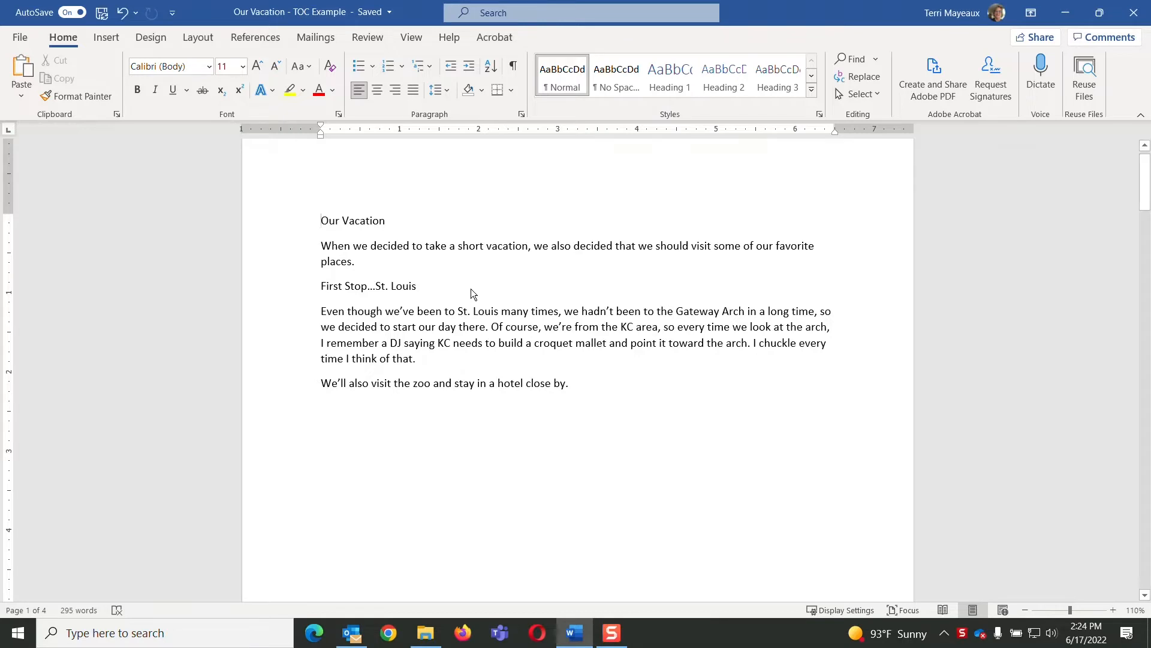
# Look through every page of the vacation document for its section headings and return to the beginning
pyautogui.press('pagedown')
pyautogui.press('pagedown')
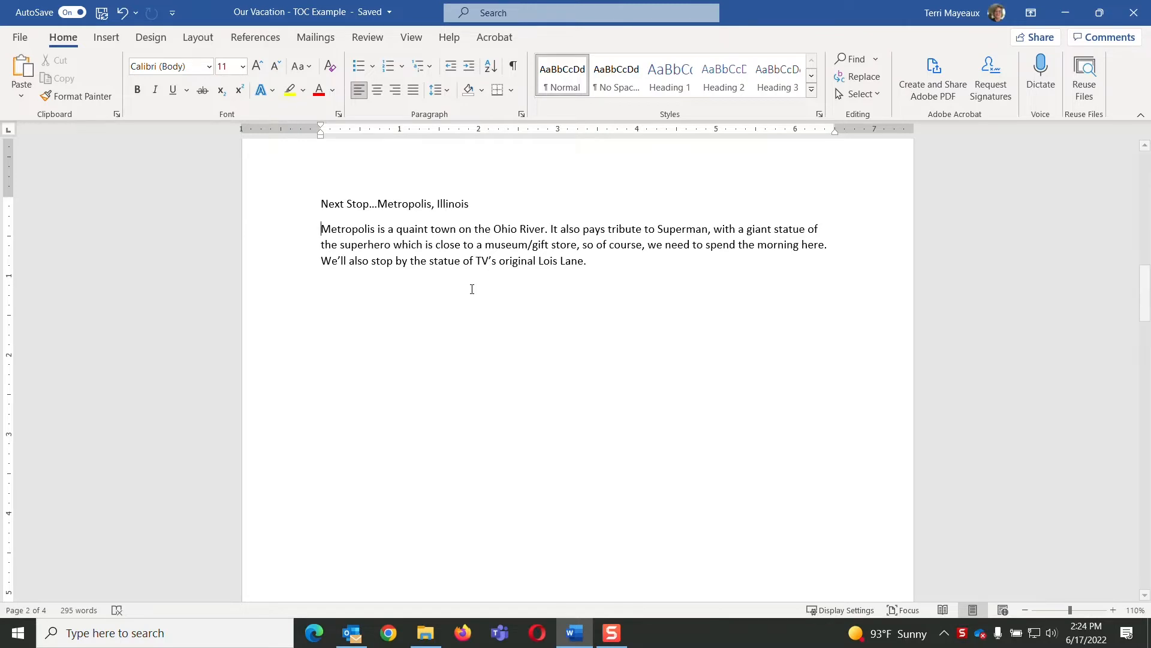
pyautogui.scroll(-10, 472, 289)
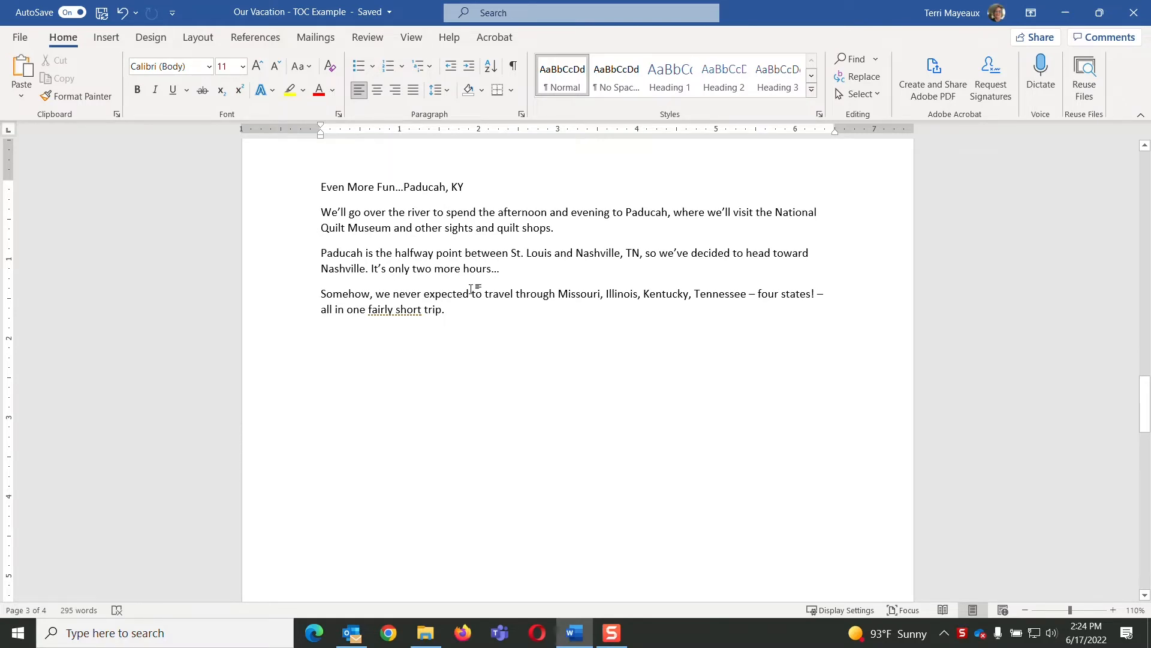
pyautogui.scroll(-10, 472, 290)
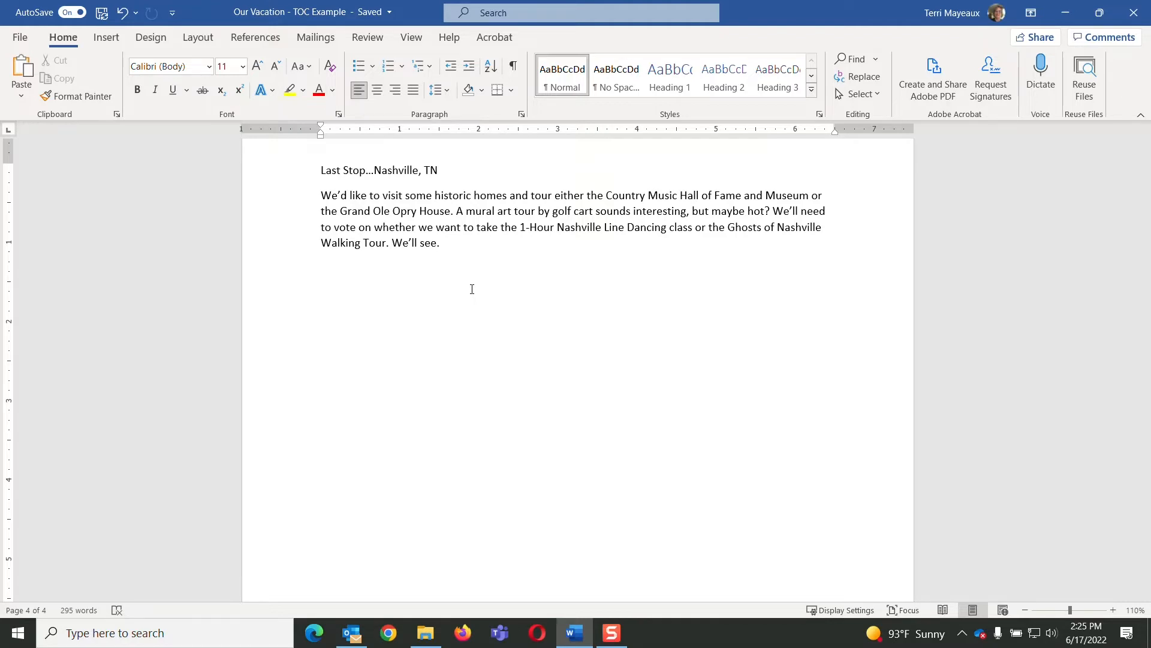
pyautogui.hotkey('ctrl', 'Home')
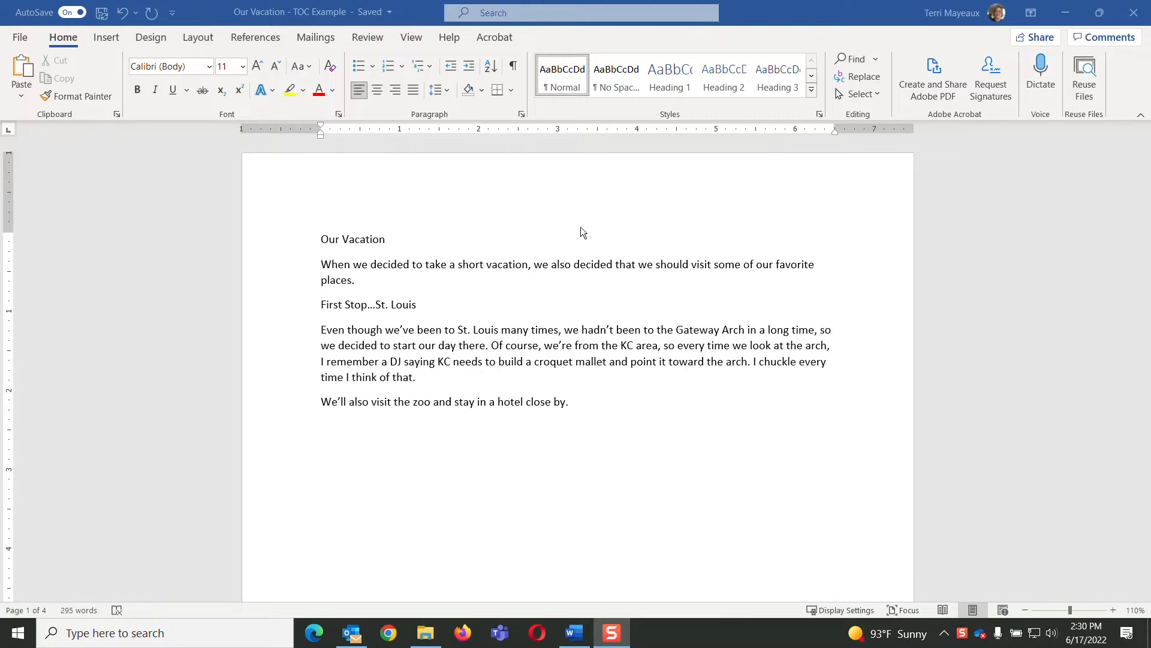
# Mark the heading "First Stop…St. Louis" as a table of contents entry with table identifier C and level 1
pyautogui.click(322, 306)
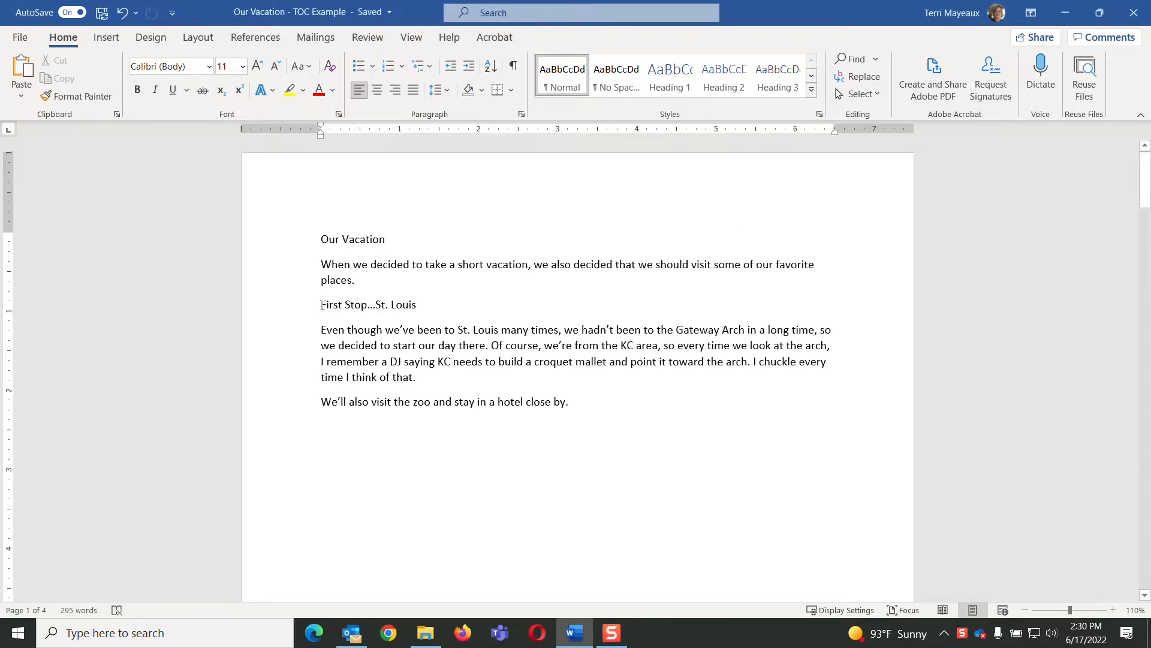
pyautogui.moveTo(322, 306); pyautogui.dragTo(408, 303)
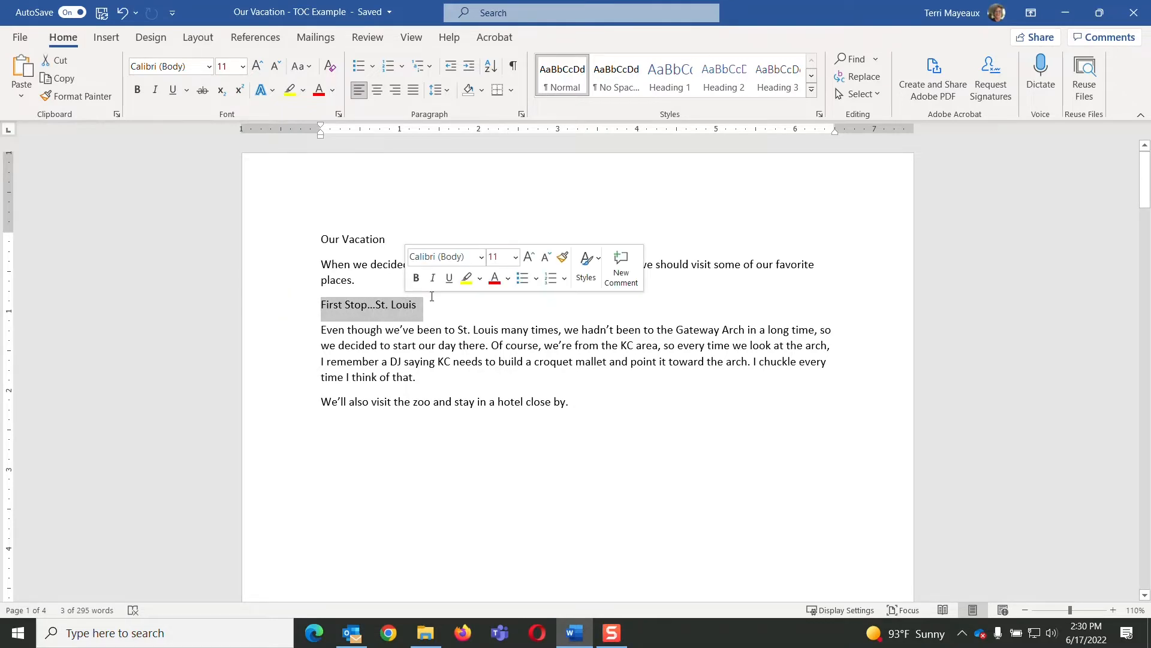
pyautogui.hotkey('alt', 'shift', 'o')
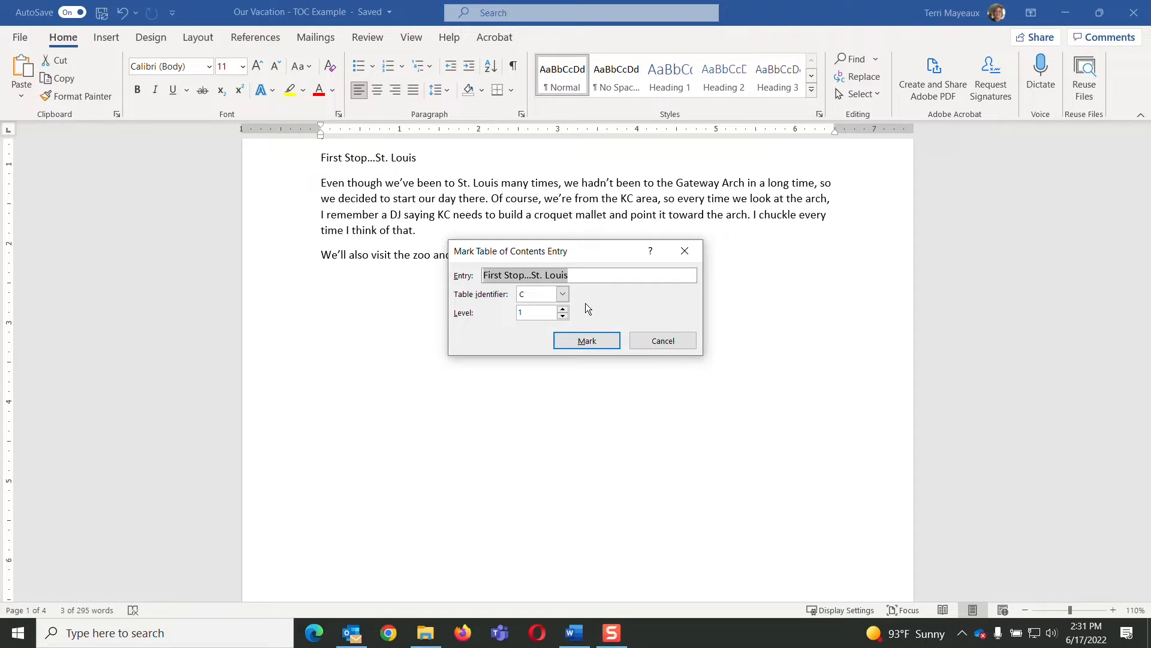
pyautogui.click(588, 342)
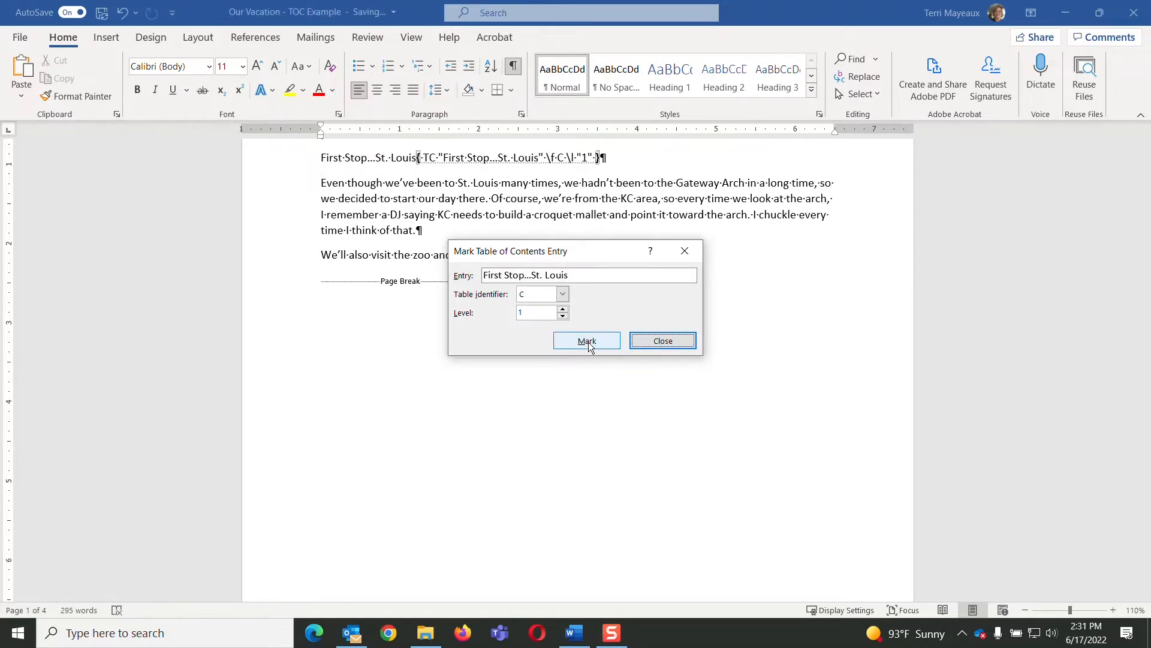
pyautogui.click(661, 341)
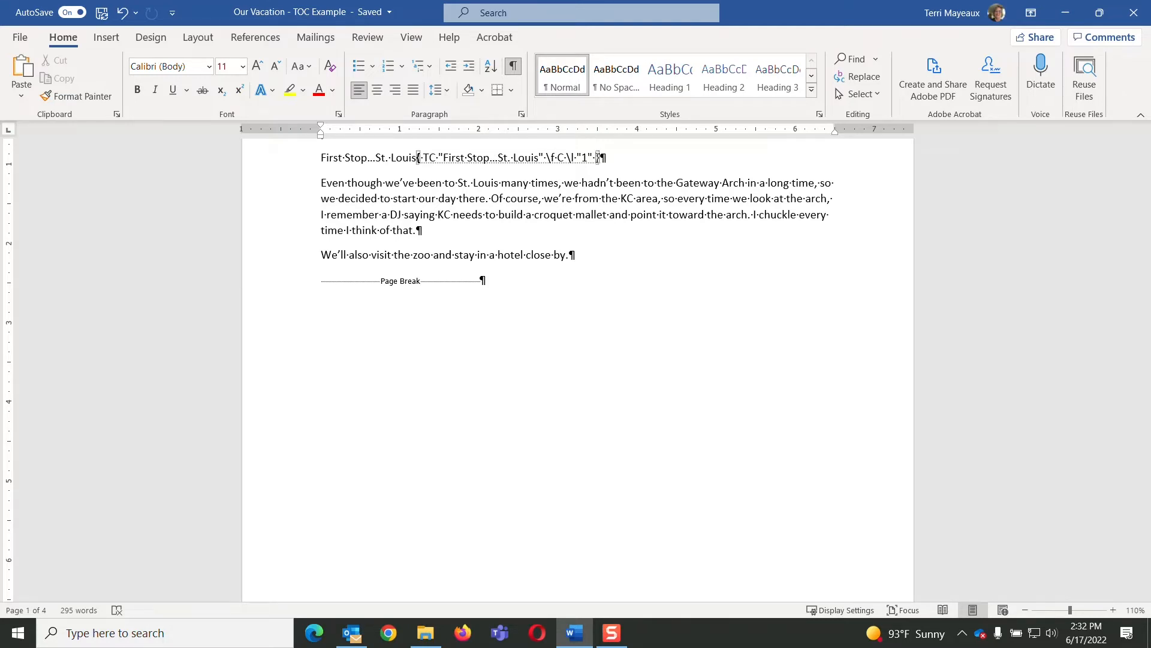
# Mark the heading "Next Stop…Metropolis, Illinois" as a level 1 table of contents entry with table identifier C
pyautogui.scroll(-10, 597, 160)
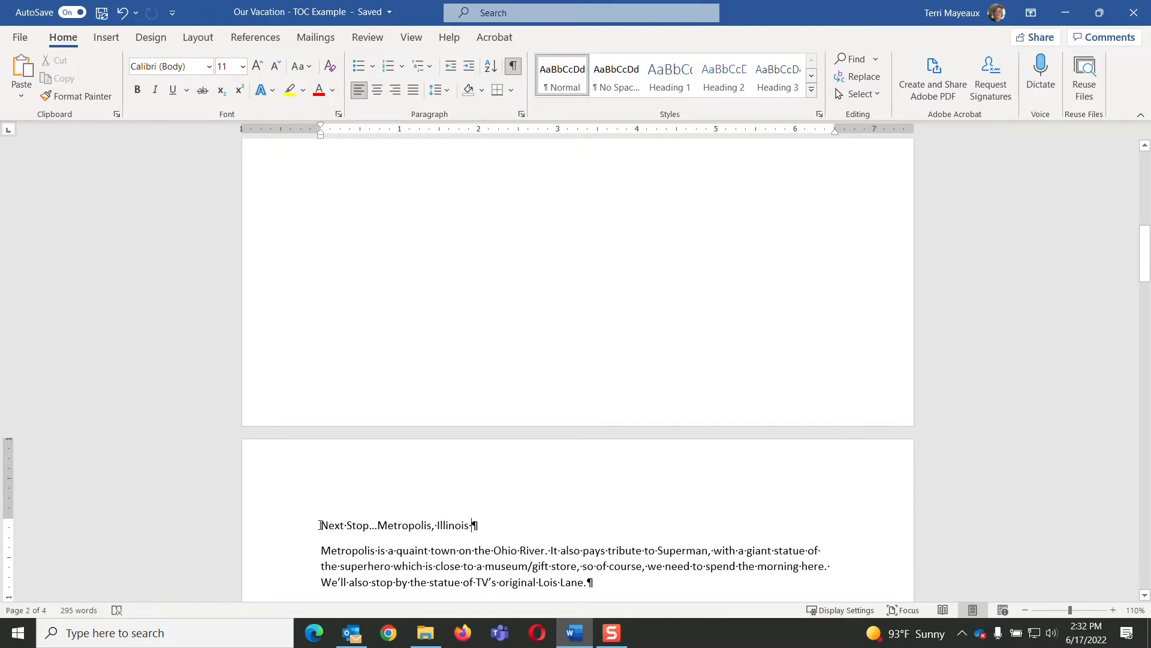
pyautogui.moveTo(320, 525); pyautogui.dragTo(454, 524)
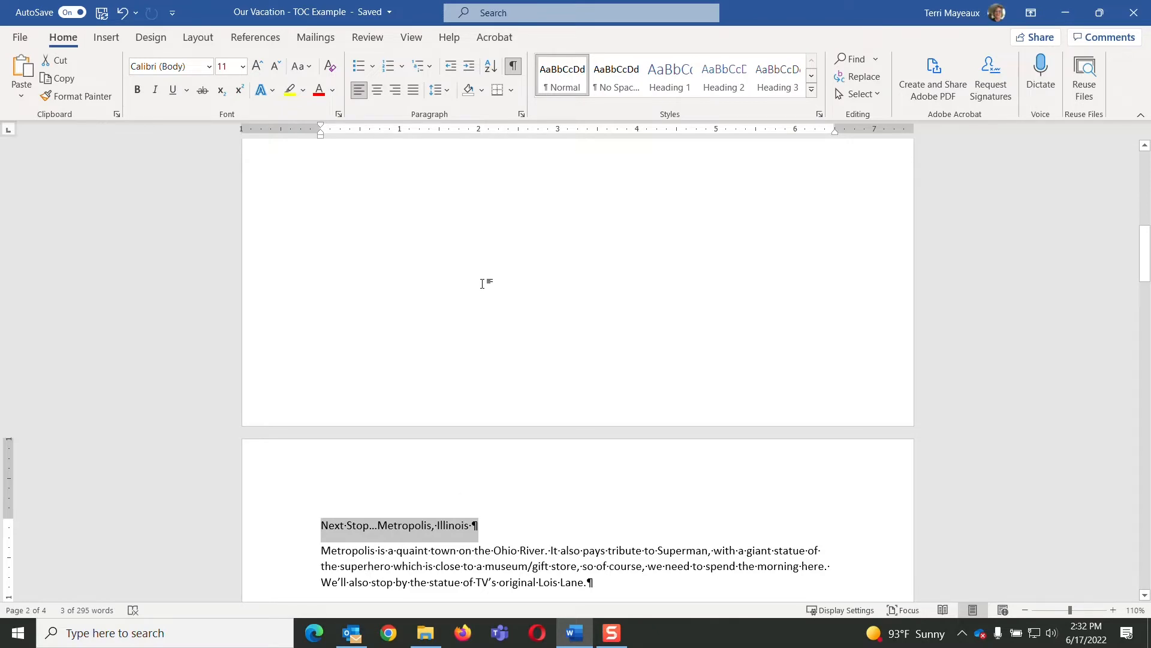
pyautogui.hotkey('alt', 'shift', 'o')
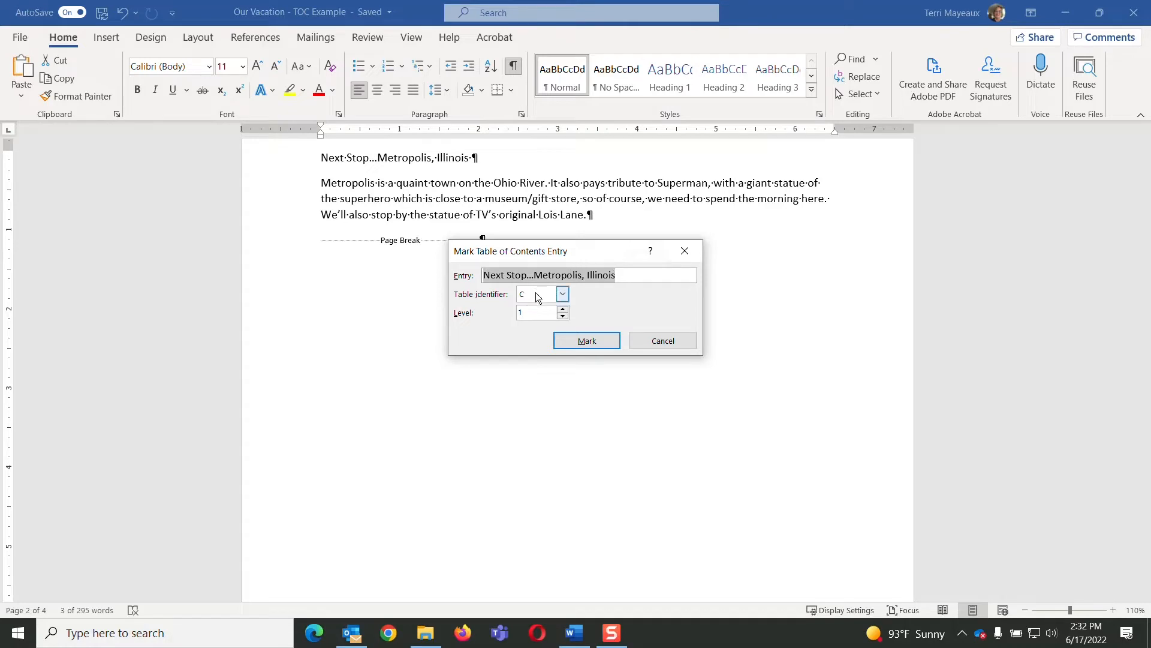
pyautogui.click(590, 342)
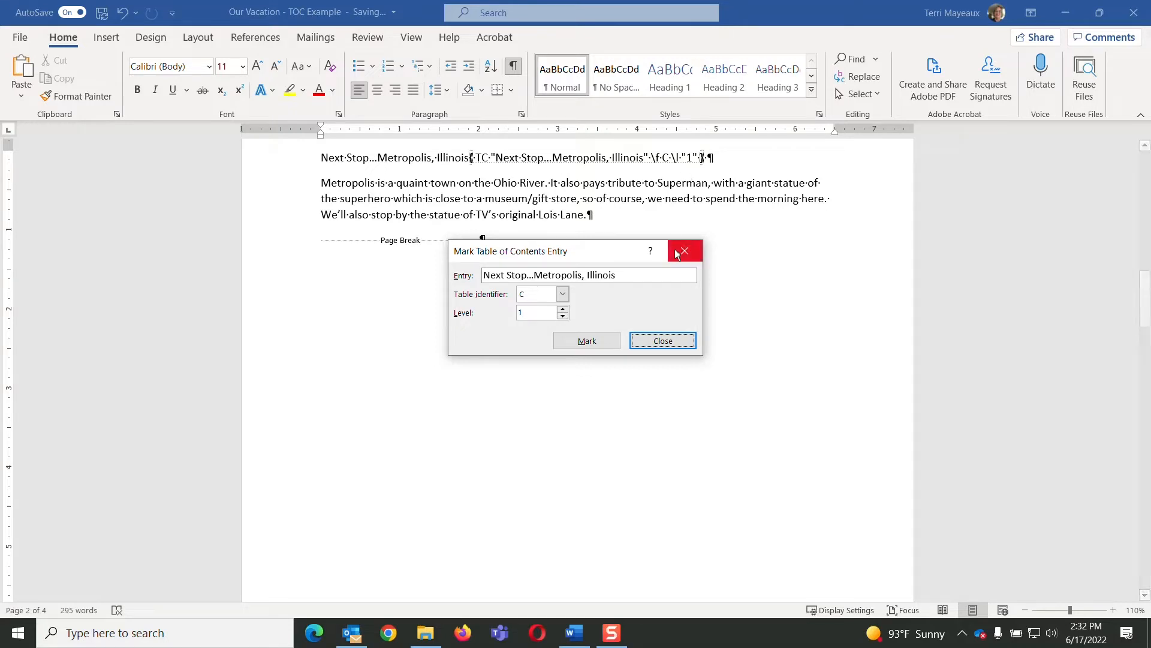
pyautogui.click(663, 342)
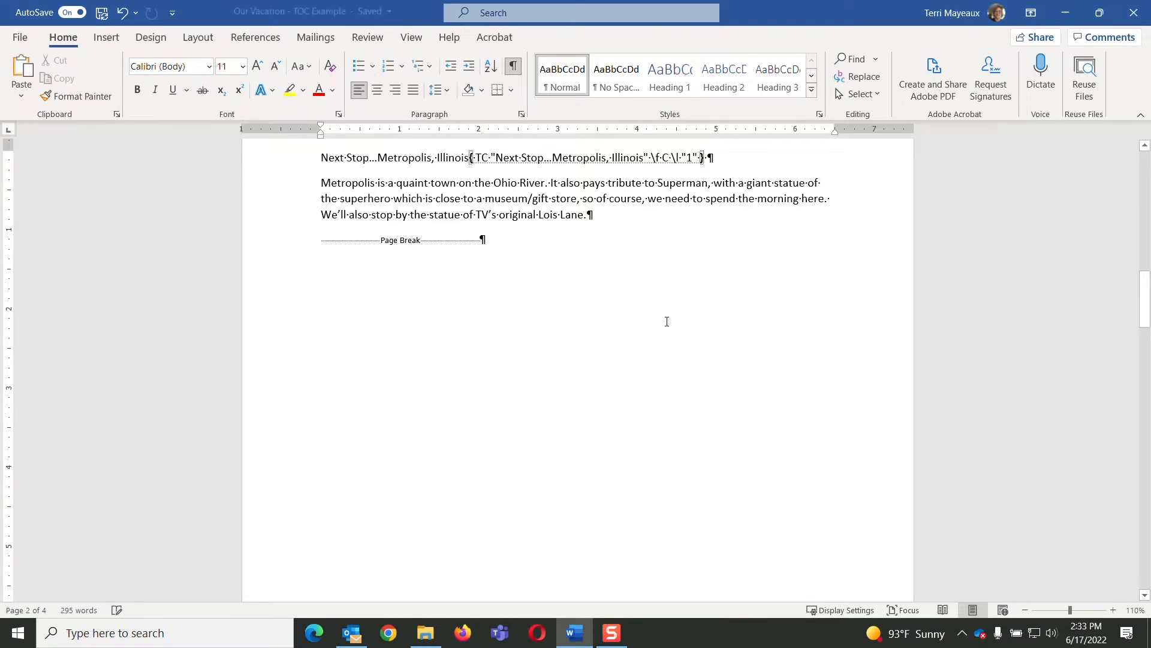
# Mark the heading "Even More Fun…Paducah, KY" as a level 1 table of contents entry with table identifier C
pyautogui.press('Down')
pyautogui.press('Down')
pyautogui.press('Down')
pyautogui.press('Down')
pyautogui.press('Down')
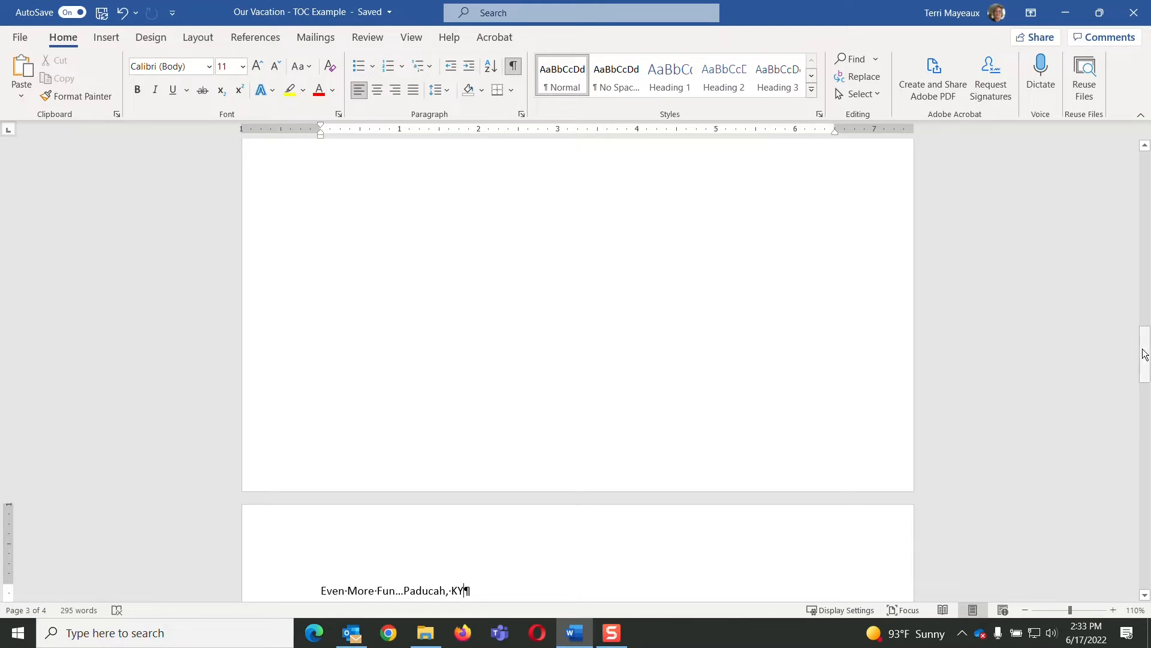
pyautogui.moveTo(1146, 353); pyautogui.dragTo(1147, 384)
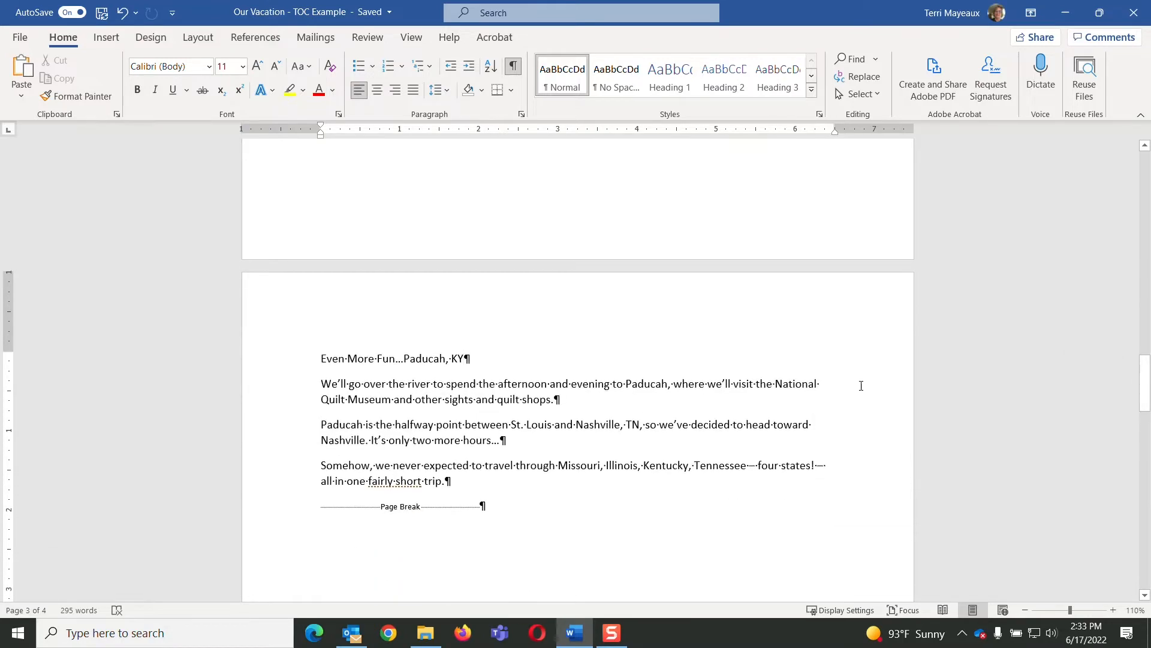
pyautogui.moveTo(321, 358); pyautogui.dragTo(463, 358)
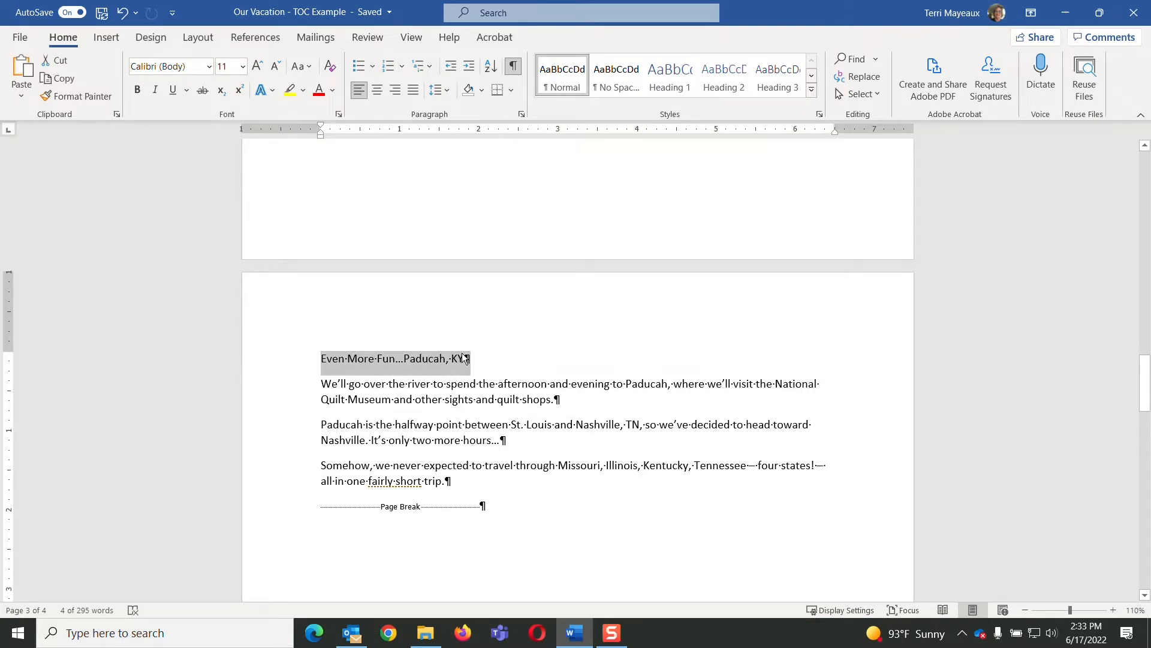
pyautogui.hotkey('alt', 'shift', 'o')
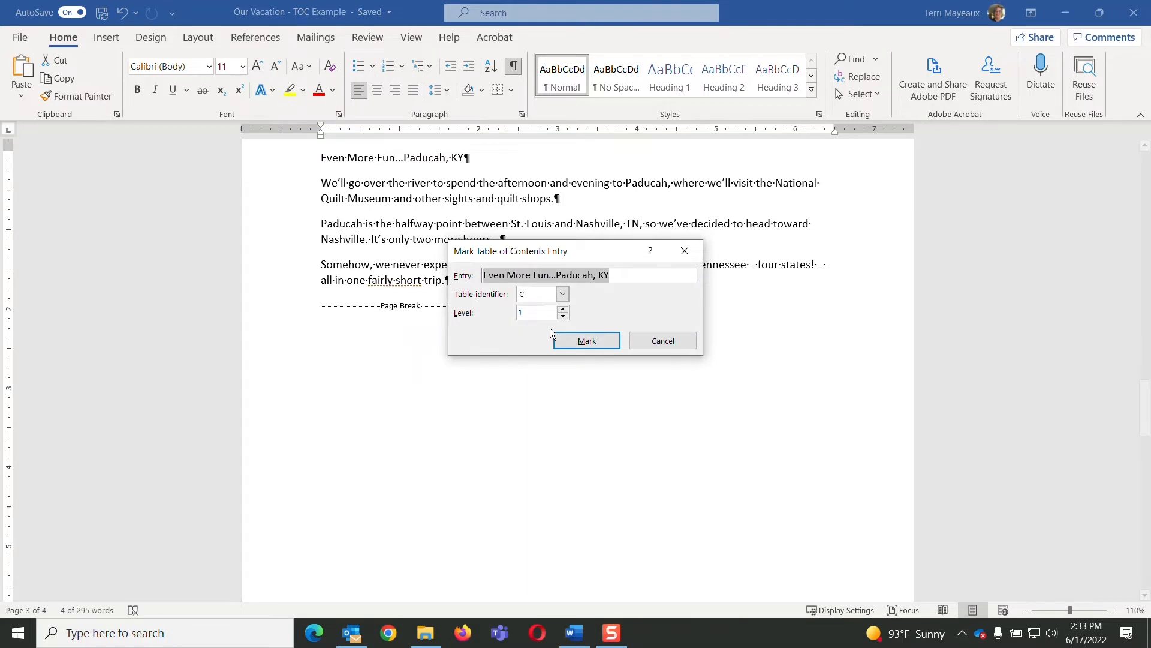
pyautogui.click(574, 340)
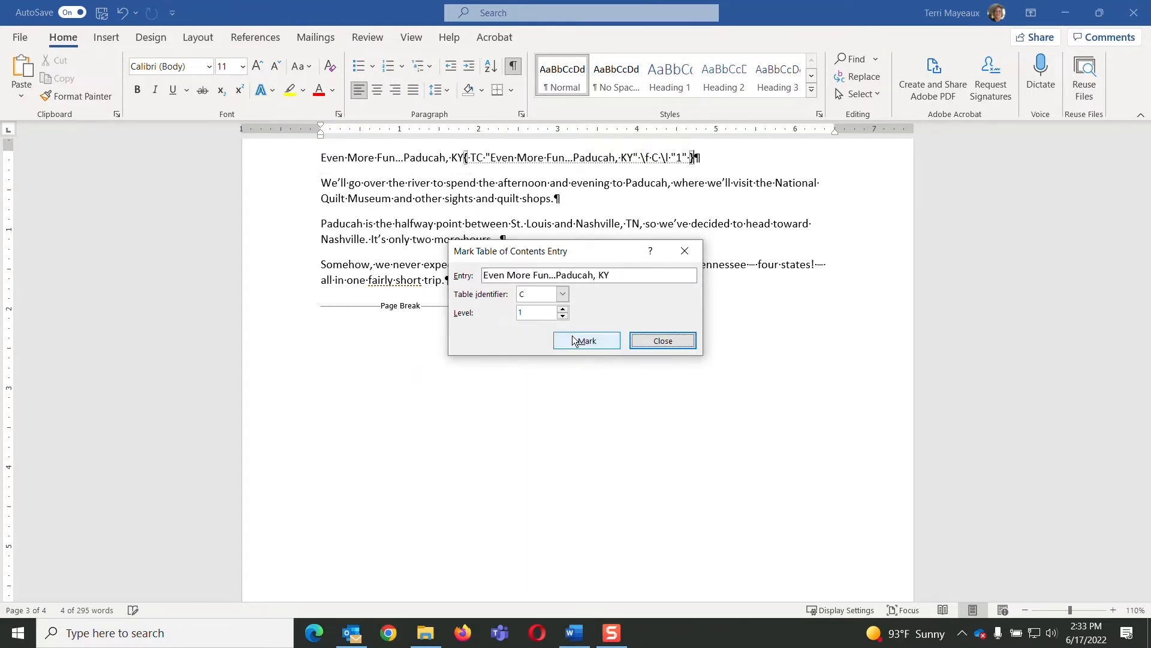
pyautogui.click(671, 342)
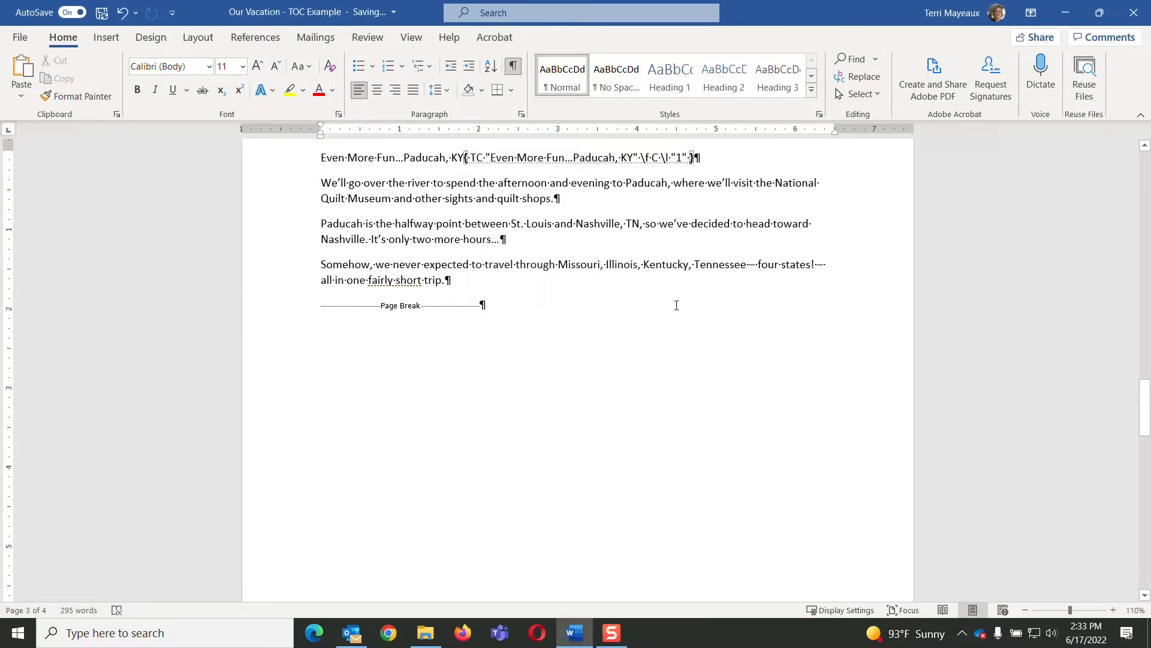
# Mark the heading "Last Stop…Nashville, TN" as a level 1 table of contents entry with table identifier C
pyautogui.press('pagedown')
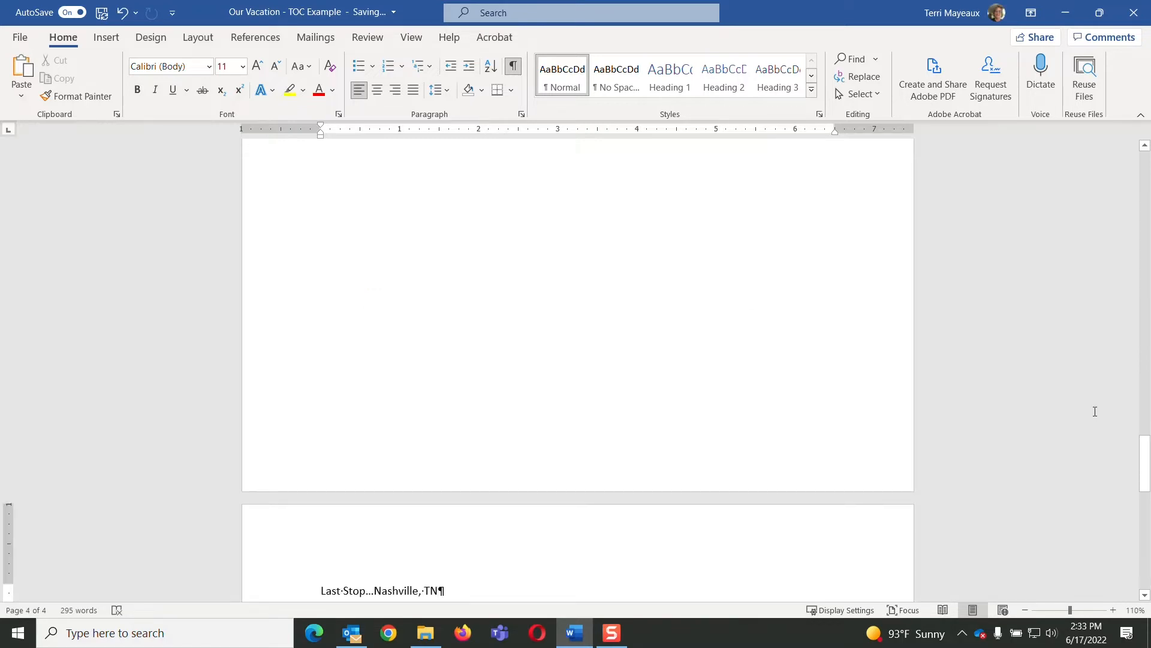
pyautogui.scroll(-3, 1067, 446)
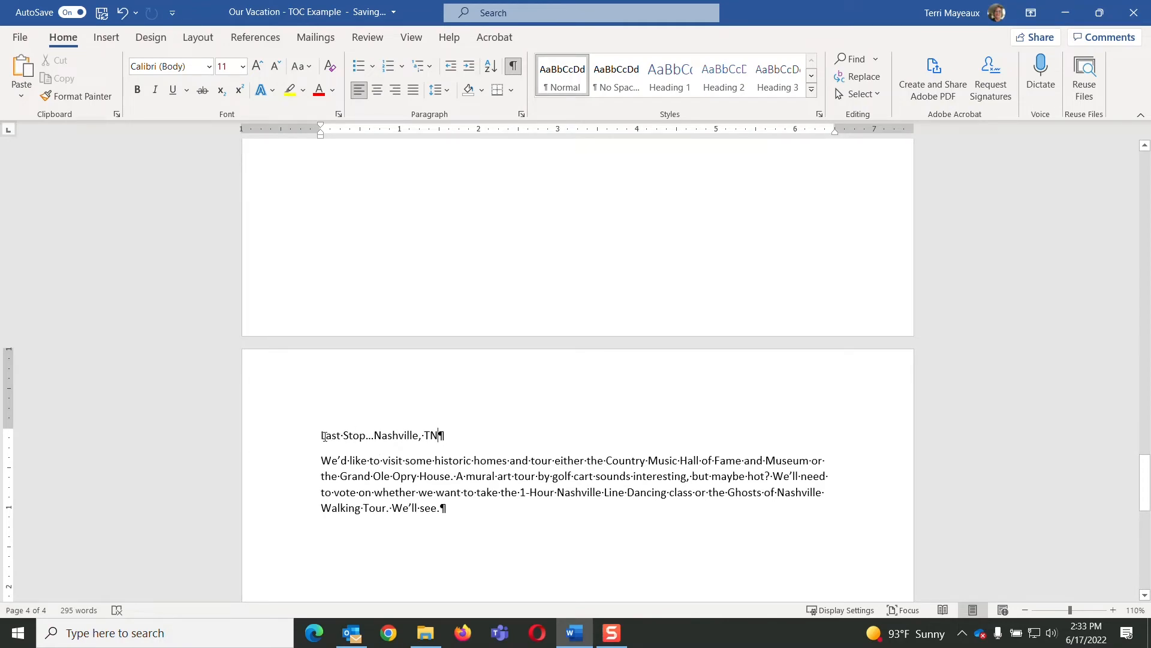
pyautogui.moveTo(322, 436); pyautogui.dragTo(433, 431)
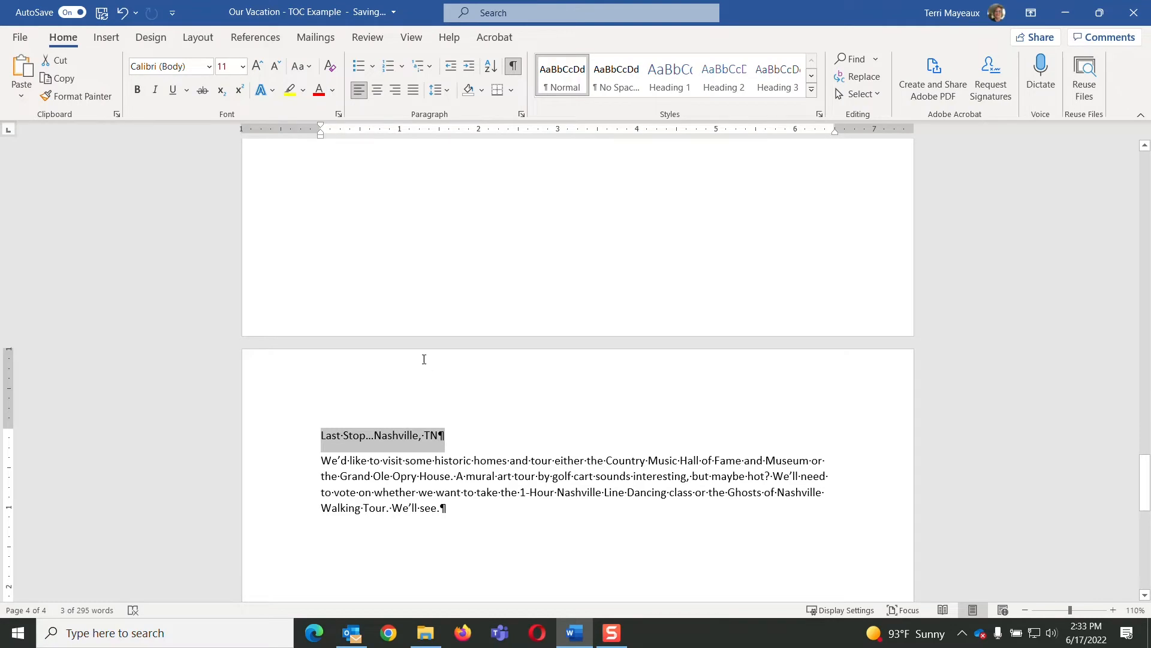
pyautogui.hotkey('alt', 'shift', 'o')
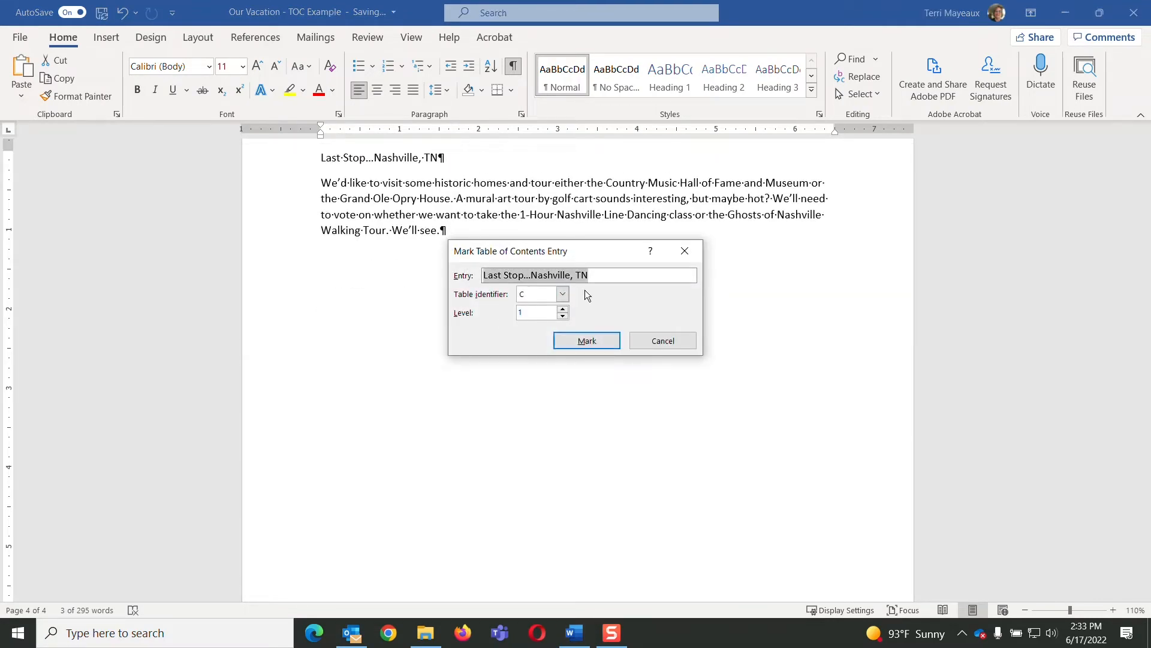
pyautogui.click(588, 340)
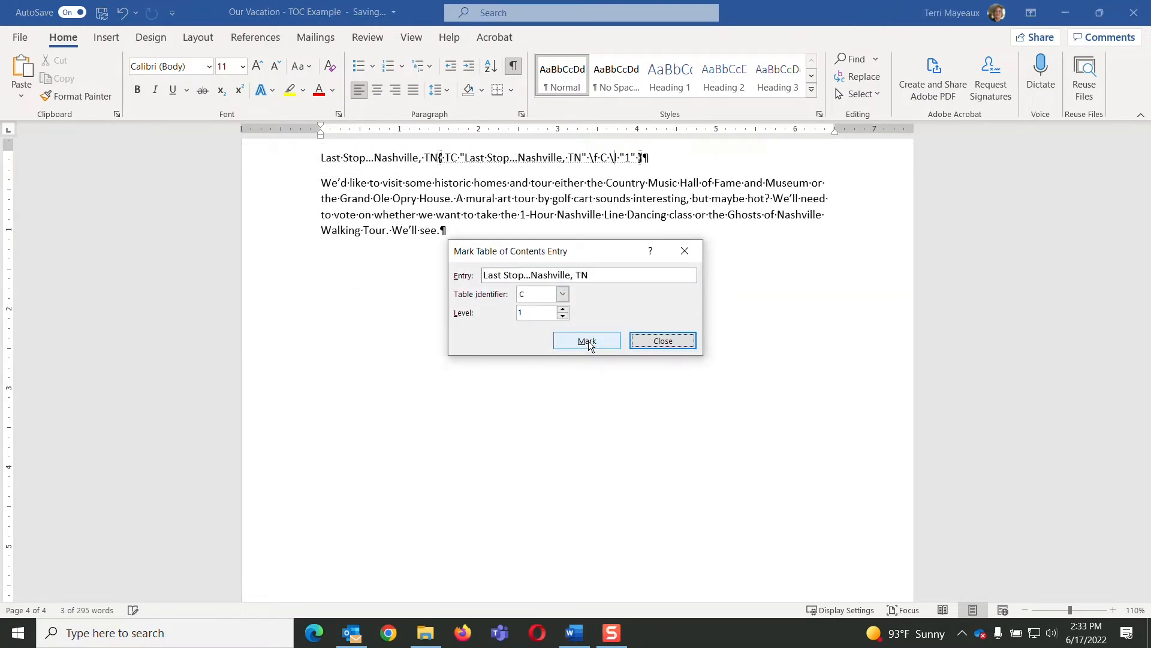
pyautogui.click(664, 342)
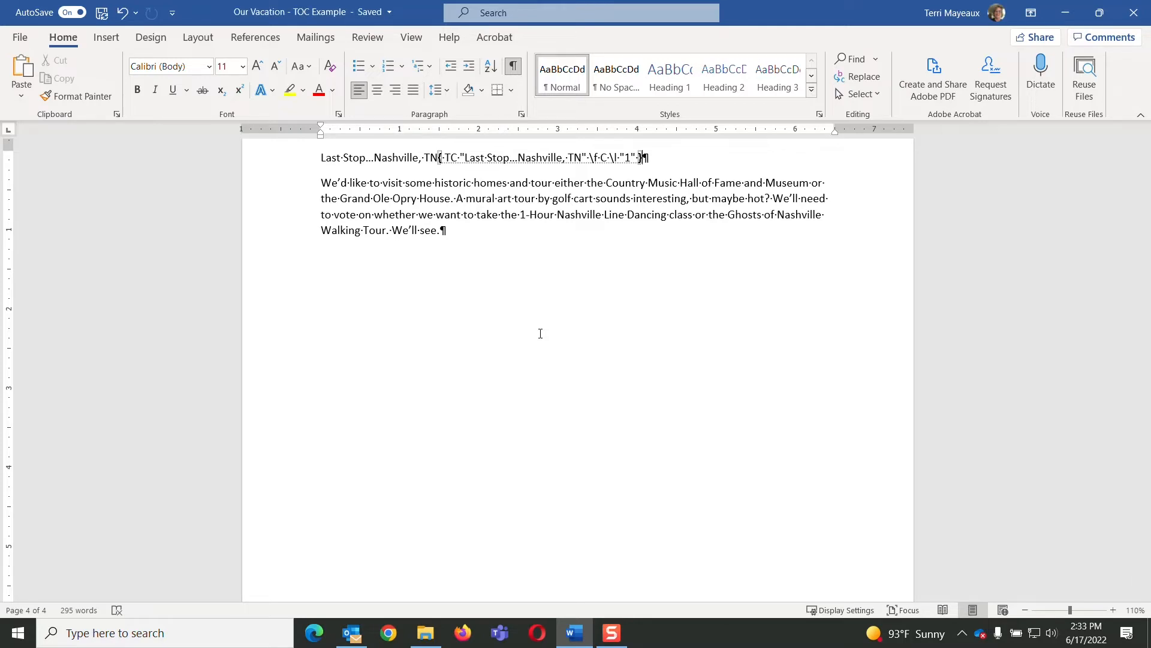
# Insert an empty paragraph above the title "Our Vacation" at the start of the document
pyautogui.hotkey('ctrl', 'Home')
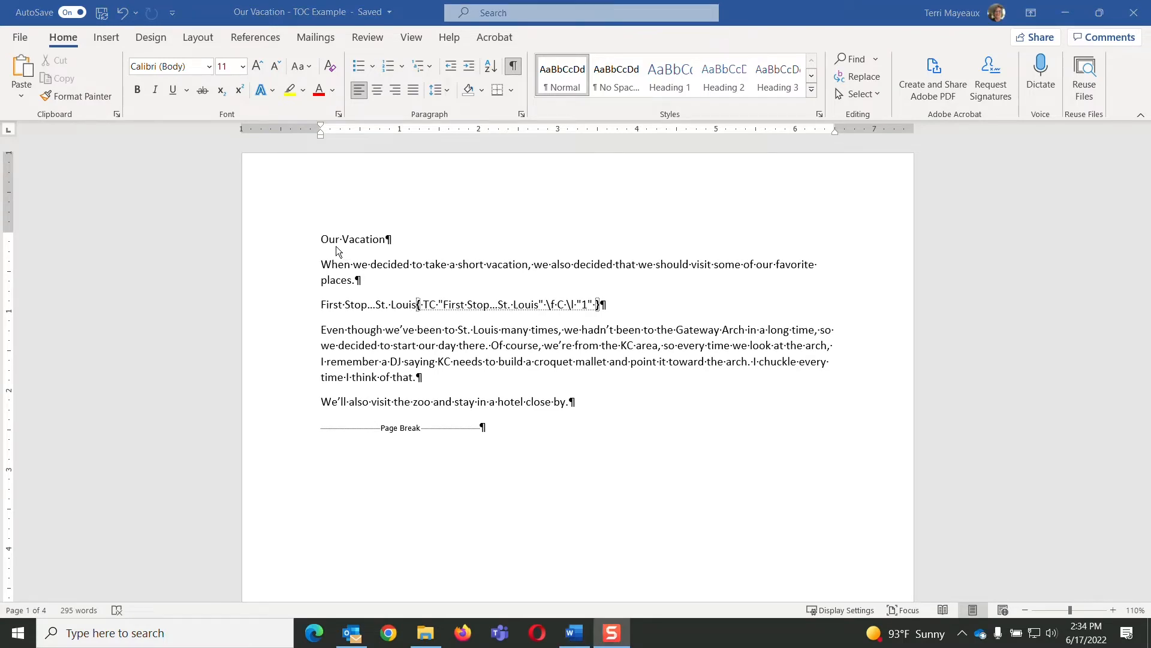
pyautogui.click(323, 239)
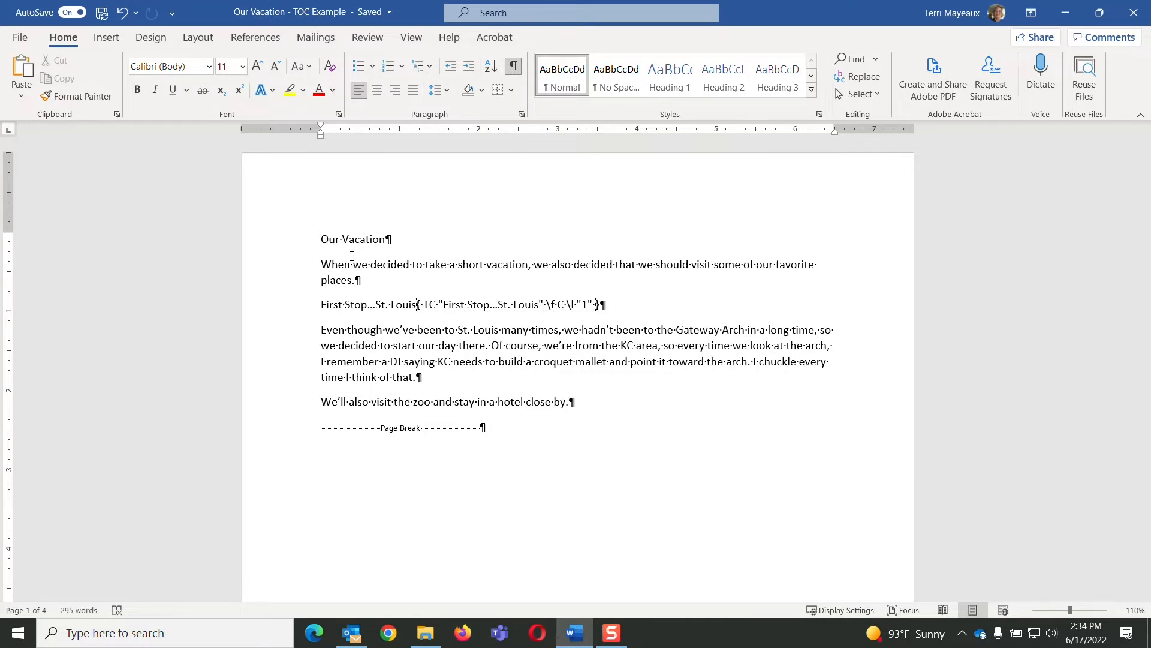
pyautogui.press('Return')
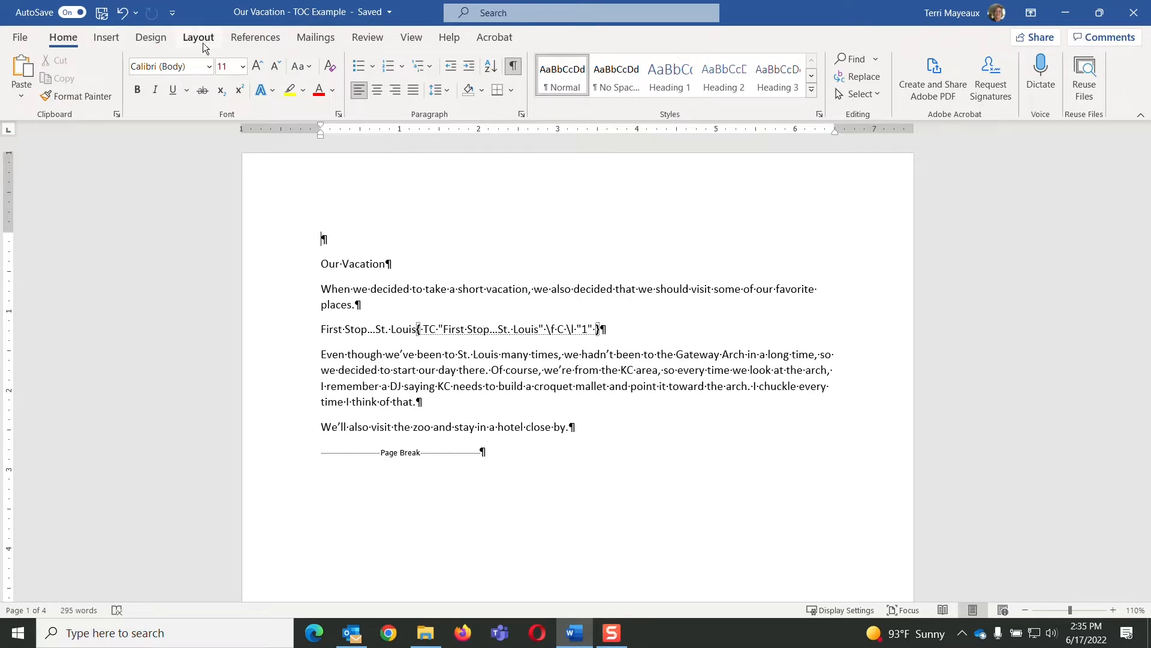
# Insert a custom table of contents in the empty first paragraph, with the Table entry fields option enabled
pyautogui.click(264, 38)
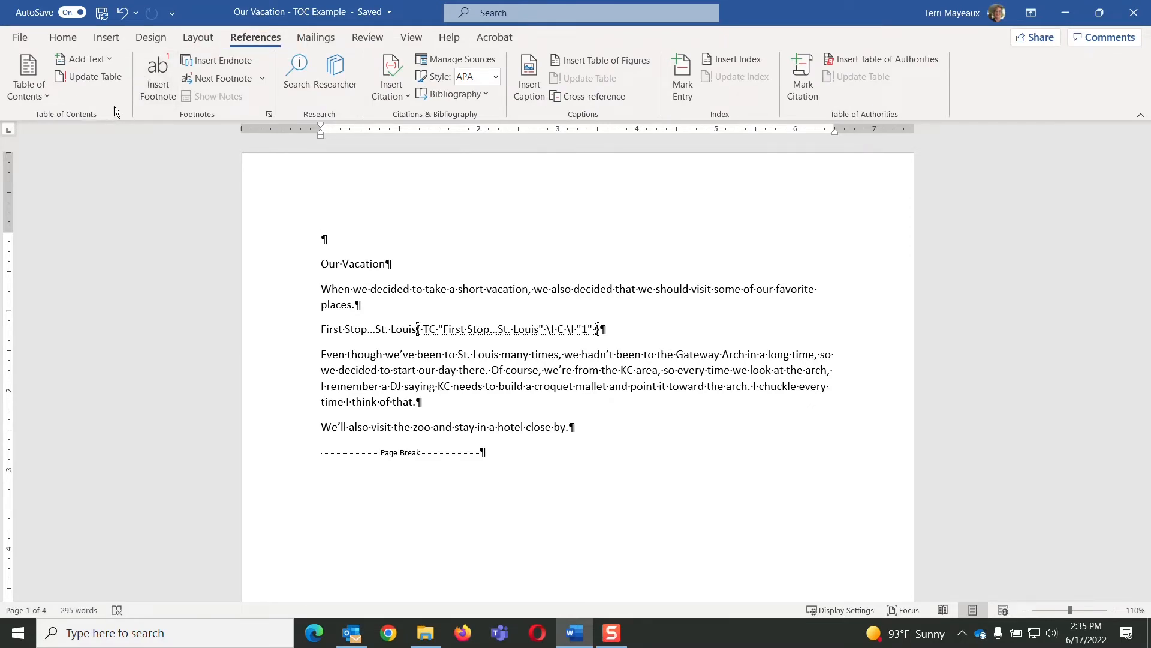
pyautogui.click(46, 97)
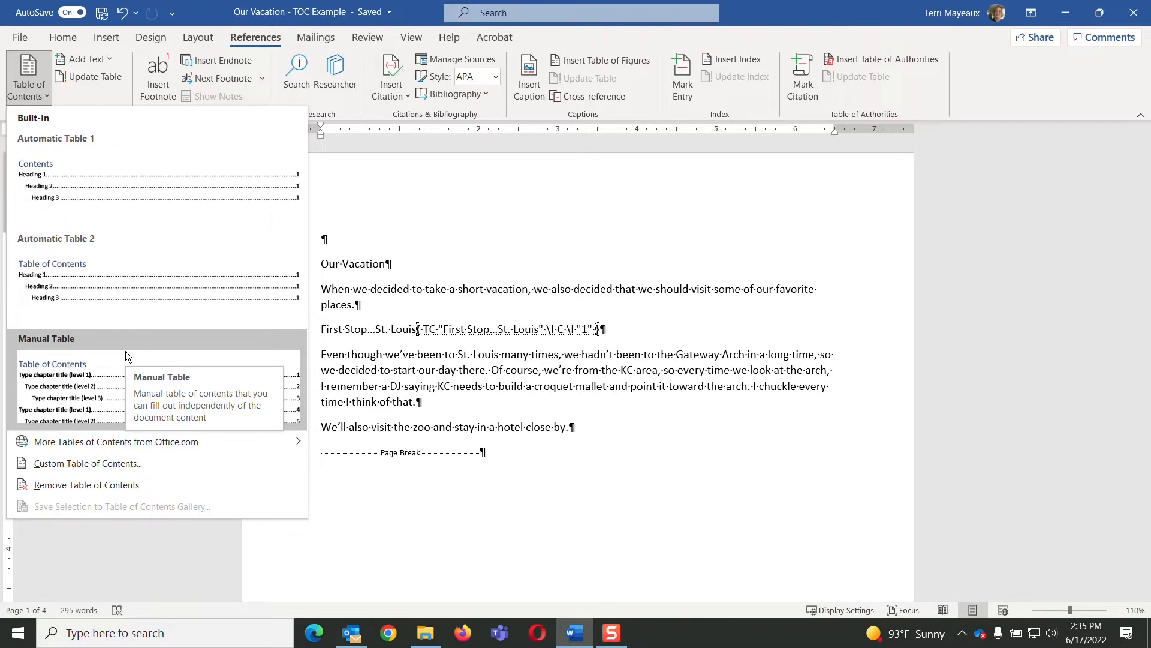
pyautogui.click(106, 465)
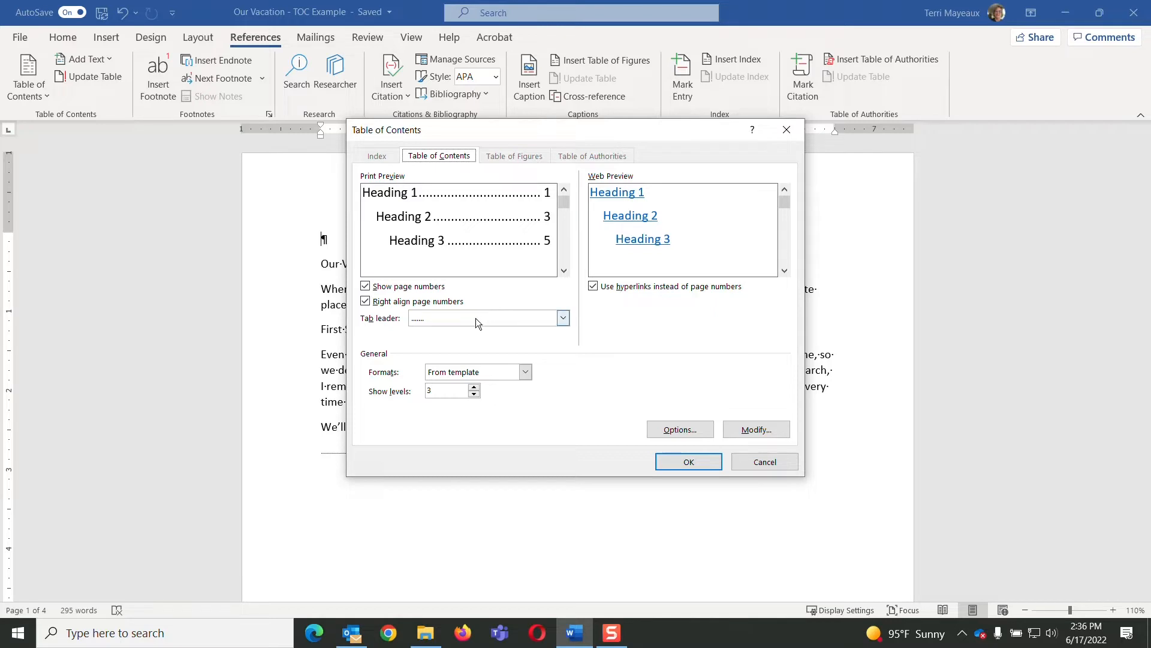
pyautogui.click(563, 318)
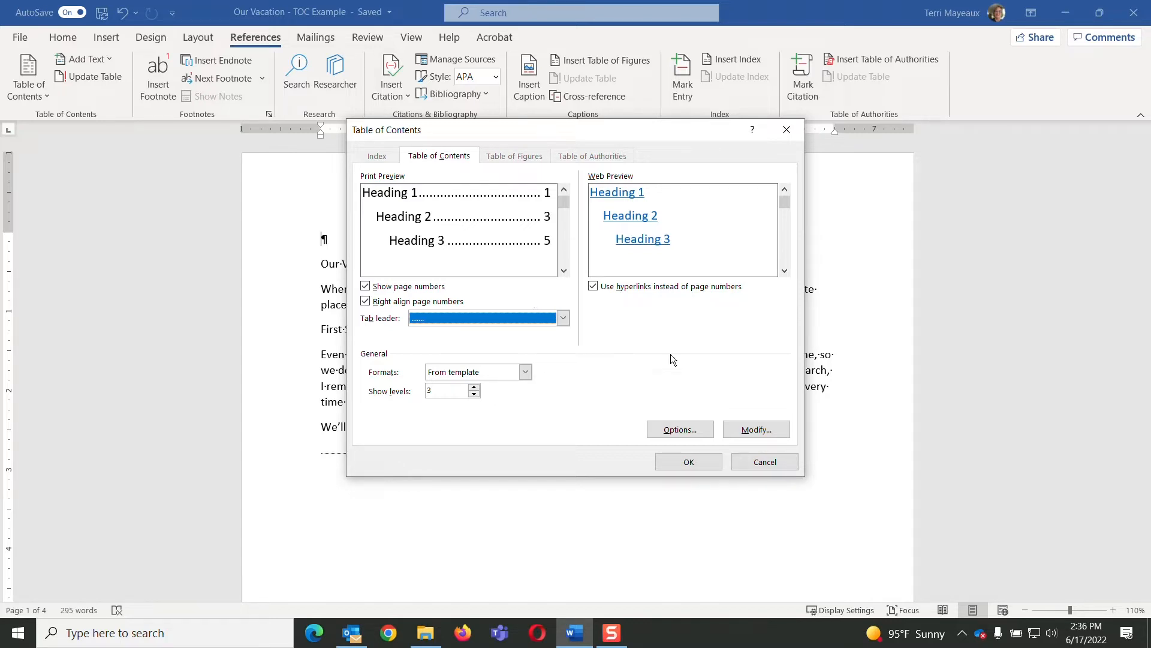
pyautogui.click(686, 429)
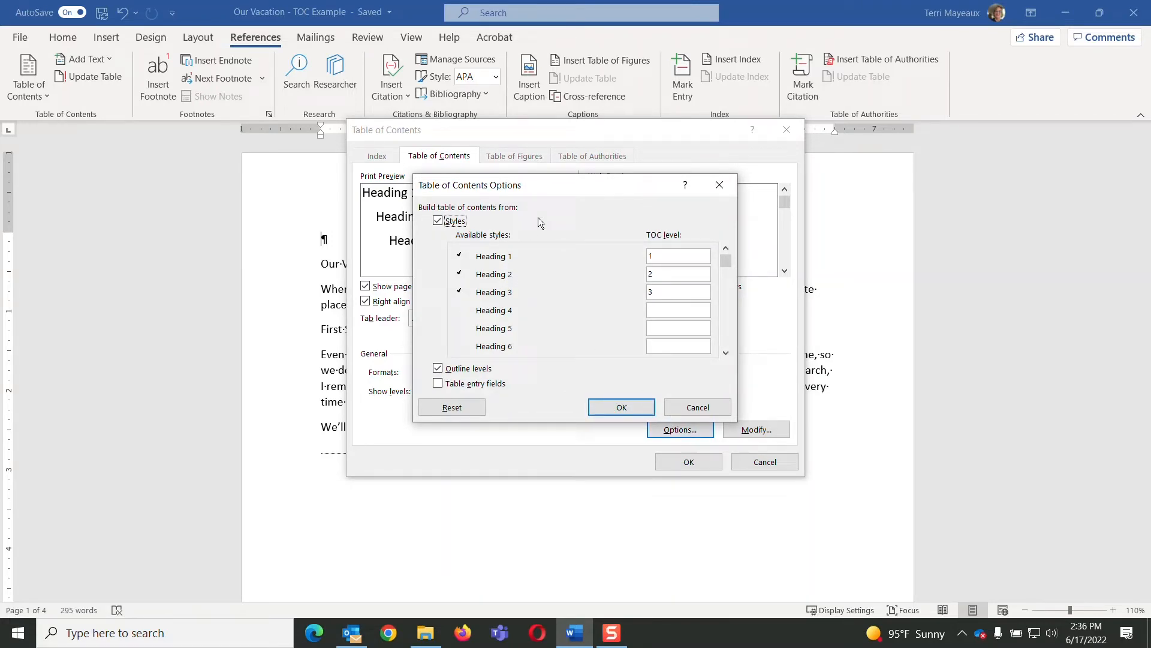
pyautogui.click(438, 384)
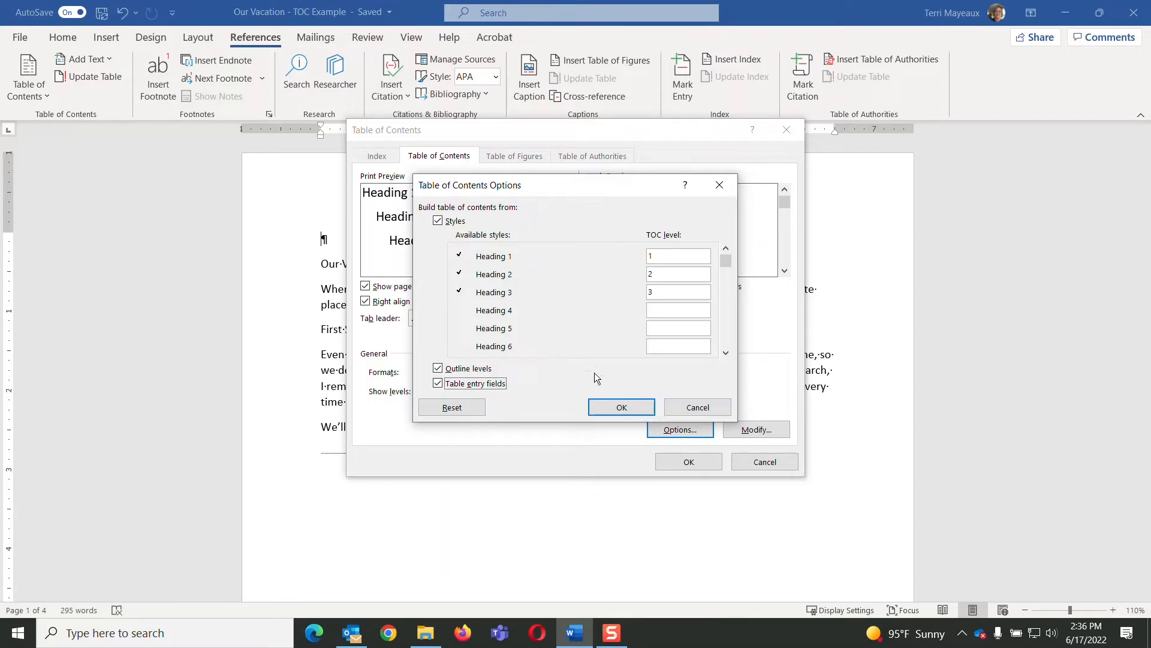
pyautogui.click(612, 407)
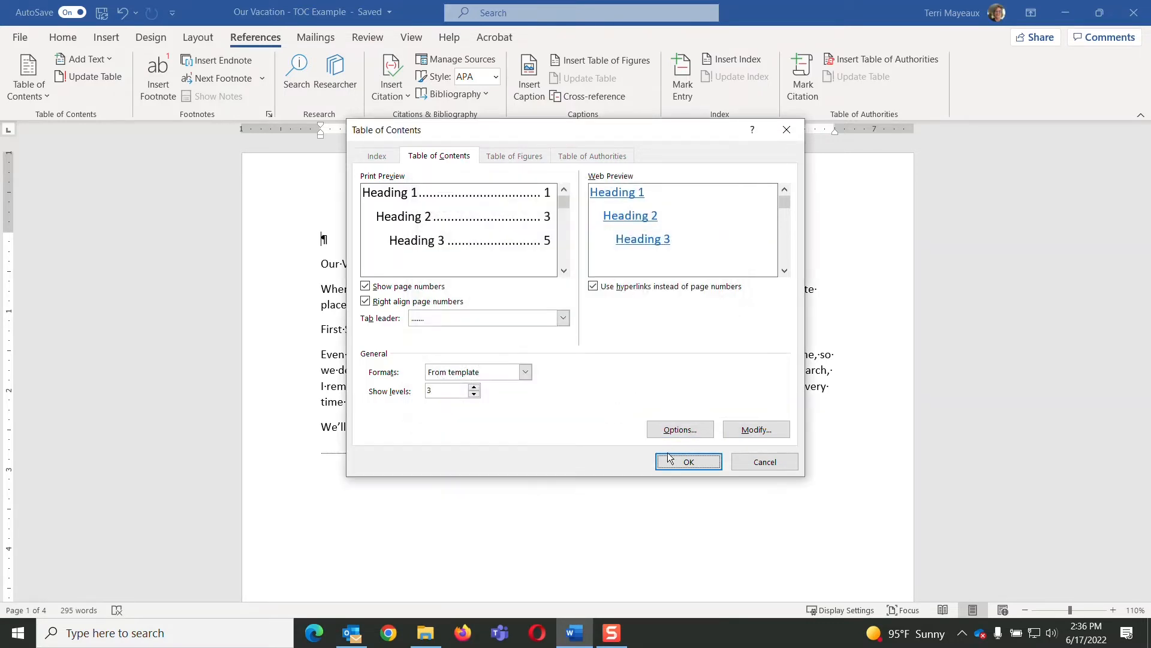
pyautogui.click(688, 462)
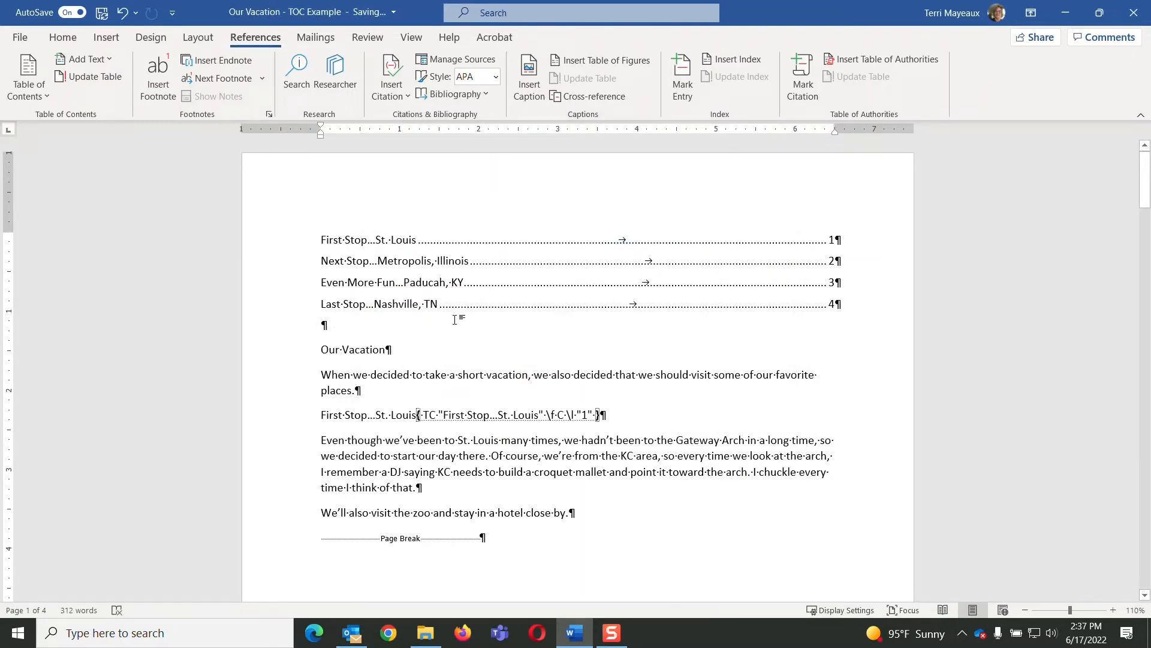
# Add a new line above the table of contents with the title "Table of Contents"
pyautogui.click(322, 238)
pyautogui.press('Return')
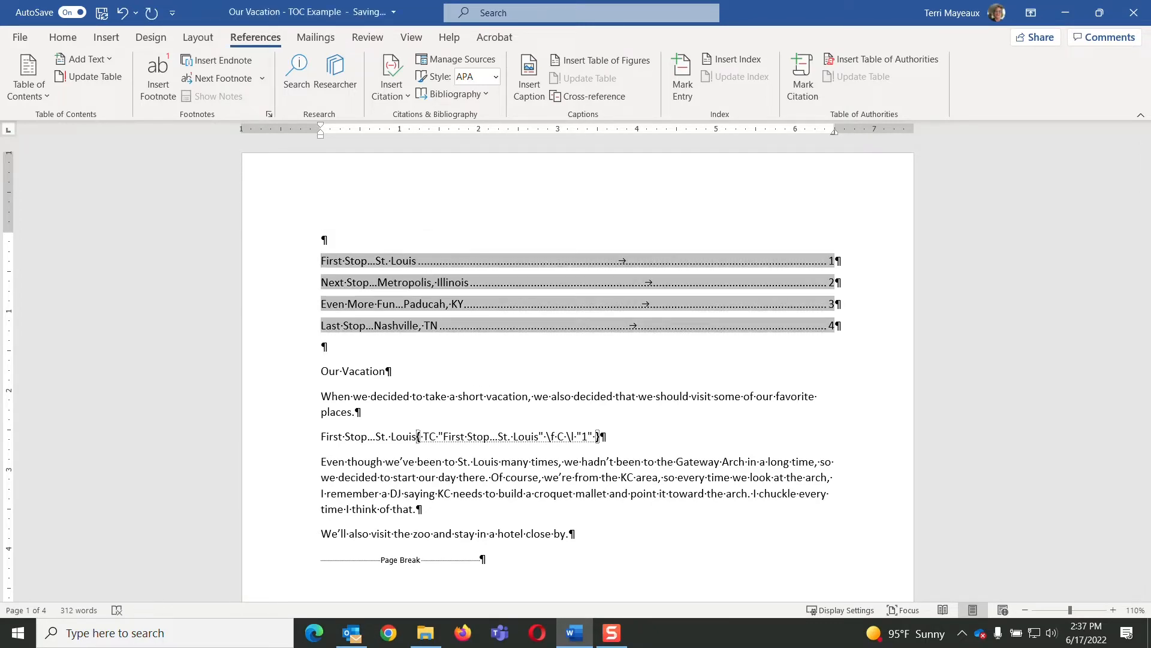
pyautogui.click(324, 240)
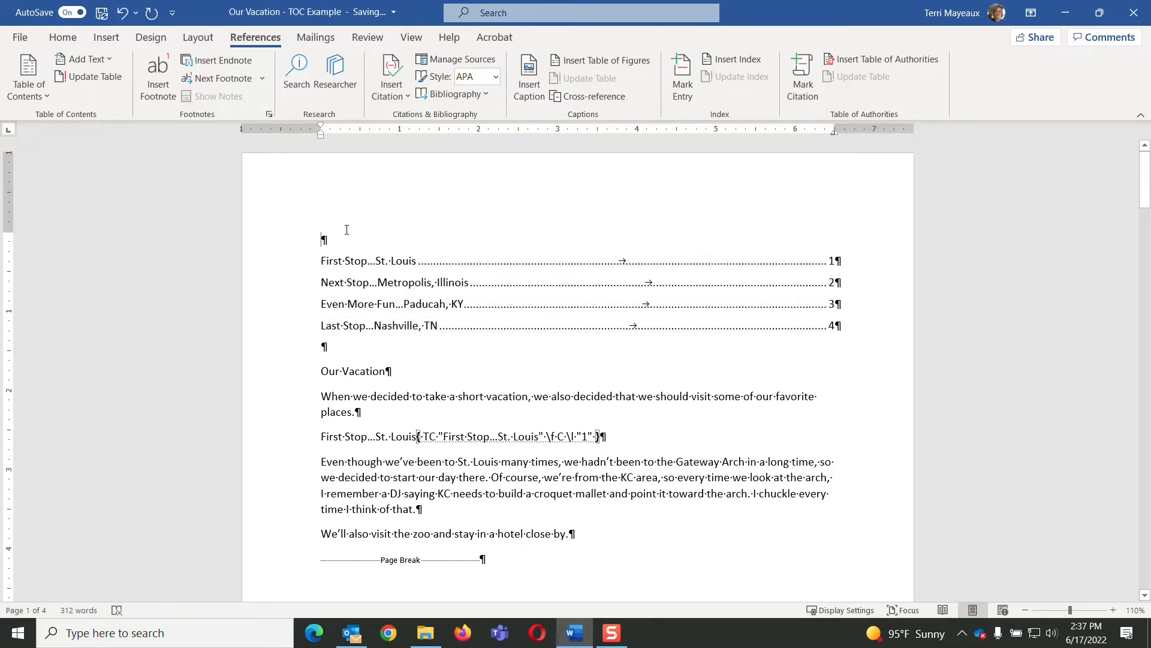
pyautogui.write('Table of C')
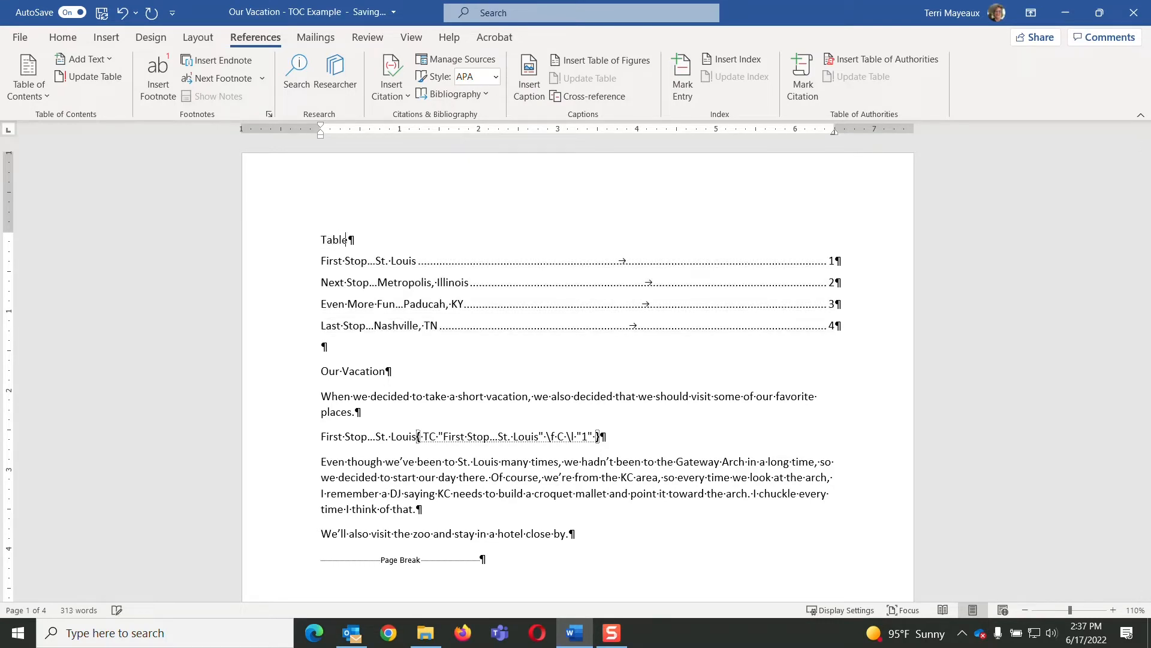
pyautogui.write('ontents')
# Insert a Next Page section break at the empty paragraph between the table of contents and the title "Our Vacation"
pyautogui.click(325, 347)
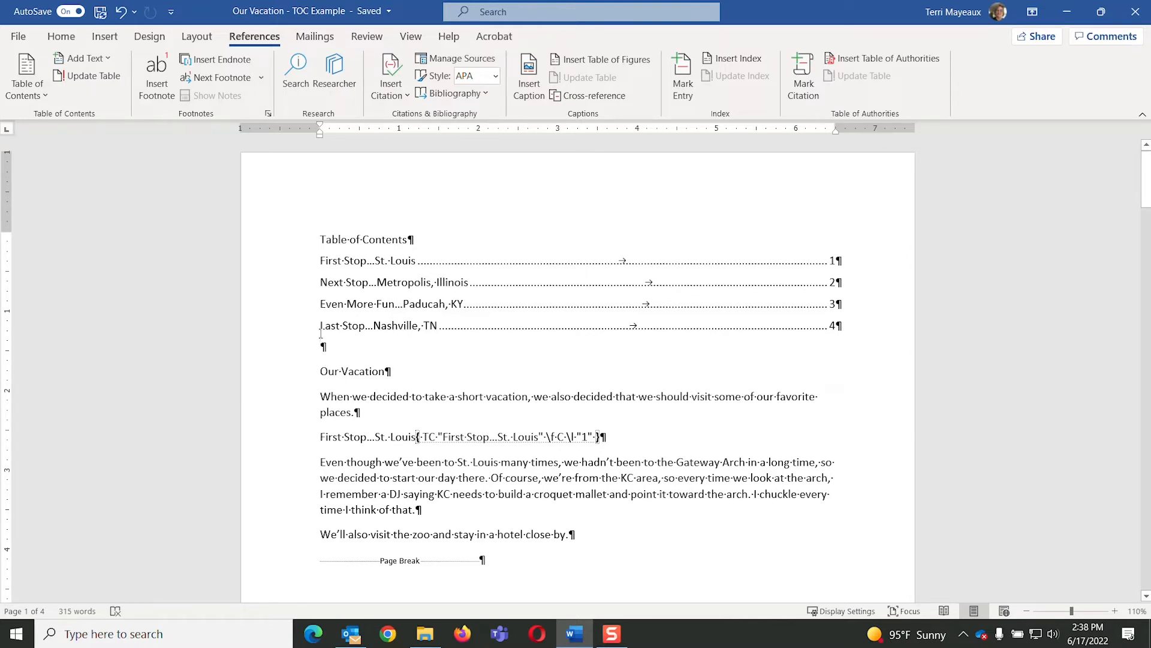
pyautogui.click(205, 40)
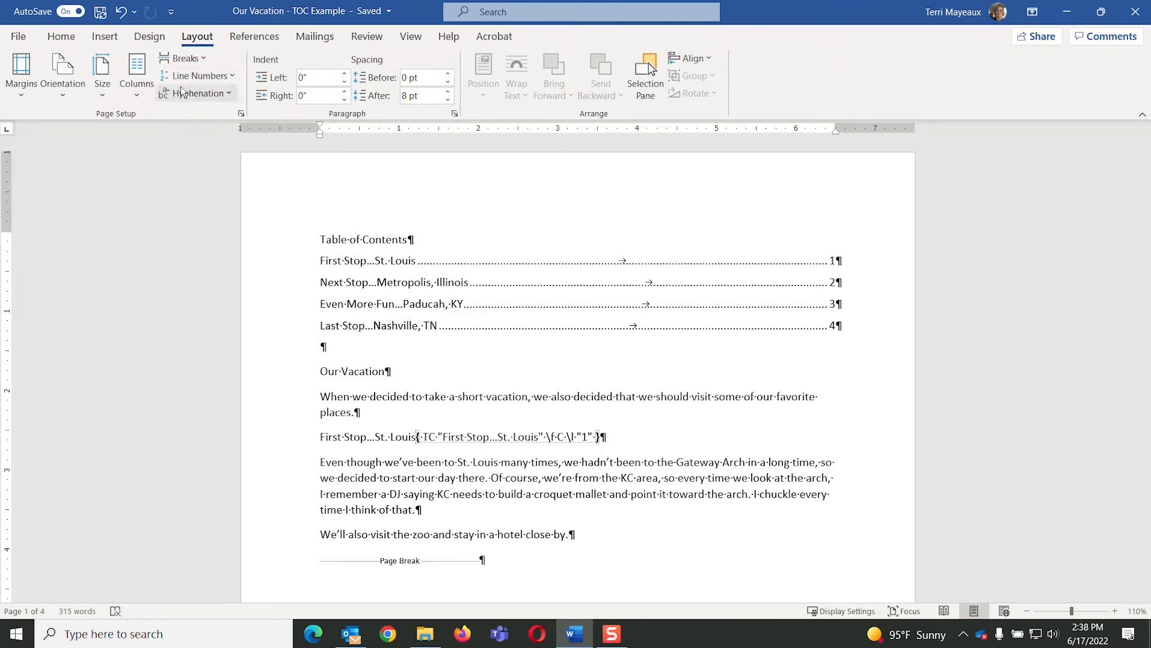
pyautogui.click(203, 59)
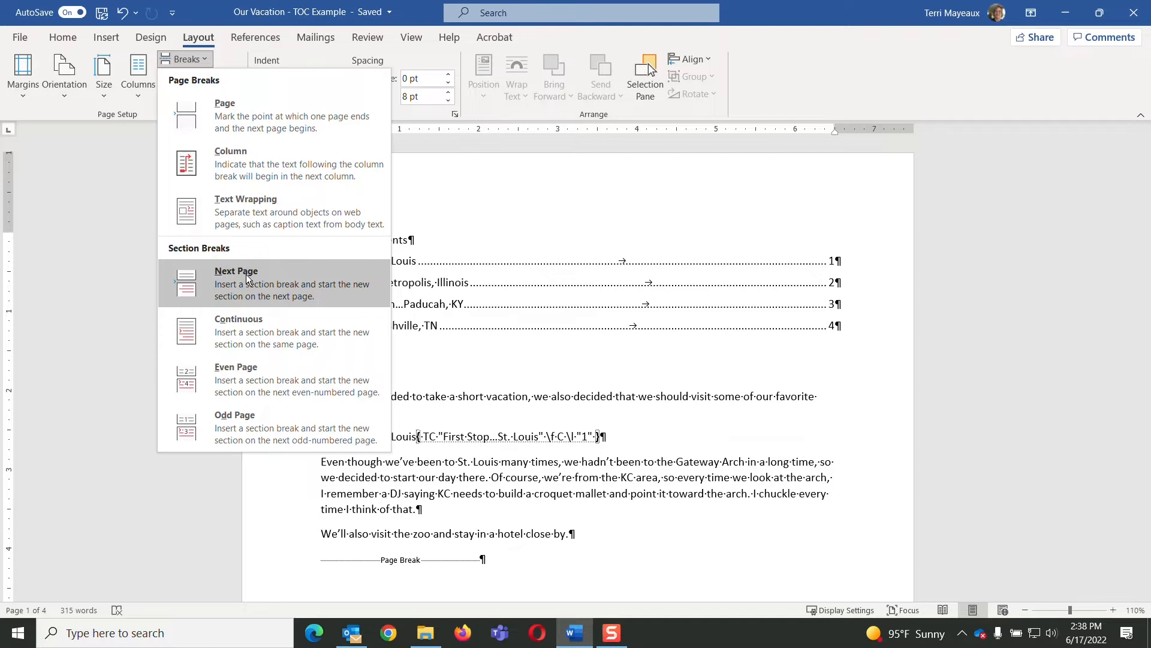
pyautogui.click(246, 274)
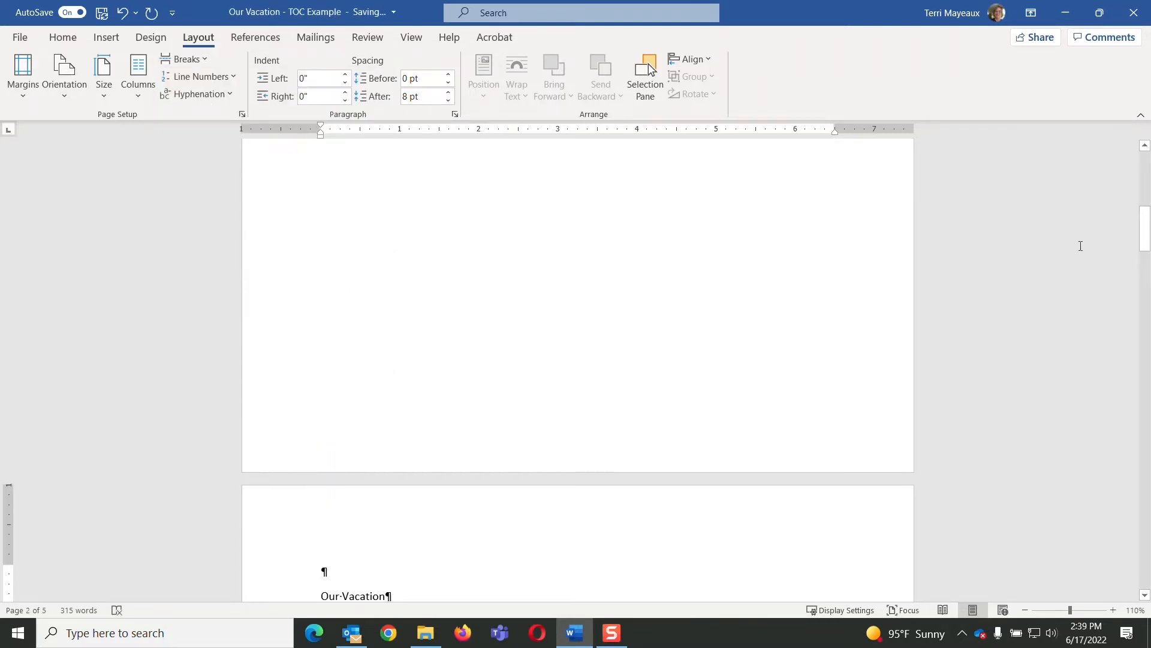
# Delete the empty paragraph above the title "Our Vacation" on the second page
pyautogui.moveTo(1144, 235); pyautogui.dragTo(1141, 178)
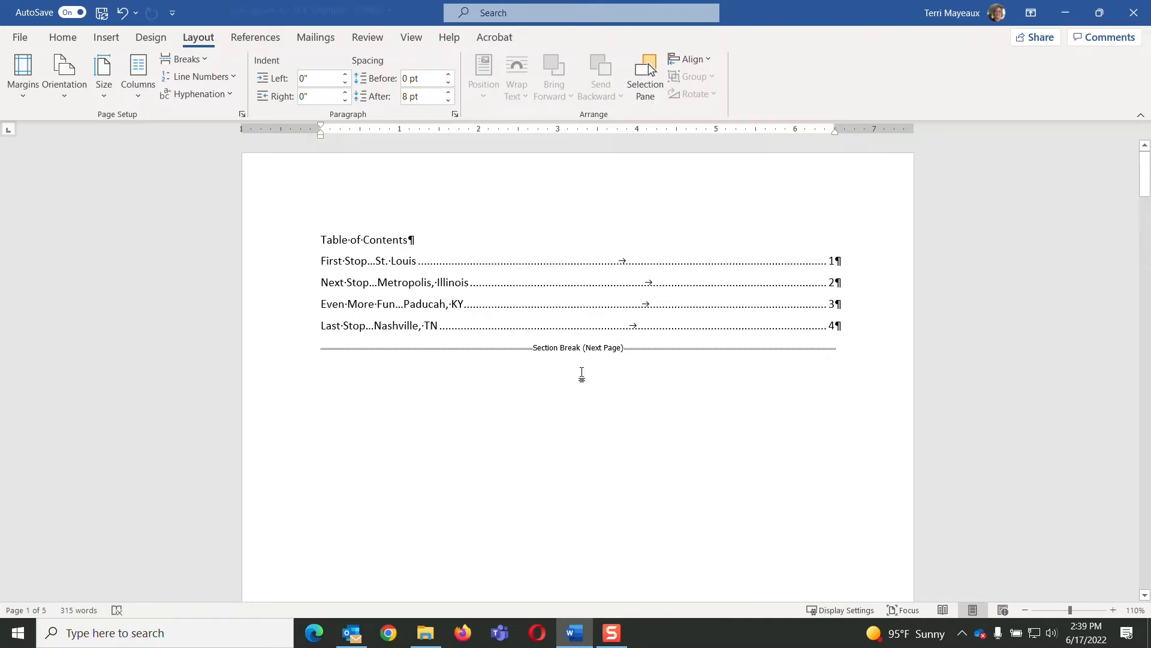
pyautogui.moveTo(1144, 182); pyautogui.dragTo(1145, 217)
pyautogui.scroll(-6, 324, 586)
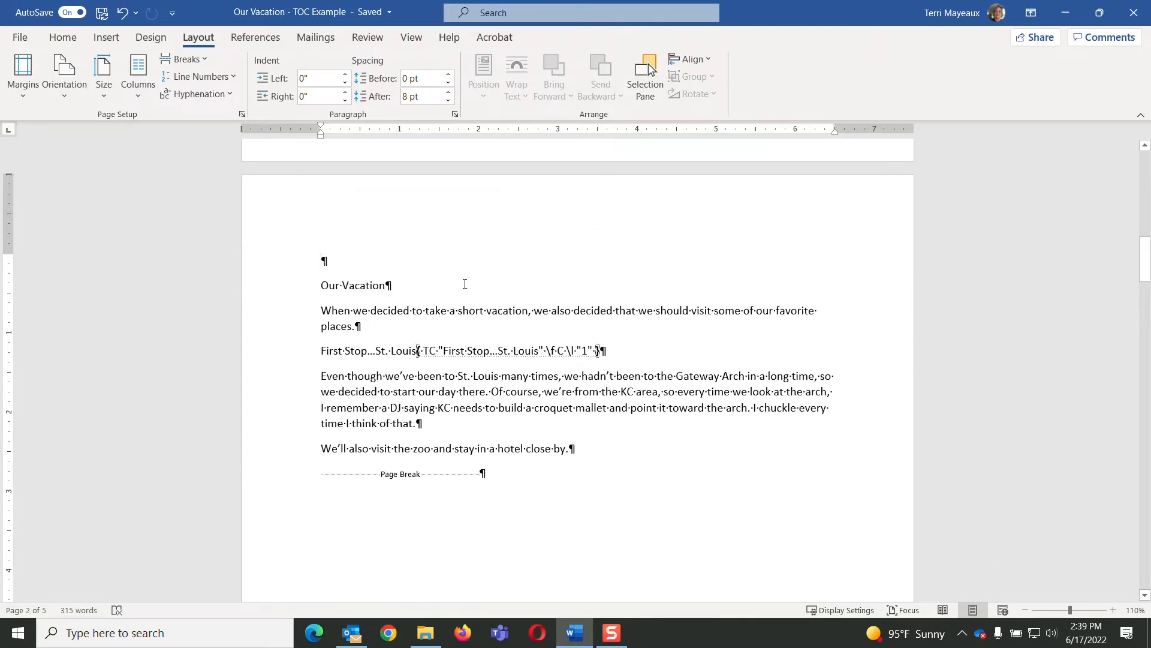
pyautogui.click(324, 261)
pyautogui.press('Delete')
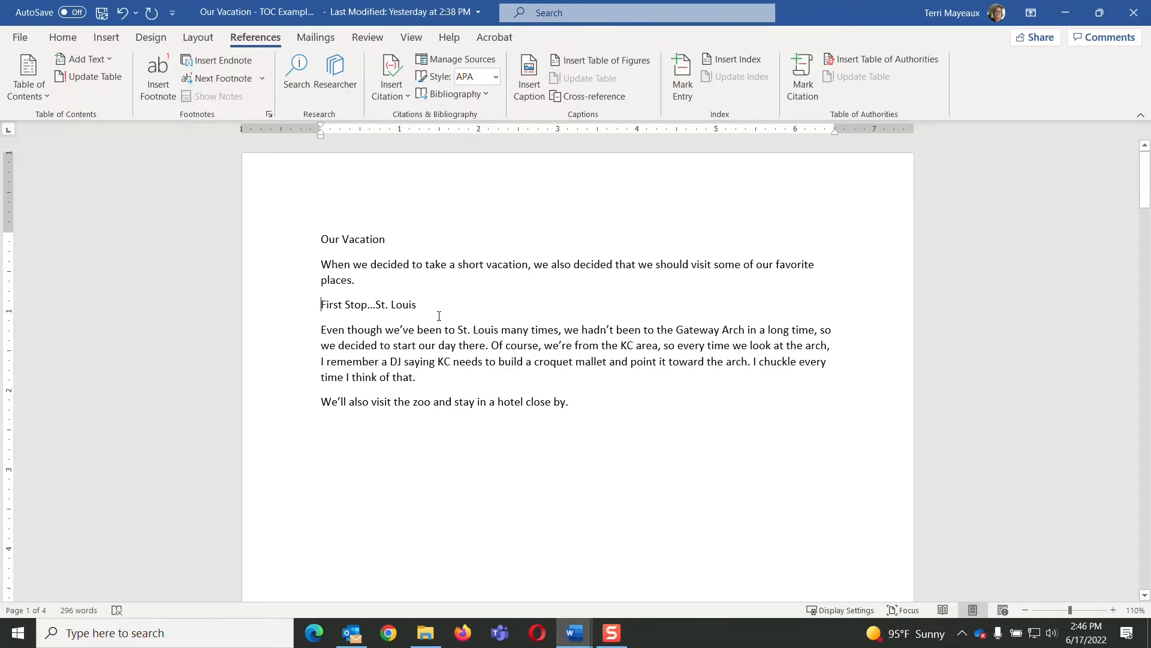
# Format the title "Our Vacation" in the unmarked document as bold, dark blue, 18 pt text
pyautogui.scroll(-15, 439, 316)
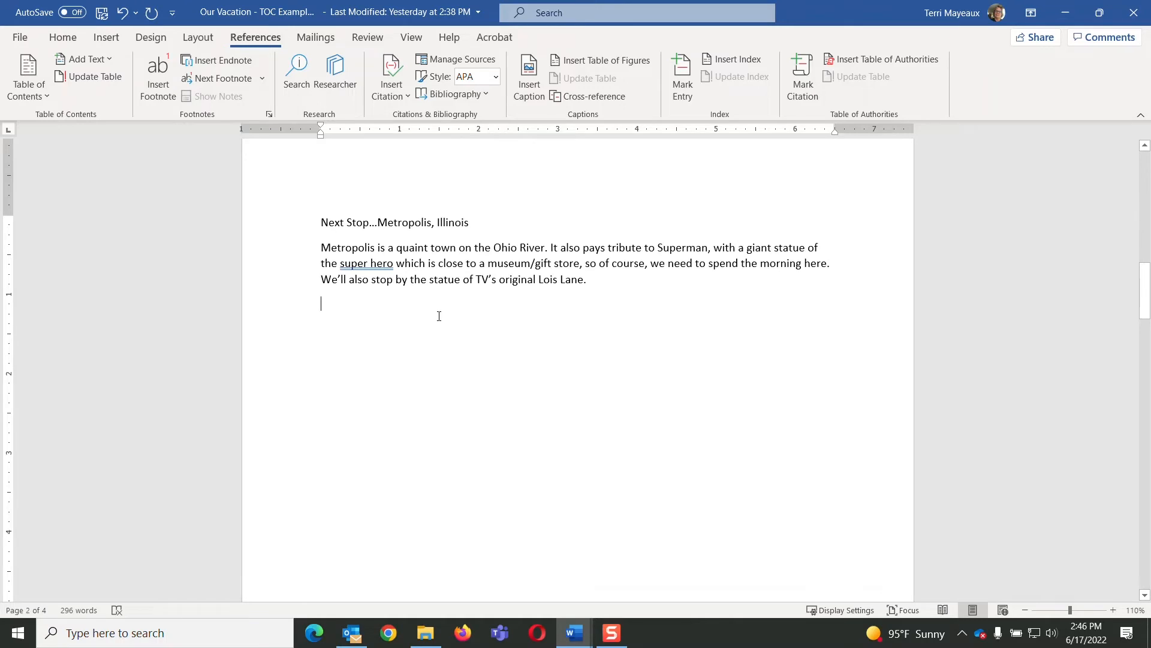
pyautogui.scroll(-15, 439, 316)
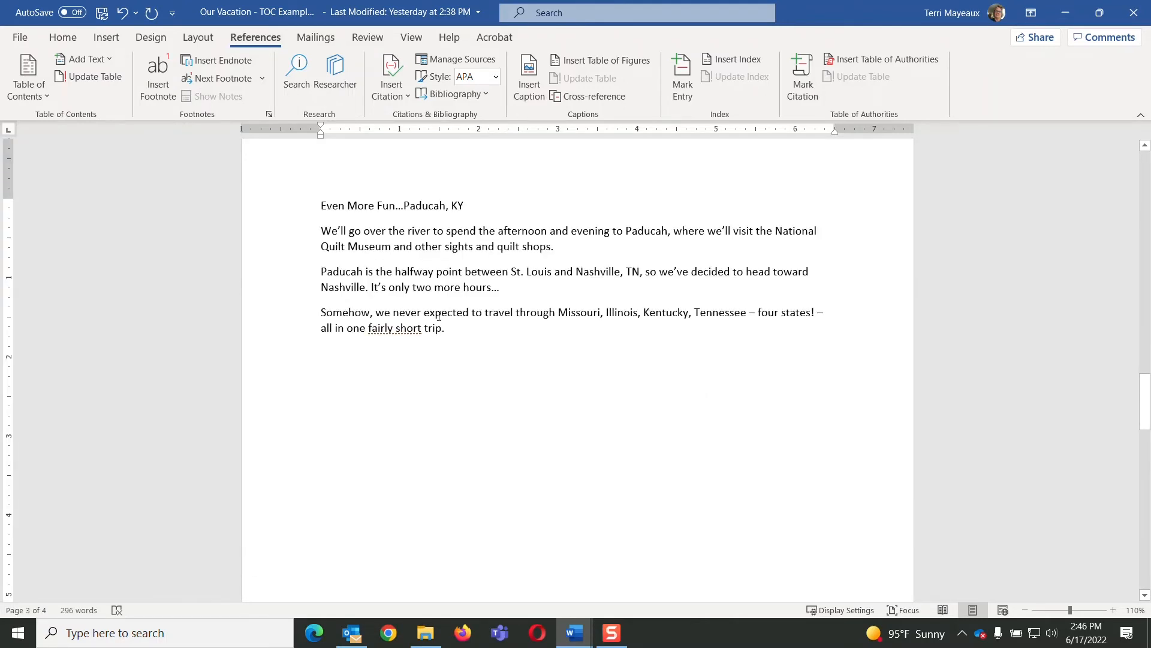
pyautogui.scroll(-15, 439, 316)
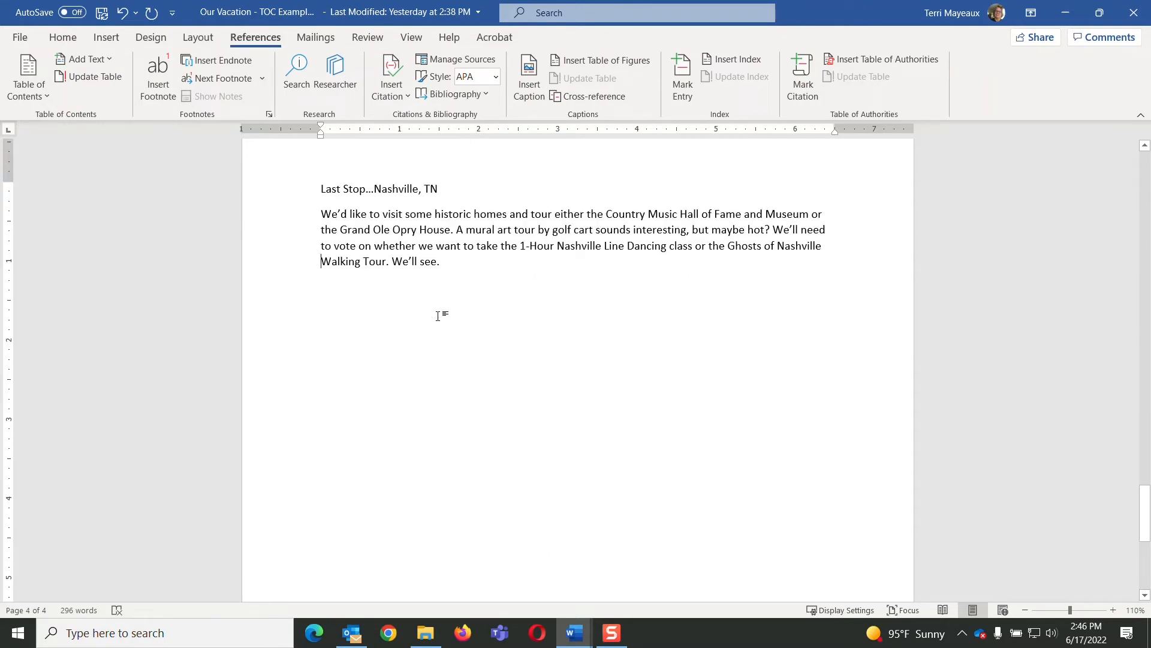
pyautogui.hotkey('ctrl', 'Home')
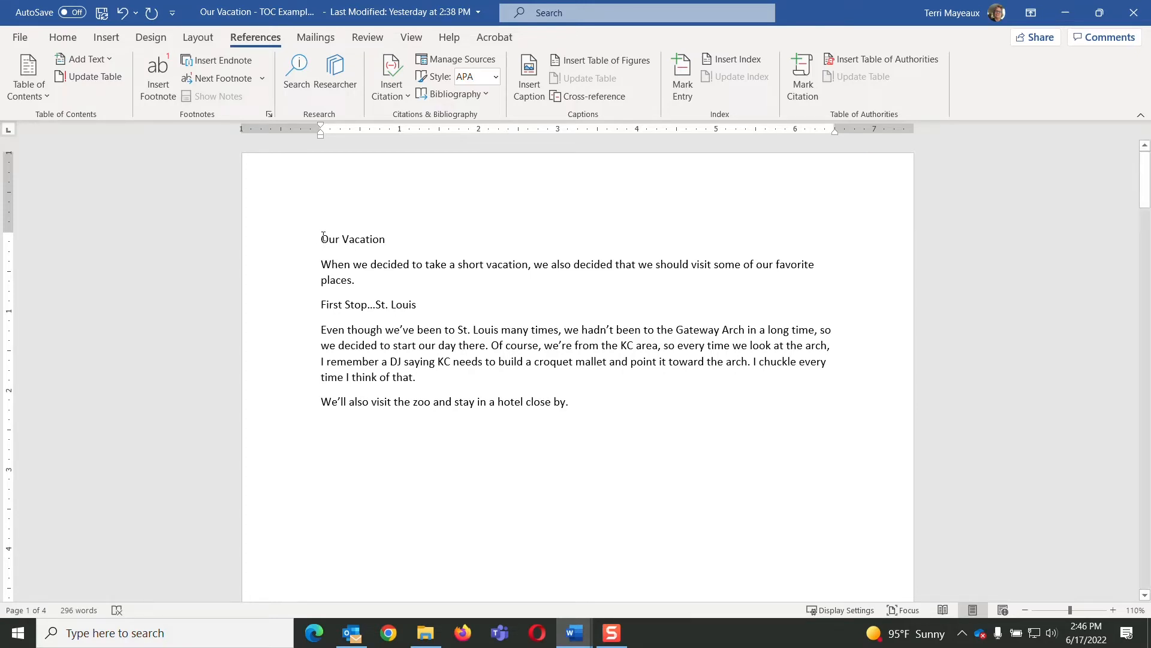
pyautogui.moveTo(321, 238); pyautogui.dragTo(380, 234)
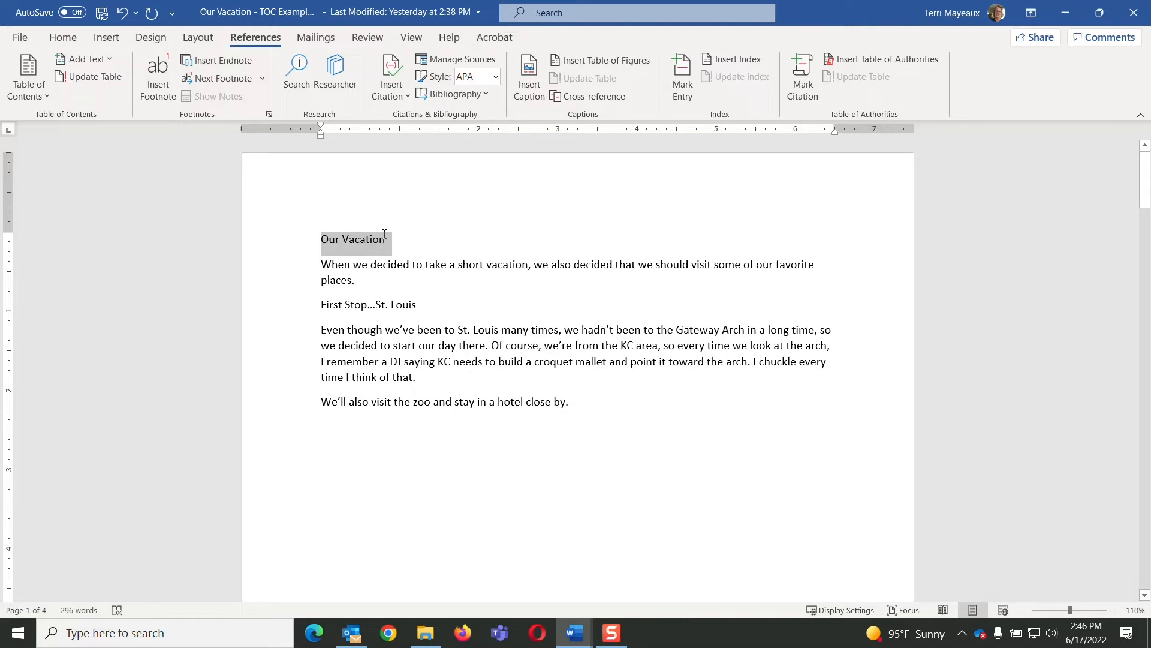
pyautogui.moveTo(384, 234); pyautogui.dragTo(382, 237)
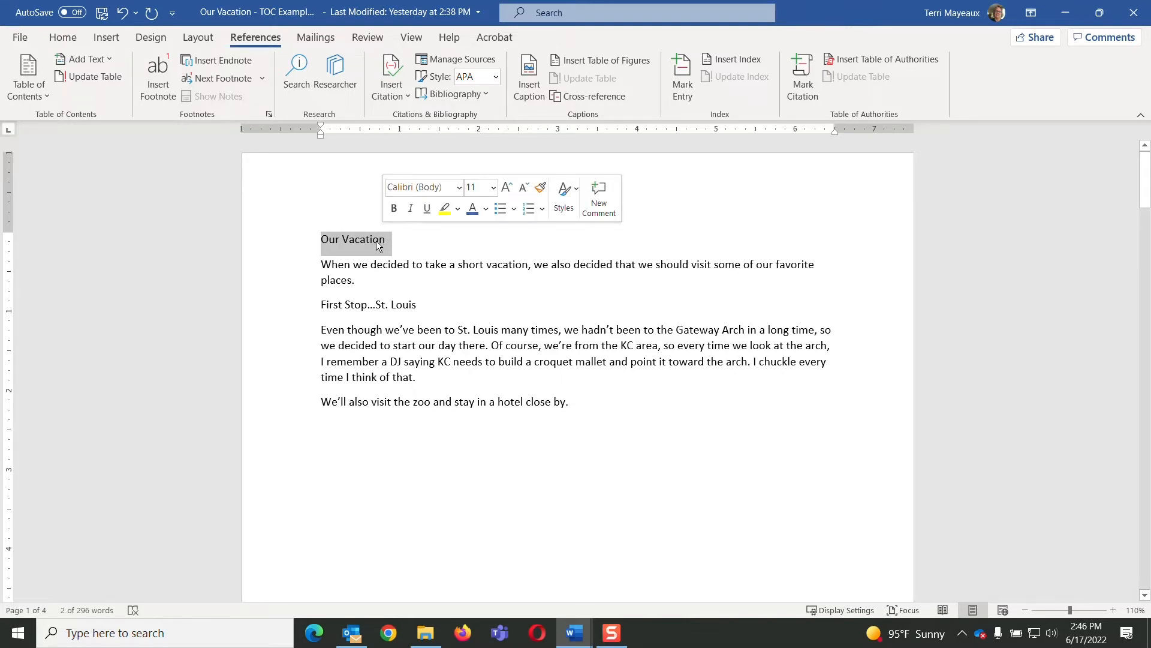
pyautogui.click(394, 209)
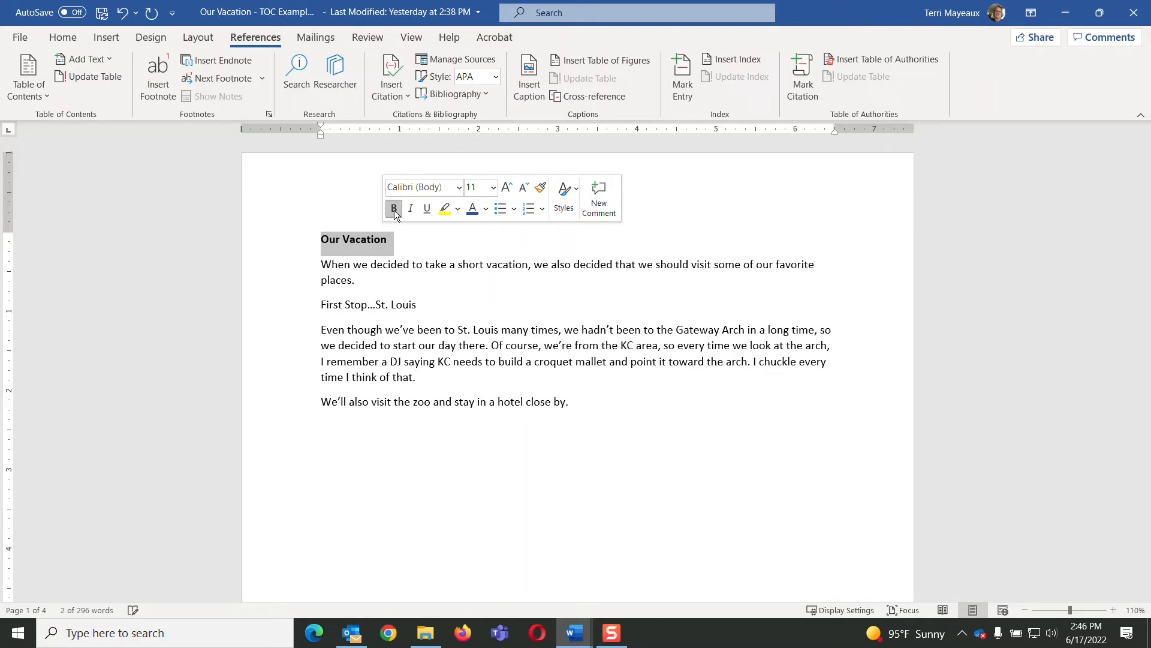
pyautogui.click(492, 188)
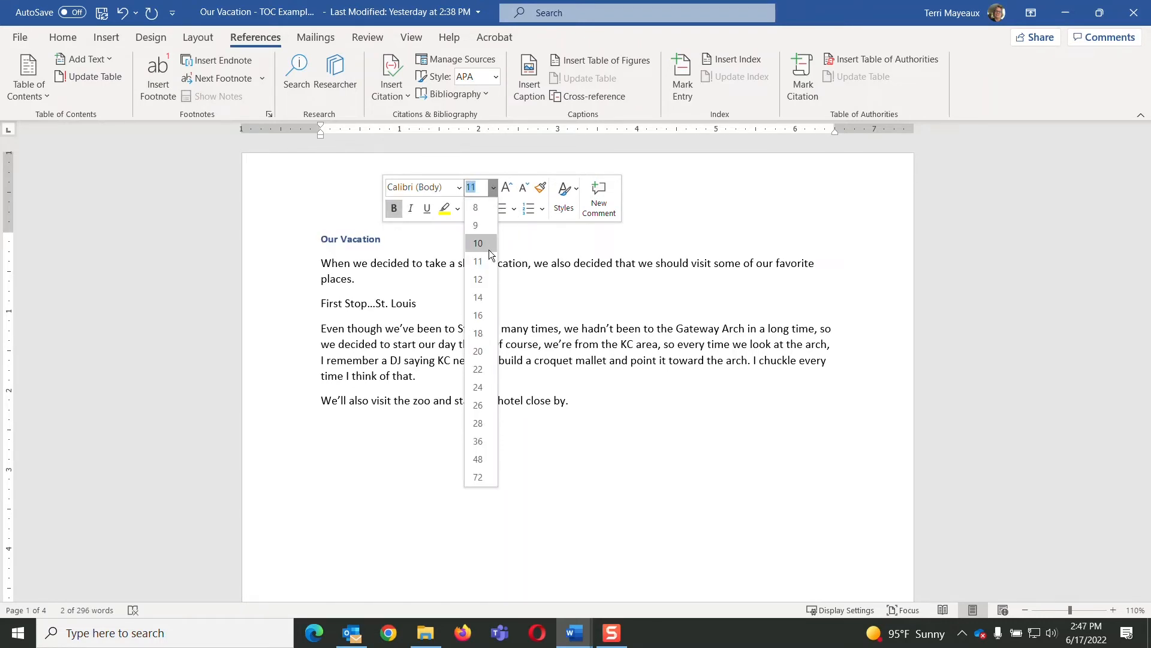
pyautogui.click(479, 332)
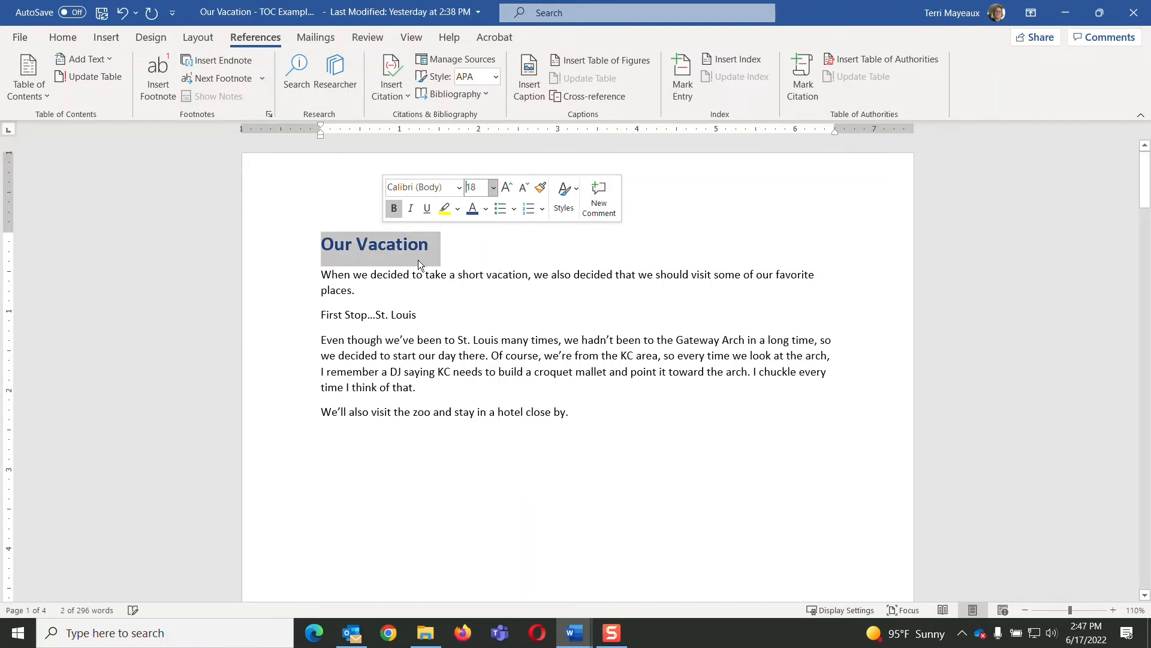
# Make the title "Our Vacation" italic and set its font to Book Antiqua
pyautogui.click(411, 216)
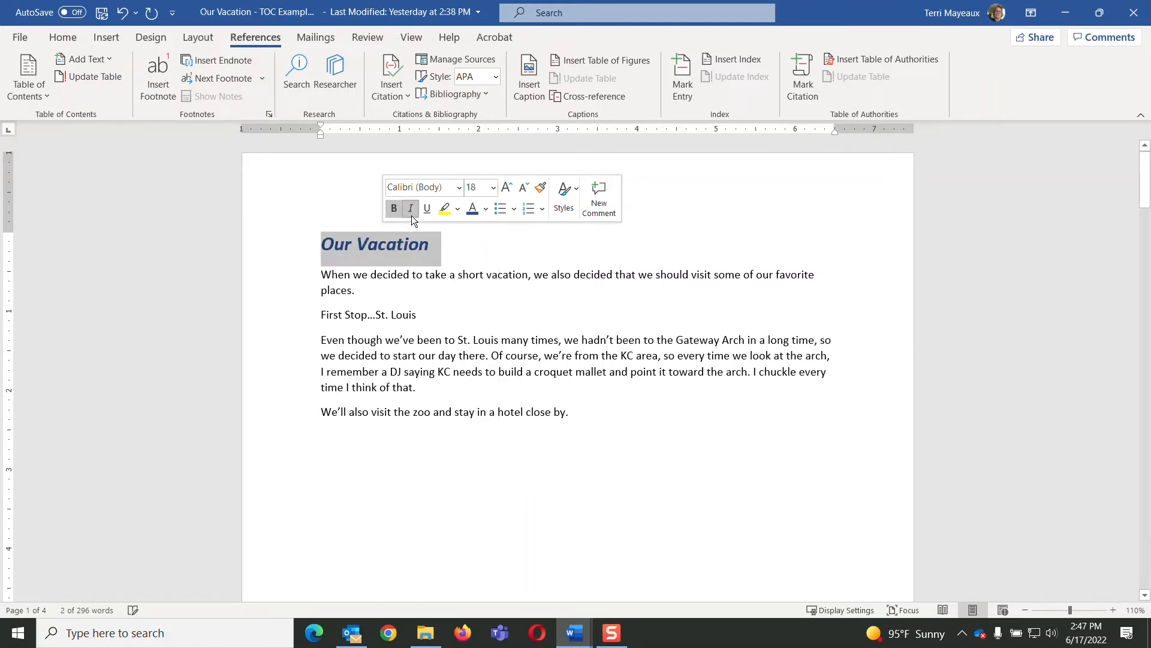
pyautogui.click(459, 189)
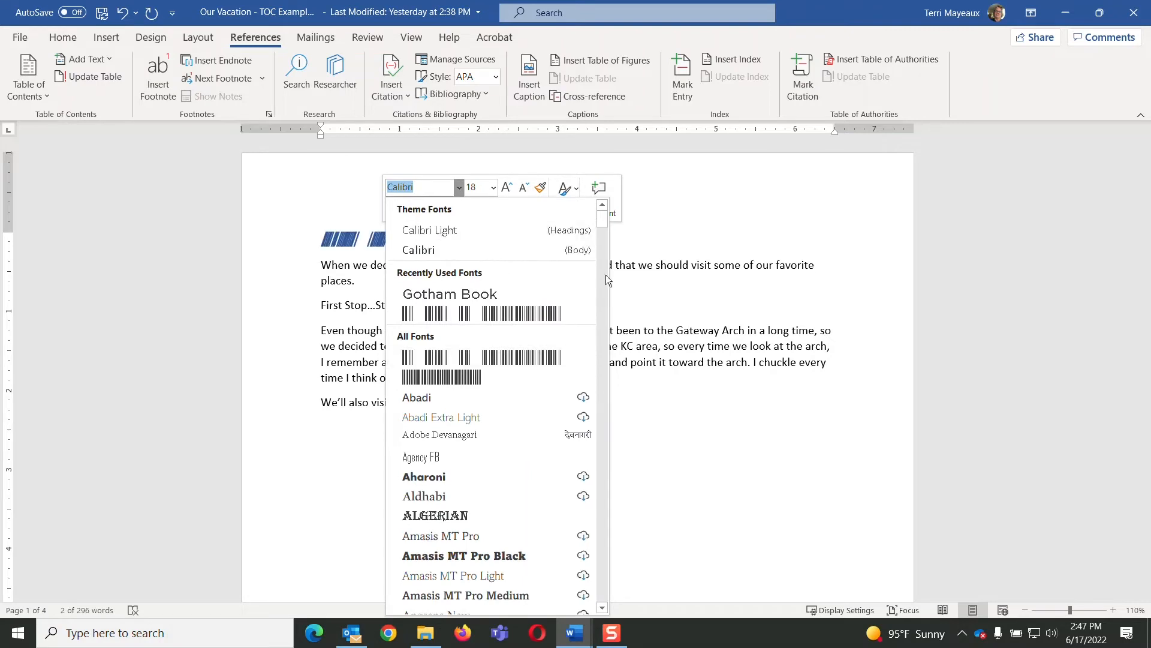
pyautogui.moveTo(604, 226); pyautogui.dragTo(602, 276)
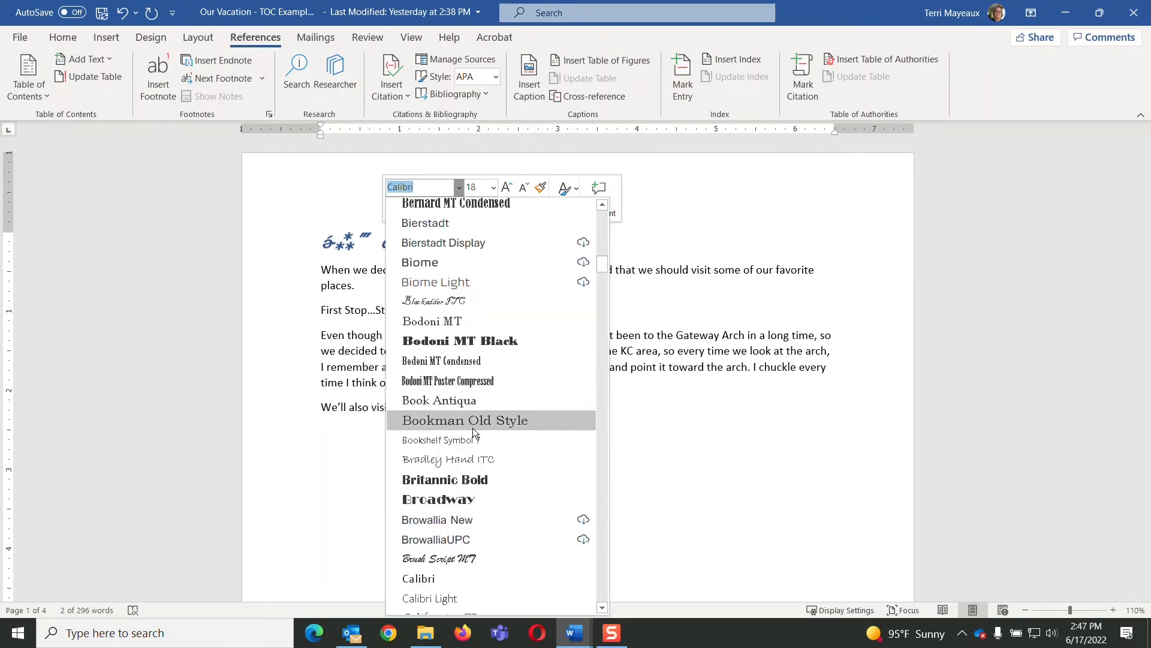
pyautogui.click(466, 403)
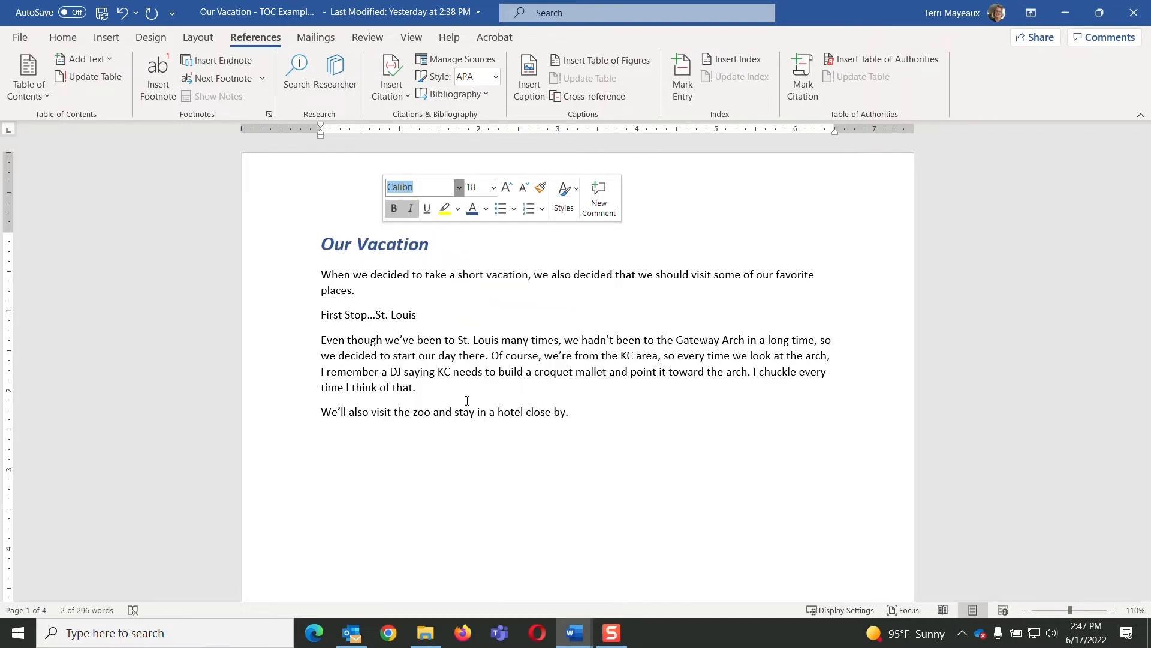
pyautogui.click(501, 251)
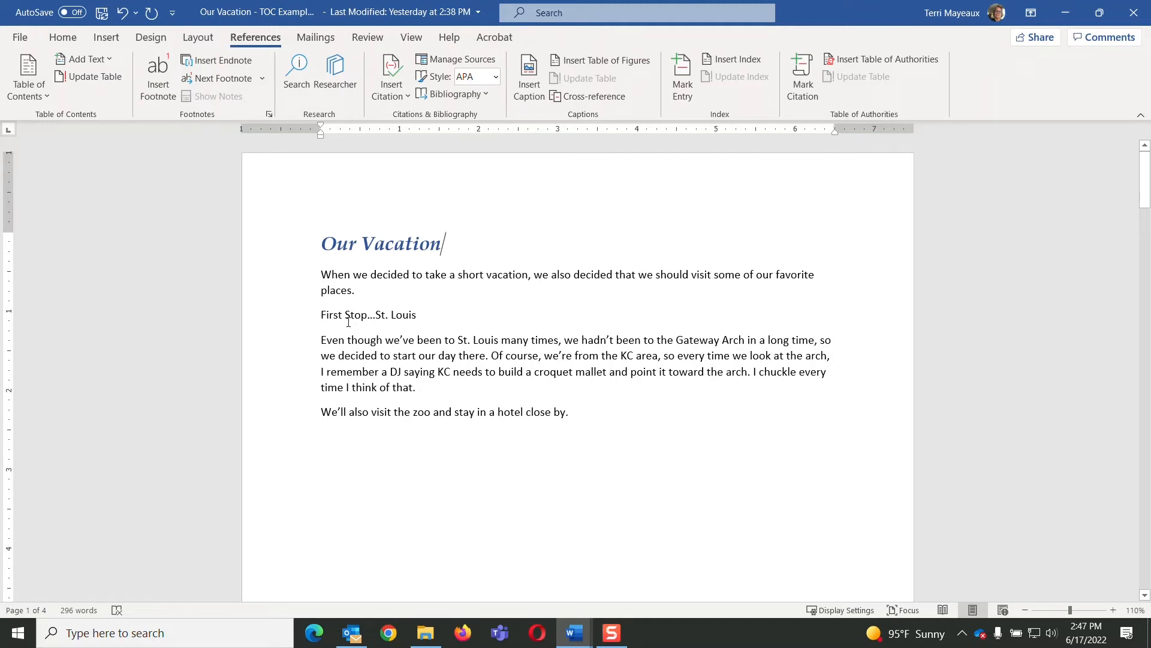
# Apply the Heading 1 style to the heading "First Stop…St. Louis"
pyautogui.moveTo(325, 314); pyautogui.dragTo(407, 313)
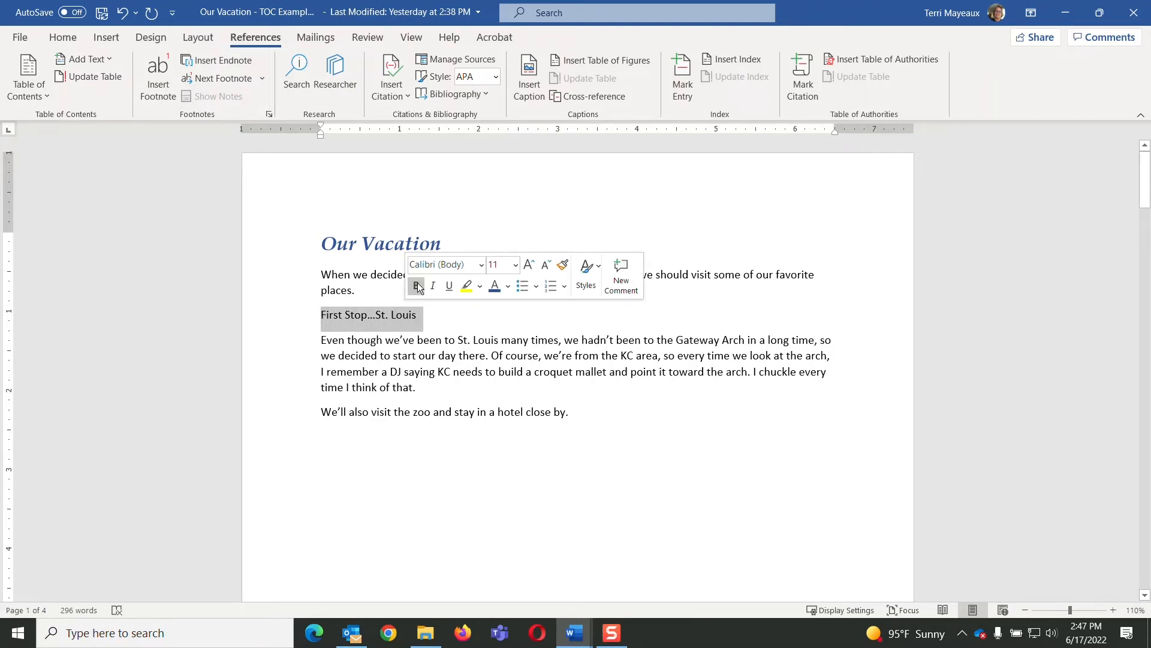
pyautogui.click(65, 38)
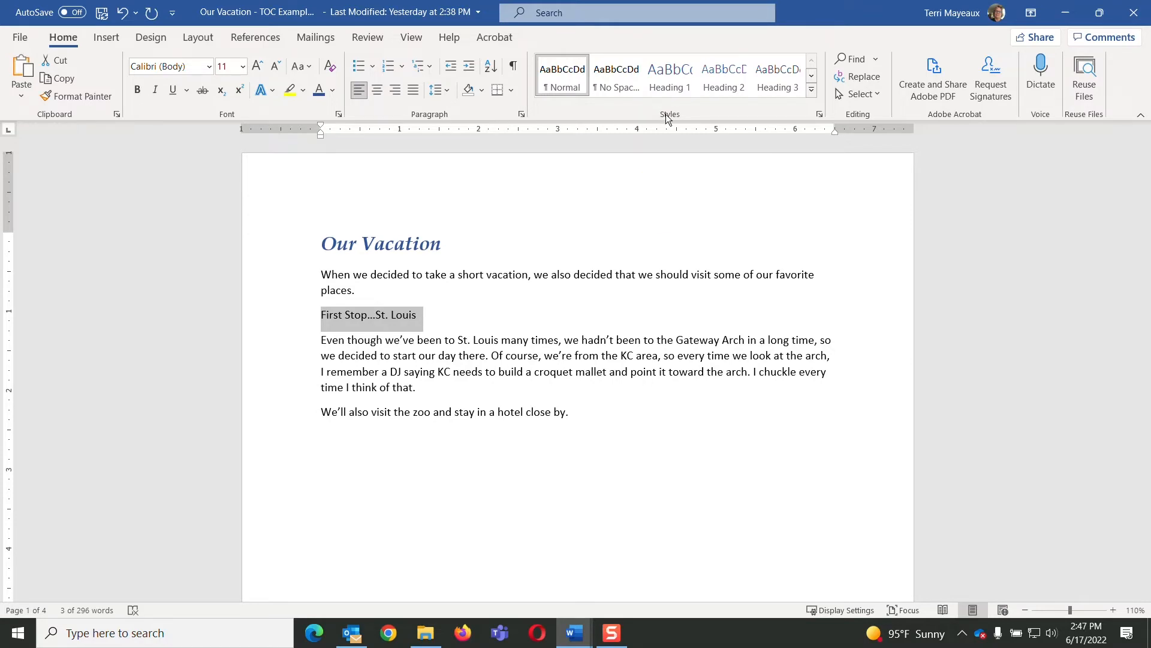
pyautogui.click(675, 82)
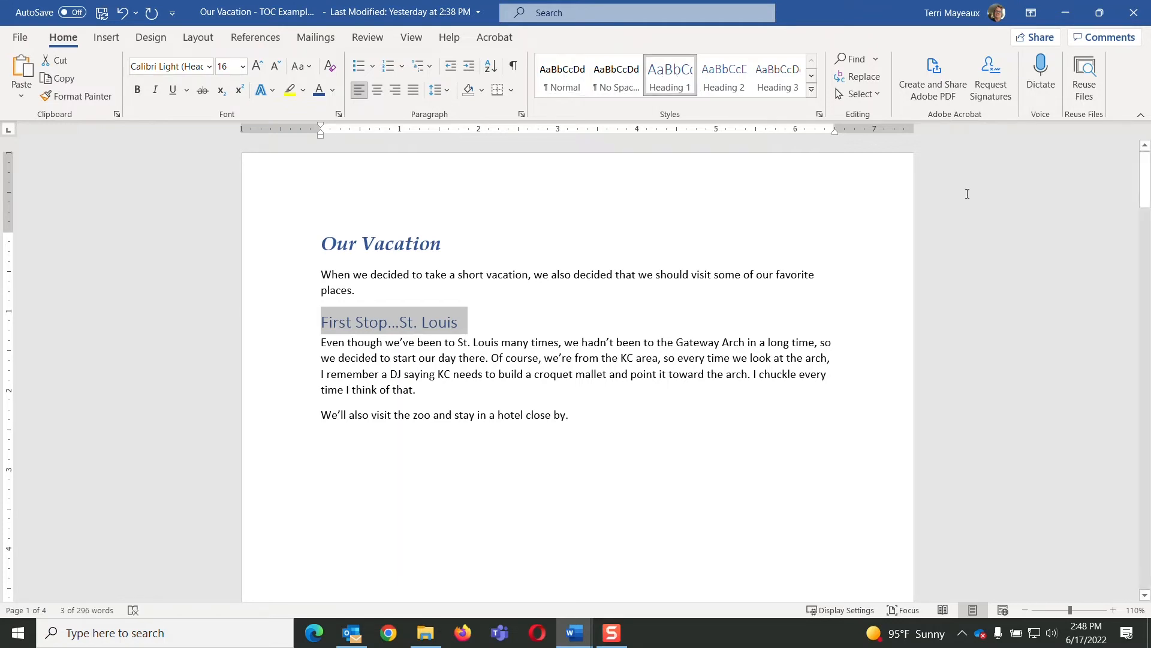
# Apply the Heading 1 style to the heading "Next Stop…Metropolis, Illinois"
pyautogui.moveTo(1148, 190); pyautogui.dragTo(1149, 282)
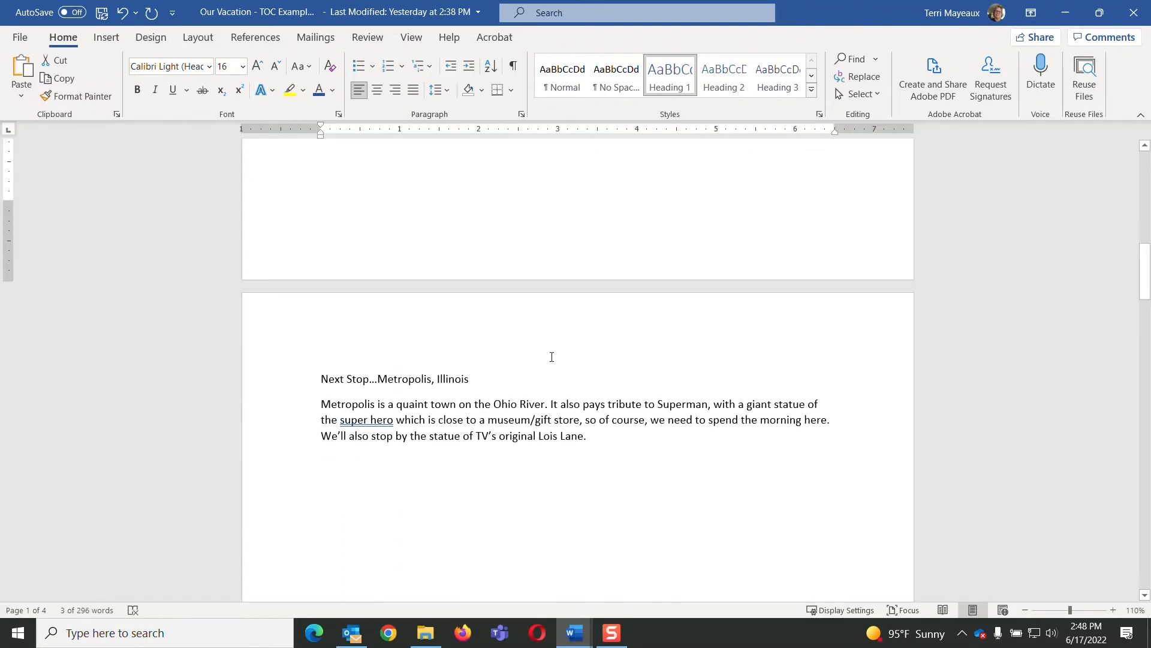
pyautogui.moveTo(321, 378); pyautogui.dragTo(464, 374)
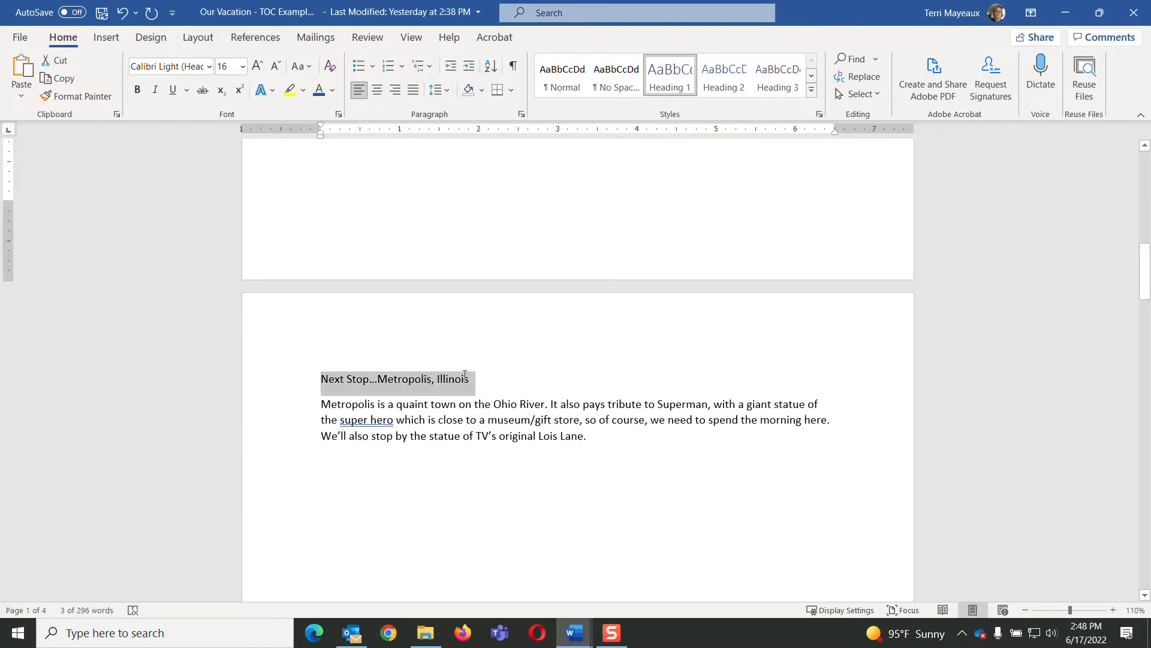
pyautogui.click(675, 86)
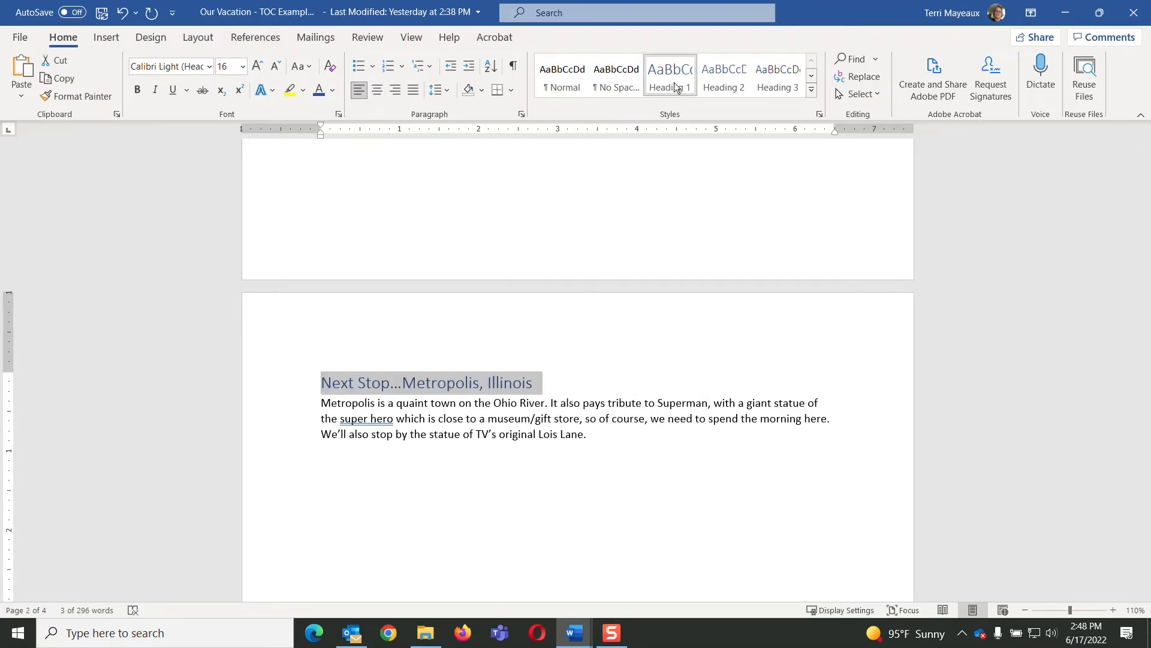
# Apply the Heading 2 style to the heading "Even More Fun…Paducah, KY"
pyautogui.press('pagedown')
pyautogui.press('pagedown')
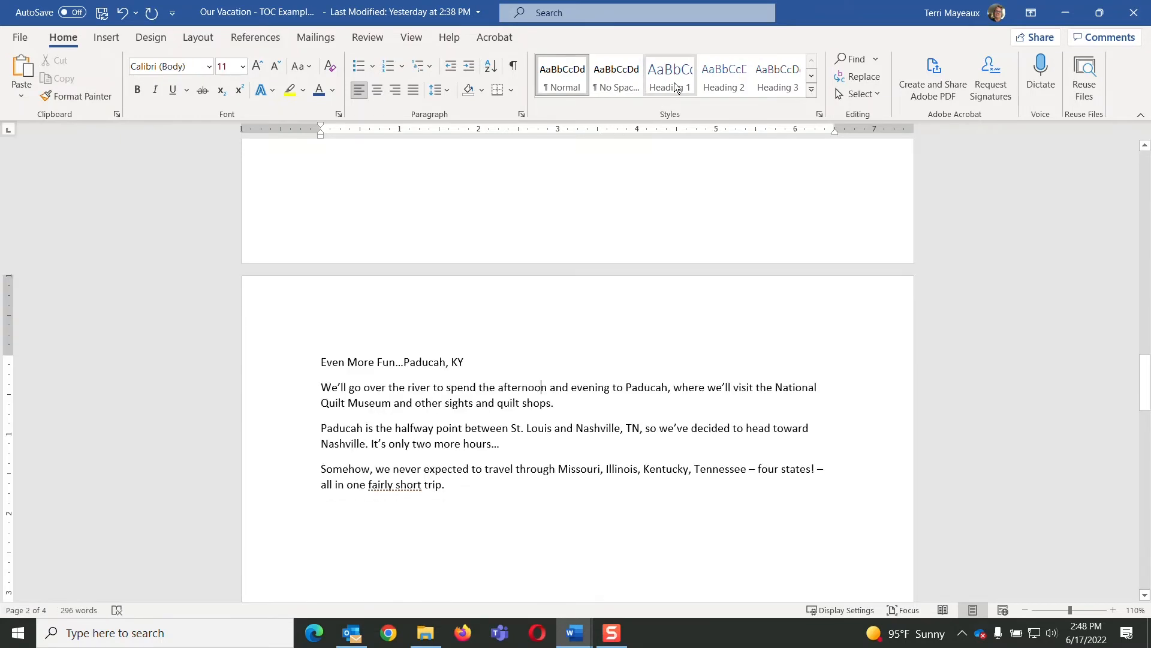
pyautogui.click(321, 362)
pyautogui.moveTo(357, 363); pyautogui.dragTo(479, 349)
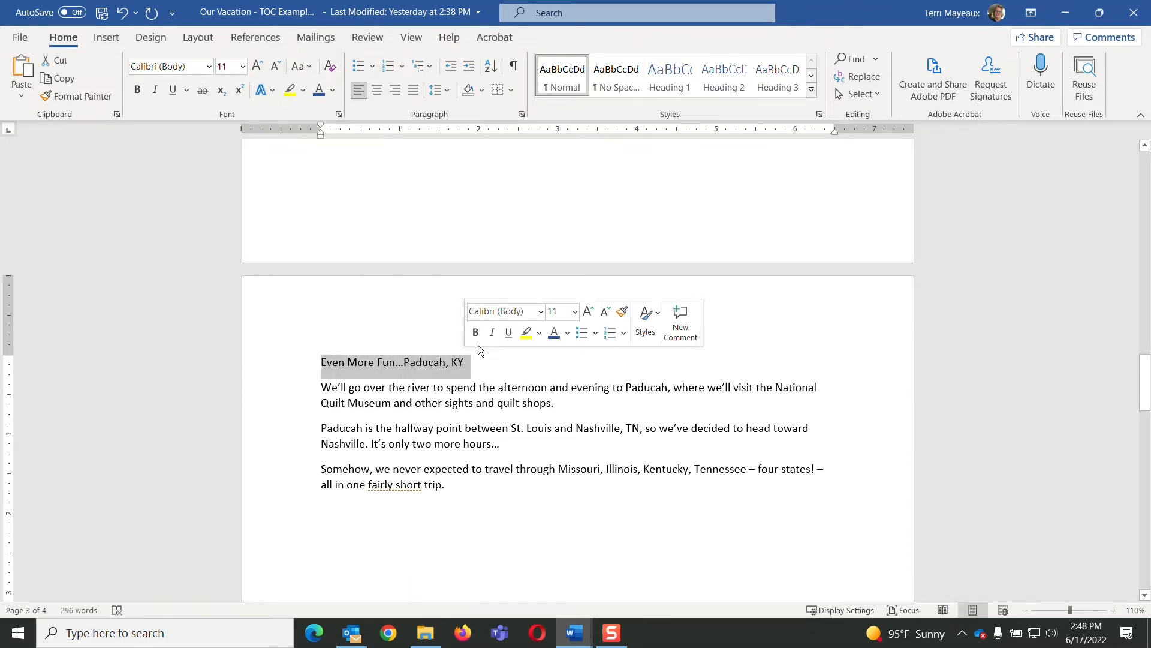
pyautogui.click(740, 81)
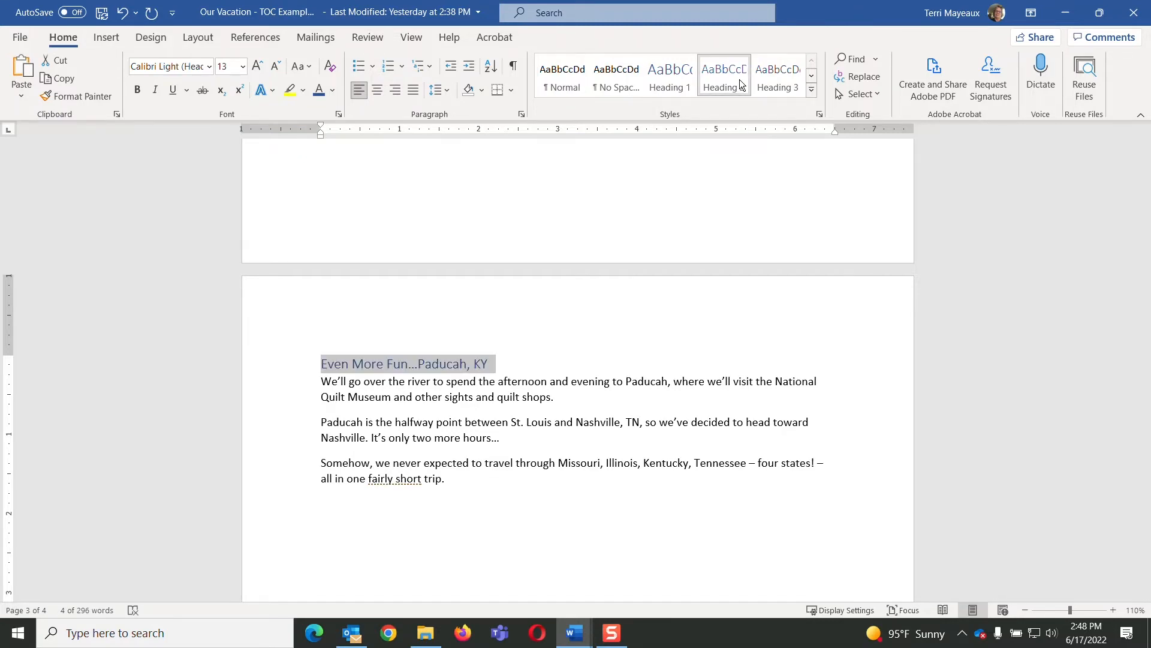
# Apply the Heading 1 style to the heading "Last Stop…Nashville, TN"
pyautogui.press('pagedown')
pyautogui.press('pagedown')
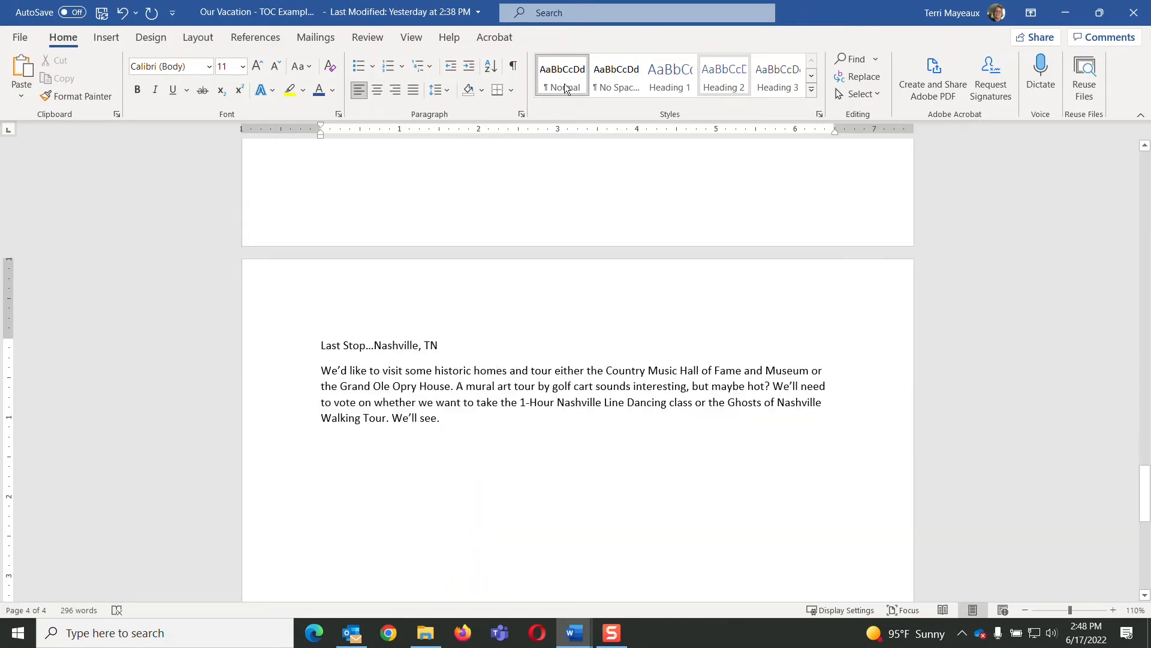
pyautogui.moveTo(322, 347); pyautogui.dragTo(446, 351)
pyautogui.click(663, 83)
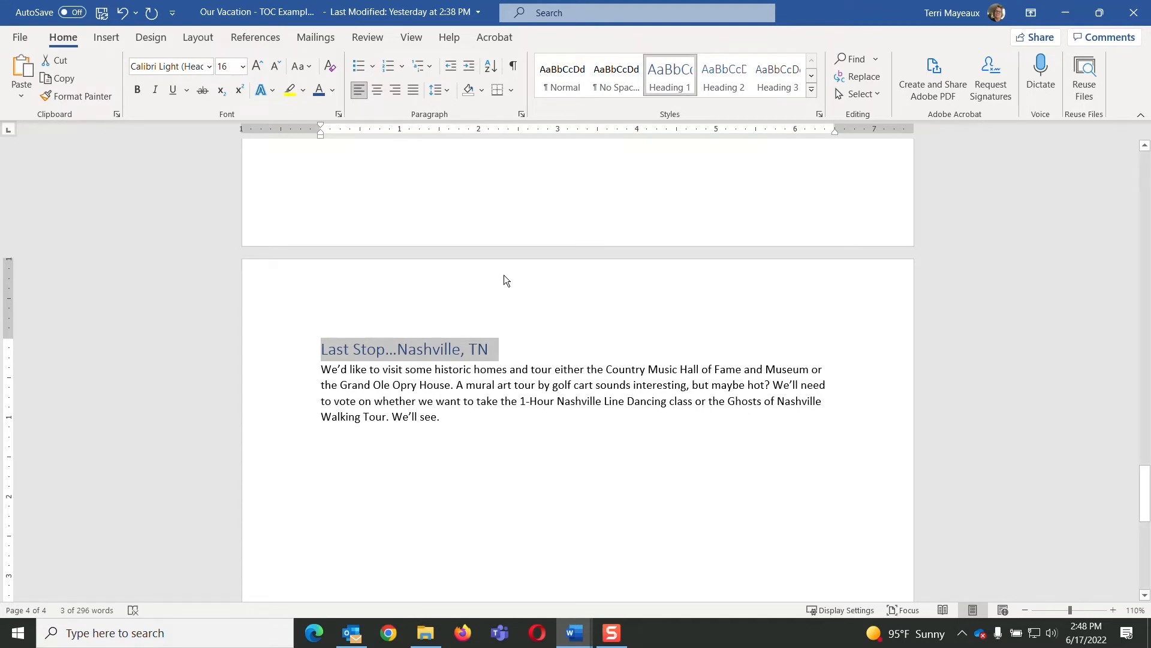
# Add an empty paragraph above the title "Our Vacation" and insert the Automatic Table 2 table of contents at the start of the document
pyautogui.hotkey('ctrl', 'Home')
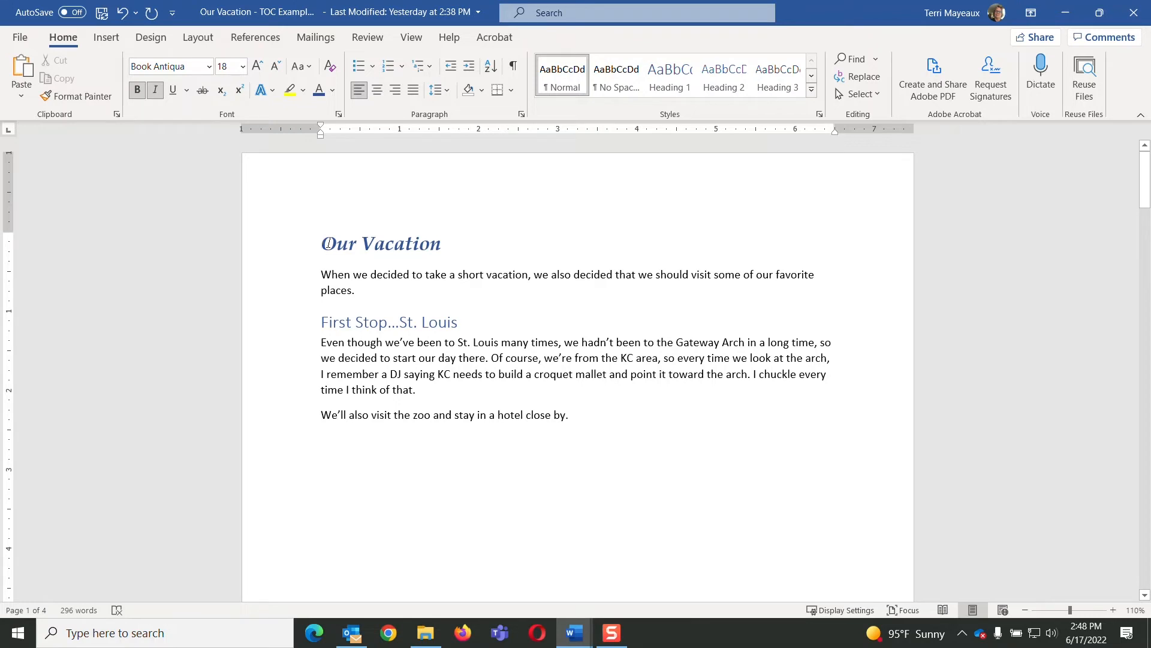
pyautogui.press('Return')
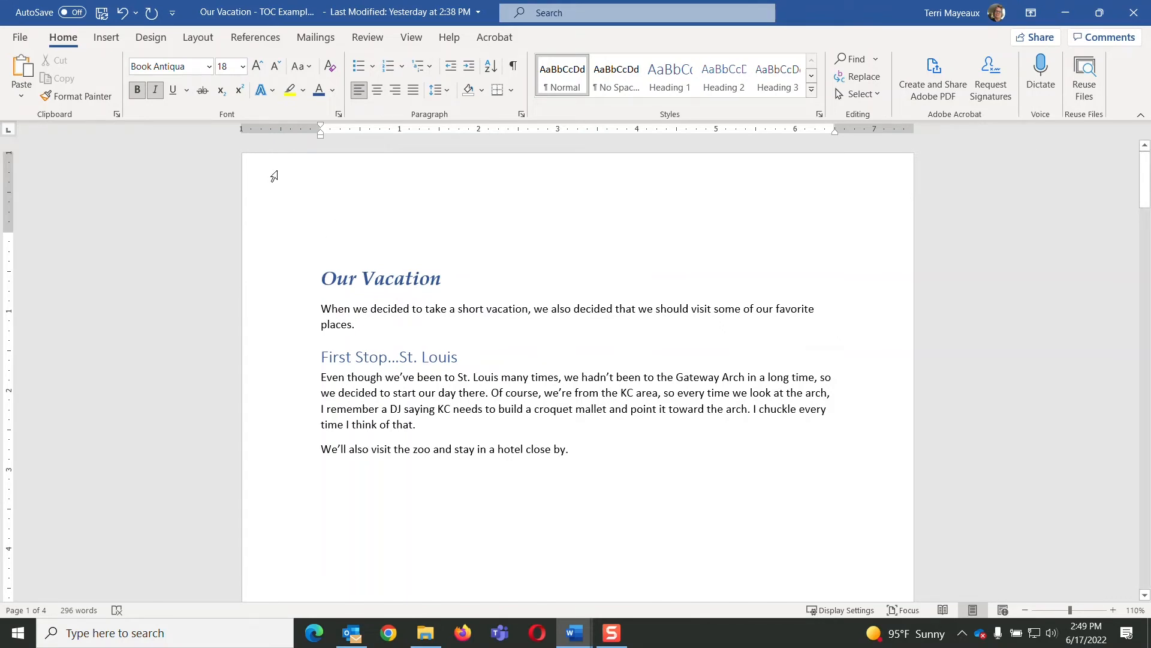
pyautogui.click(269, 38)
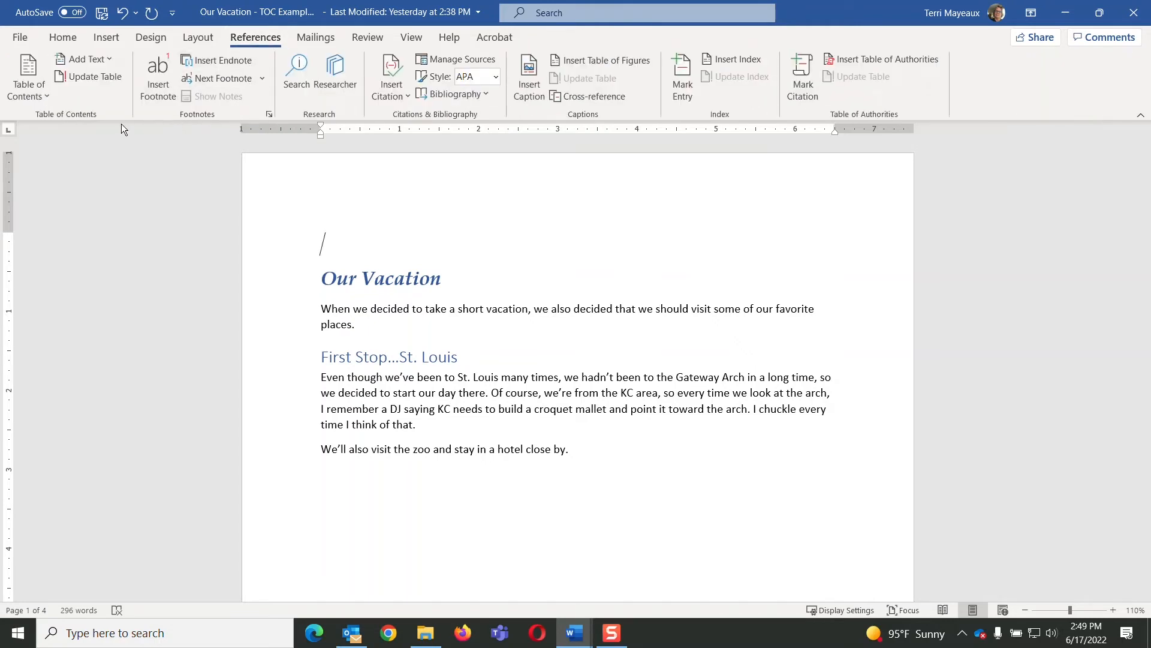
pyautogui.click(47, 95)
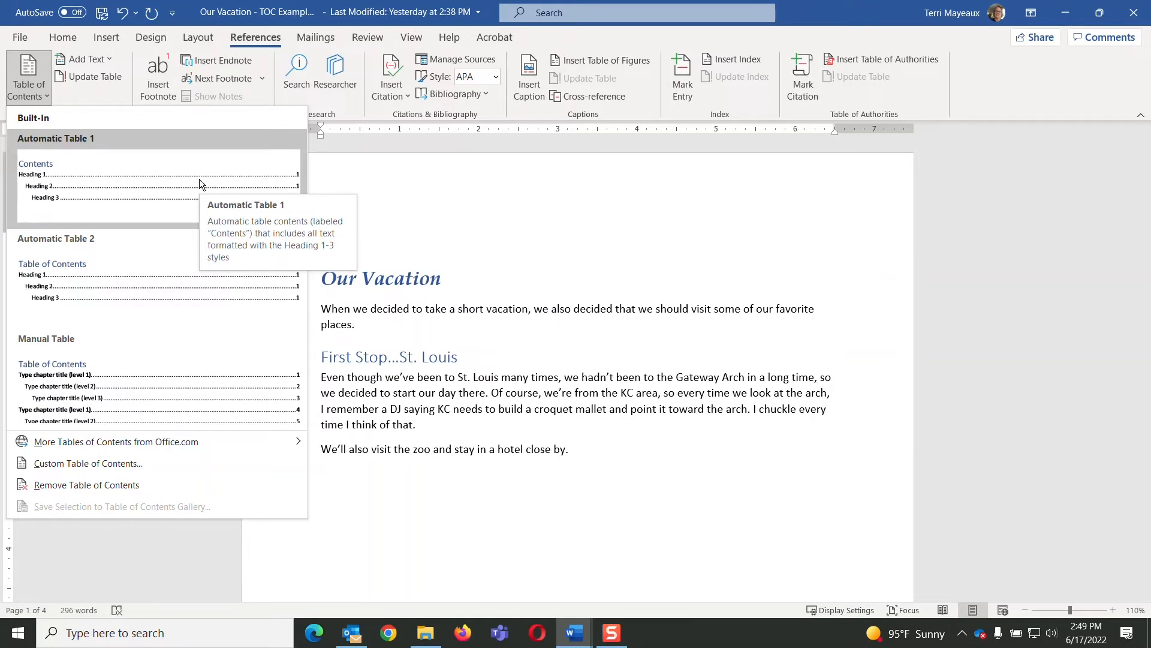
pyautogui.click(189, 243)
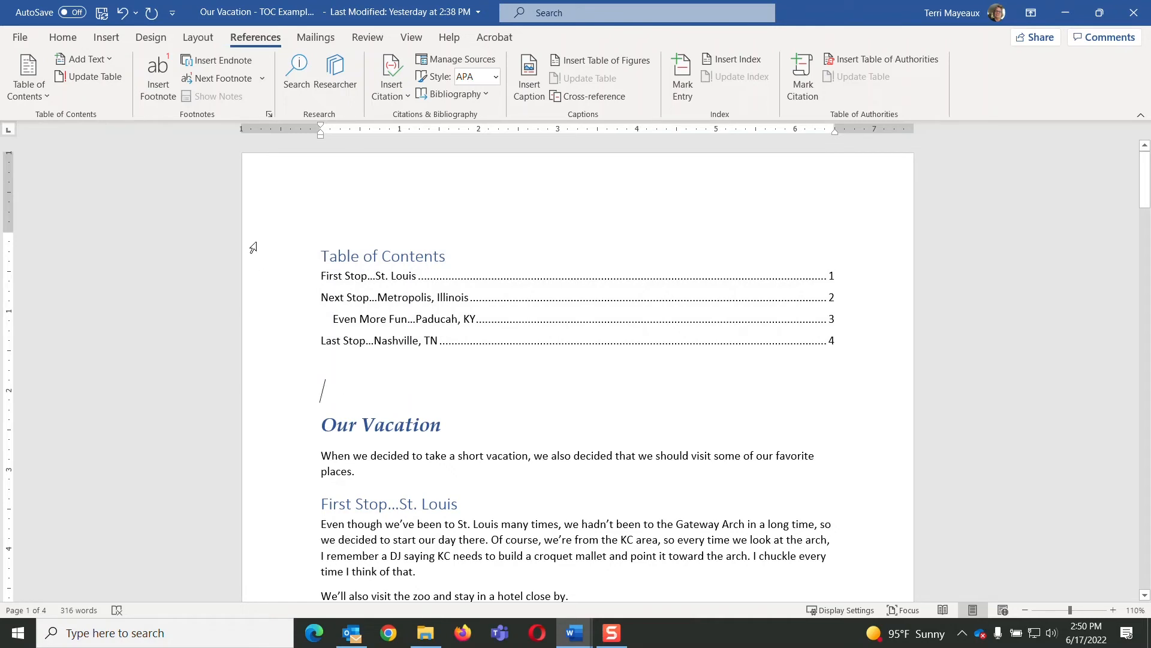
# Insert a Next Page section break between the table of contents and "Our Vacation", and delete the empty paragraph above the title
pyautogui.click(204, 41)
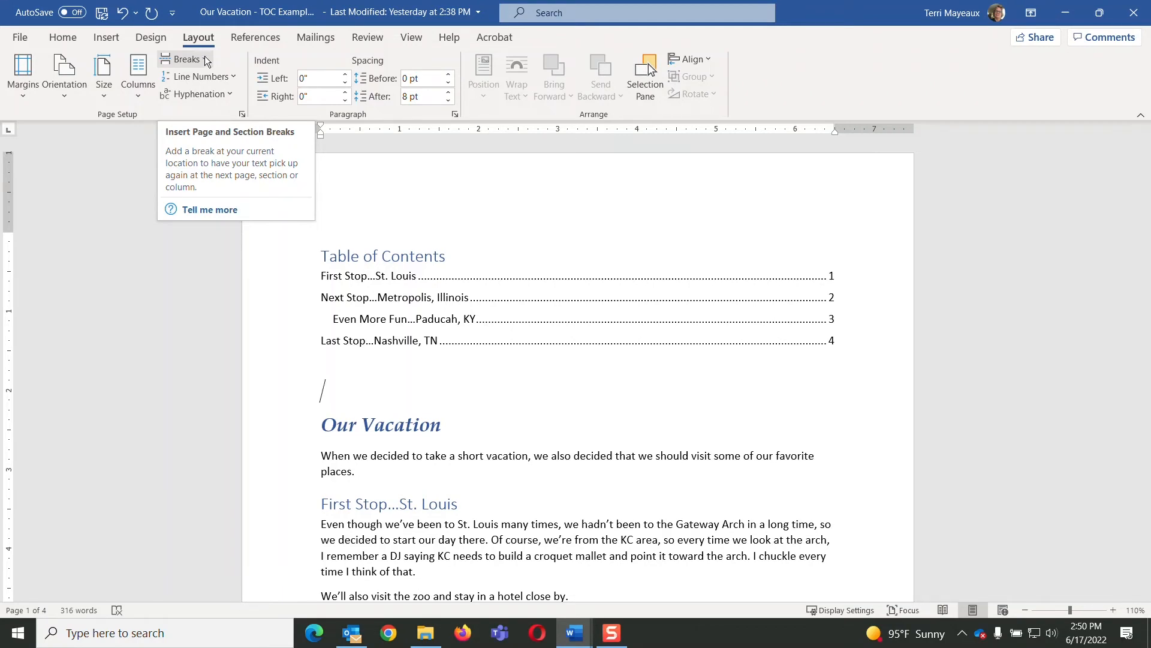
pyautogui.click(204, 60)
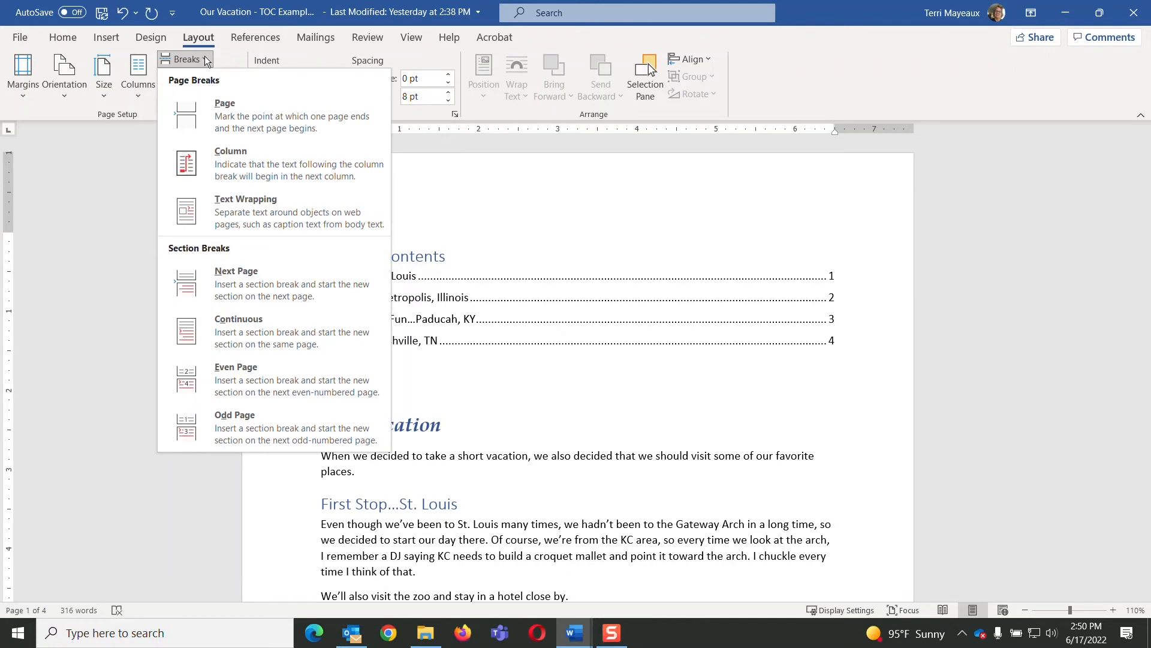
pyautogui.click(244, 271)
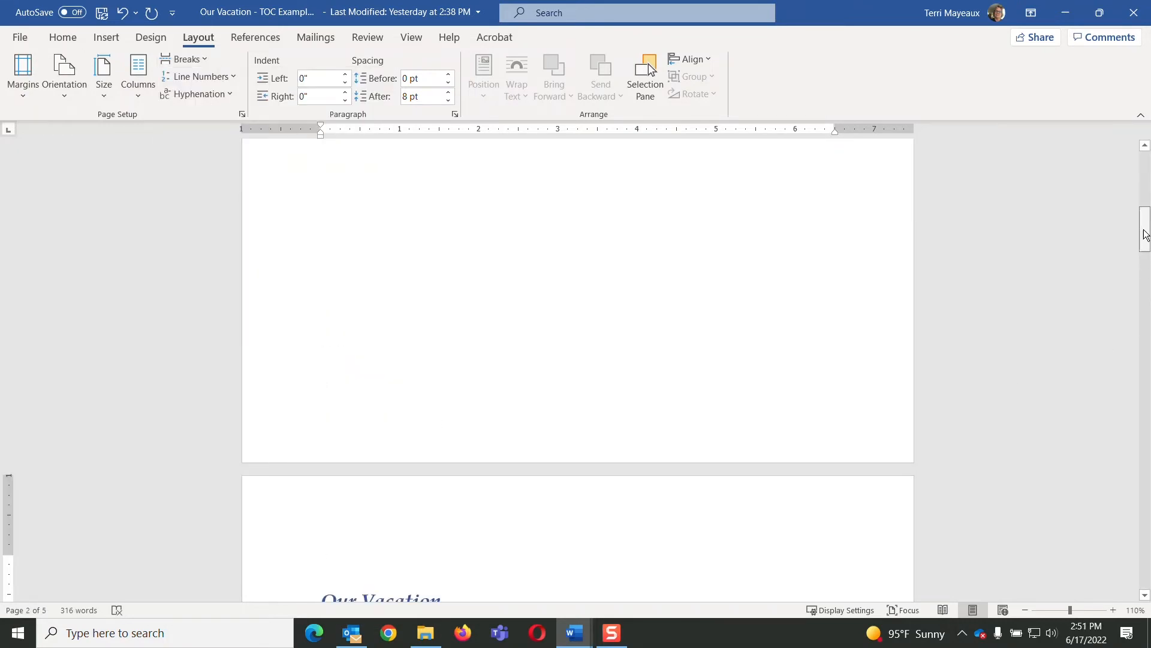
pyautogui.moveTo(1143, 226); pyautogui.dragTo(1134, 183)
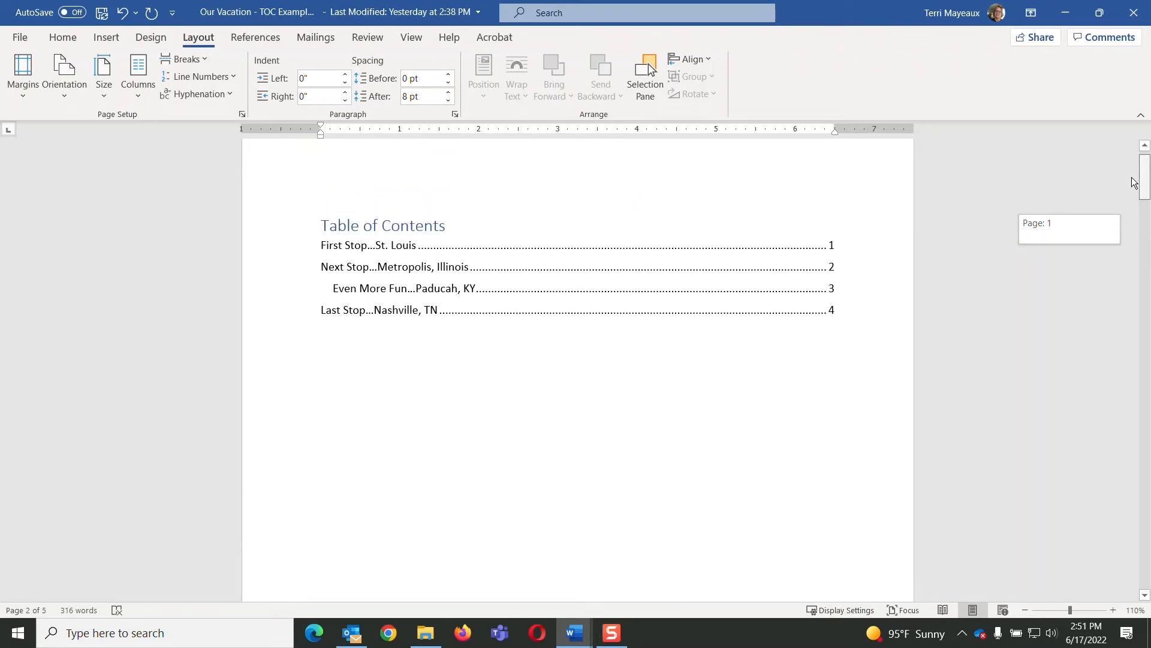
pyautogui.moveTo(1134, 183); pyautogui.dragTo(1131, 256)
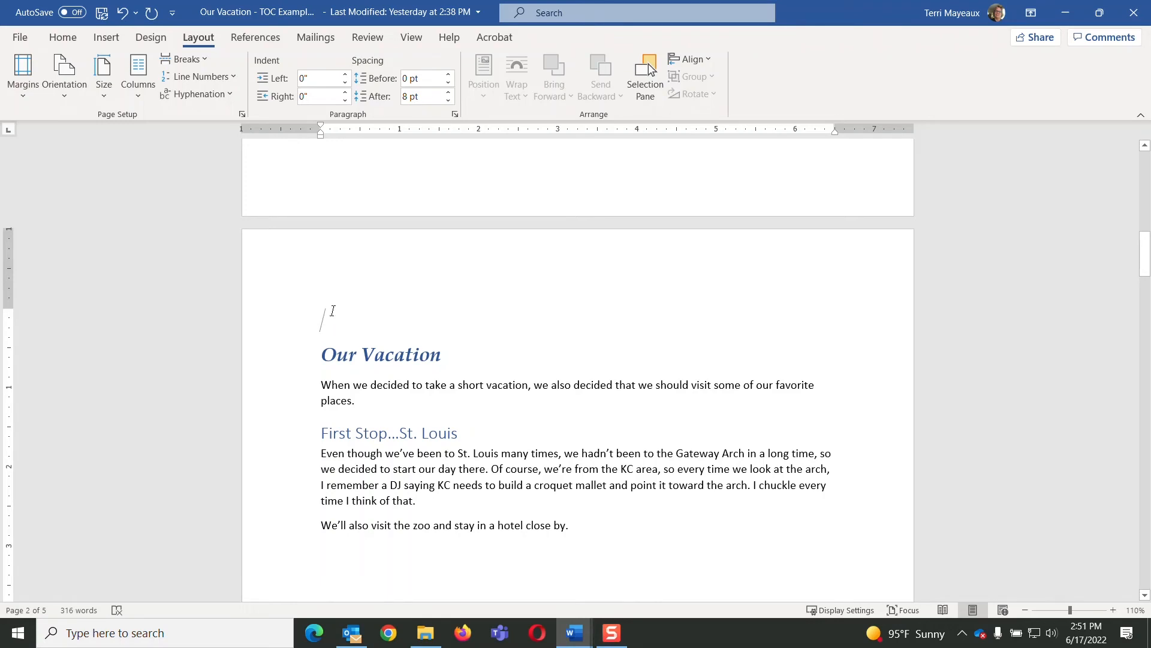
pyautogui.press('Delete')
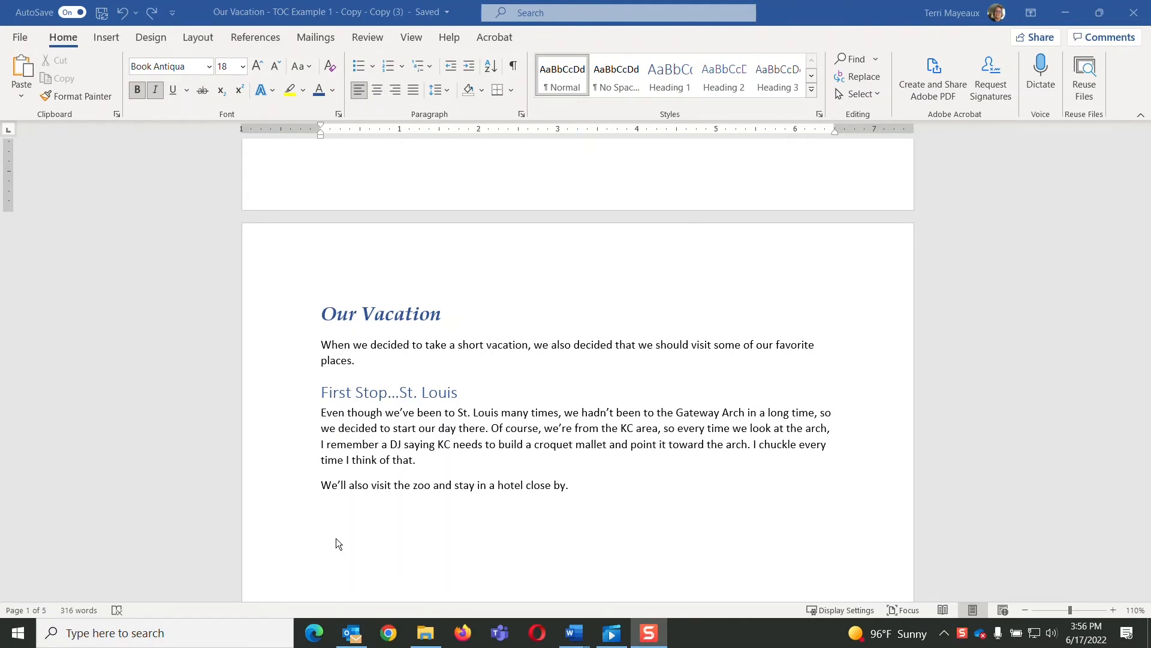
# Add the lines "Zoo" and "Busch Gardens" below the last St. Louis paragraph, separated by empty paragraphs
pyautogui.click(581, 488)
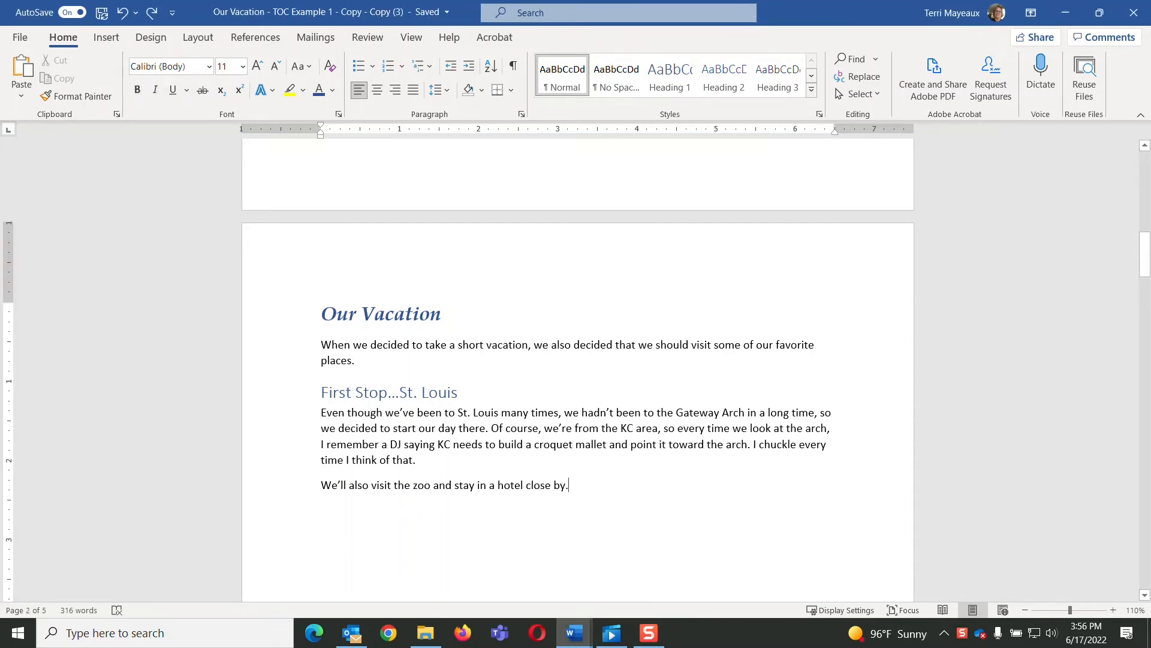
pyautogui.press('Return')
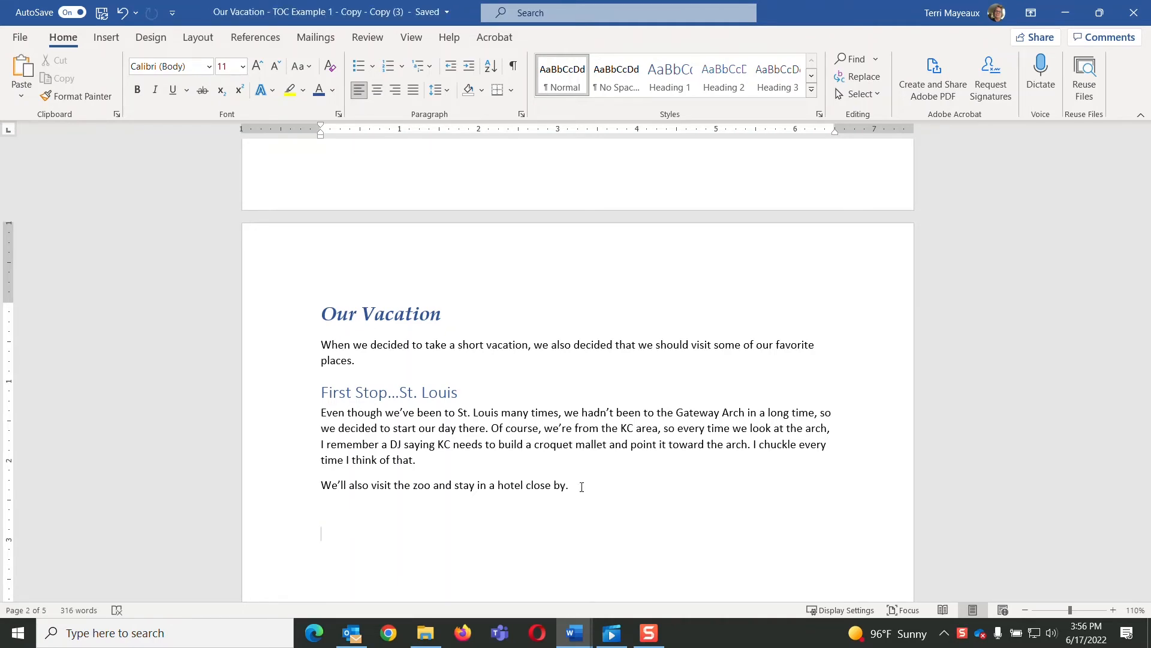
pyautogui.write('Zoo')
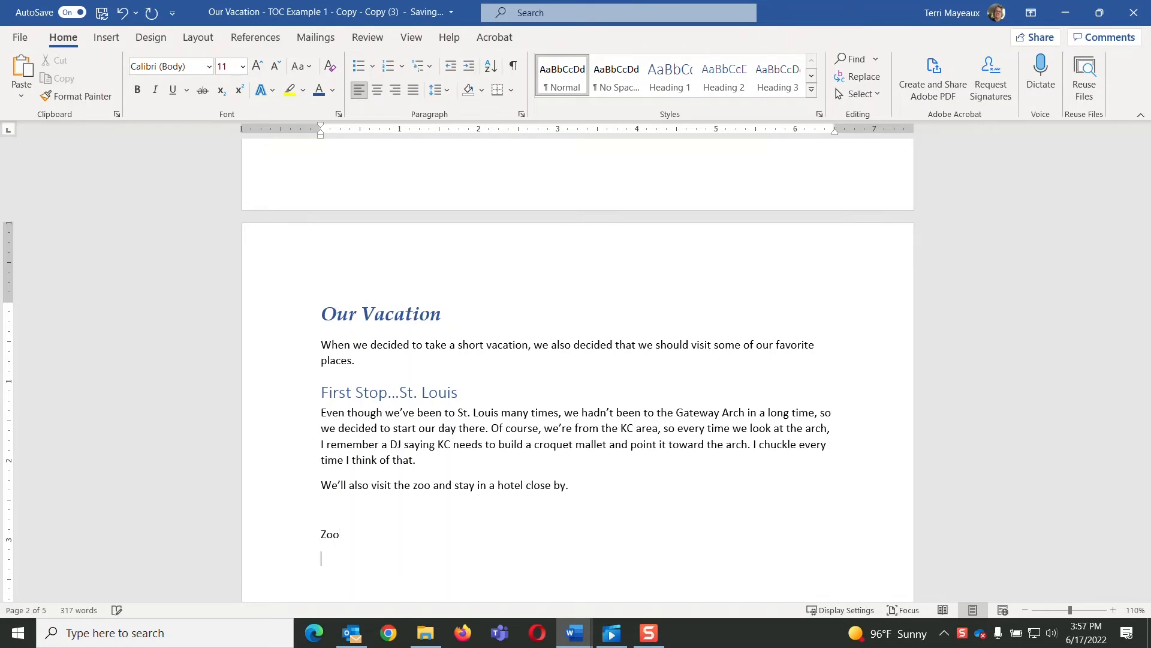
pyautogui.press('Return')
pyautogui.press('Return')
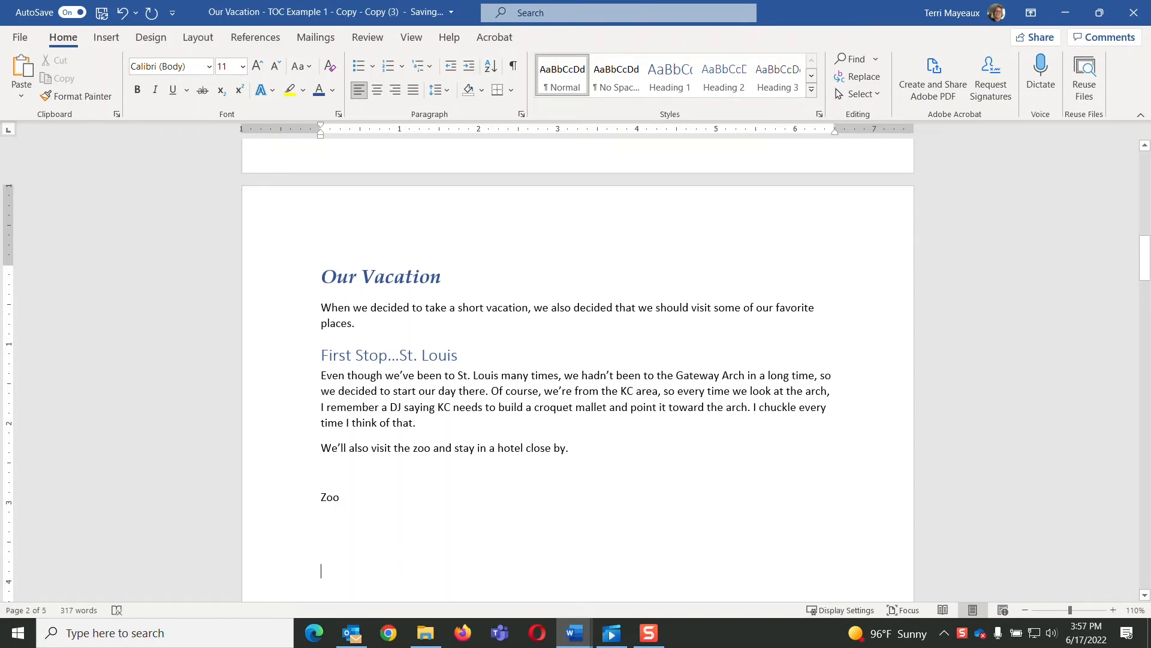
pyautogui.write('Busch')
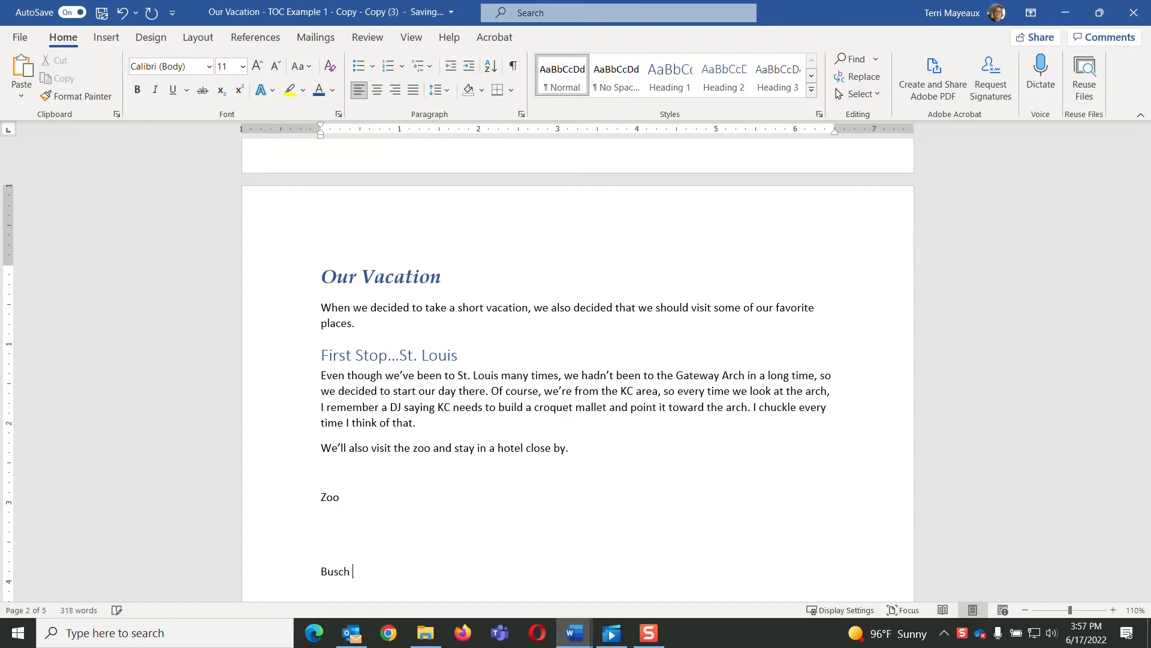
pyautogui.write(' Gardens')
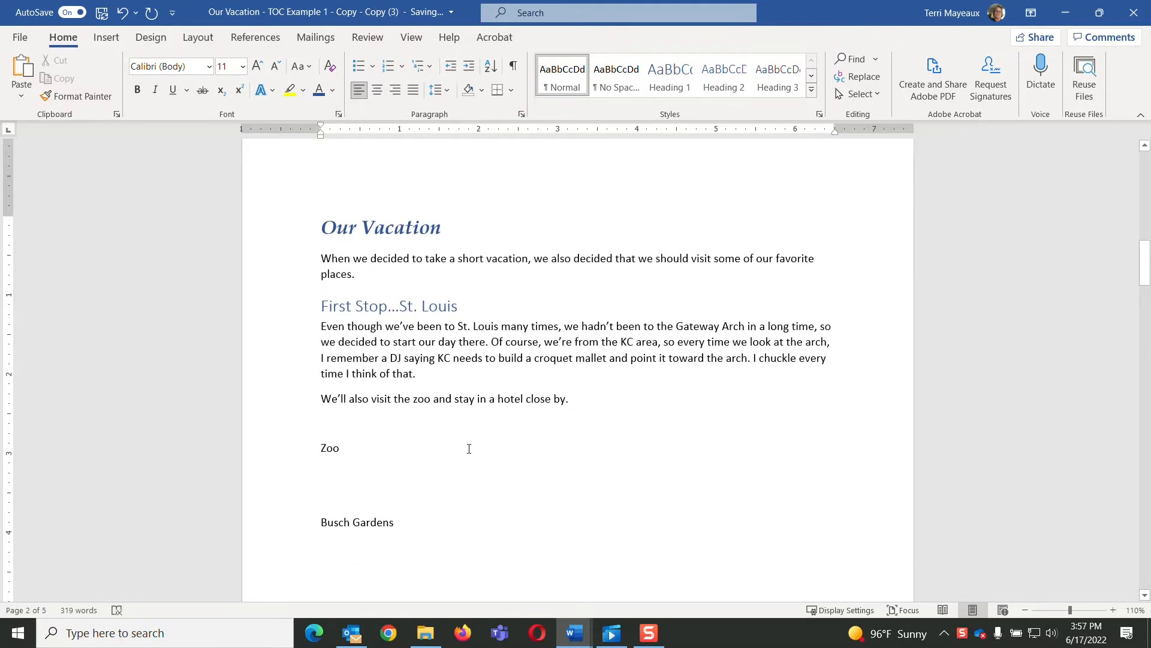
# Apply the Heading 2 style to the lines "Zoo" and "Busch Gardens"
pyautogui.moveTo(322, 447); pyautogui.dragTo(342, 449)
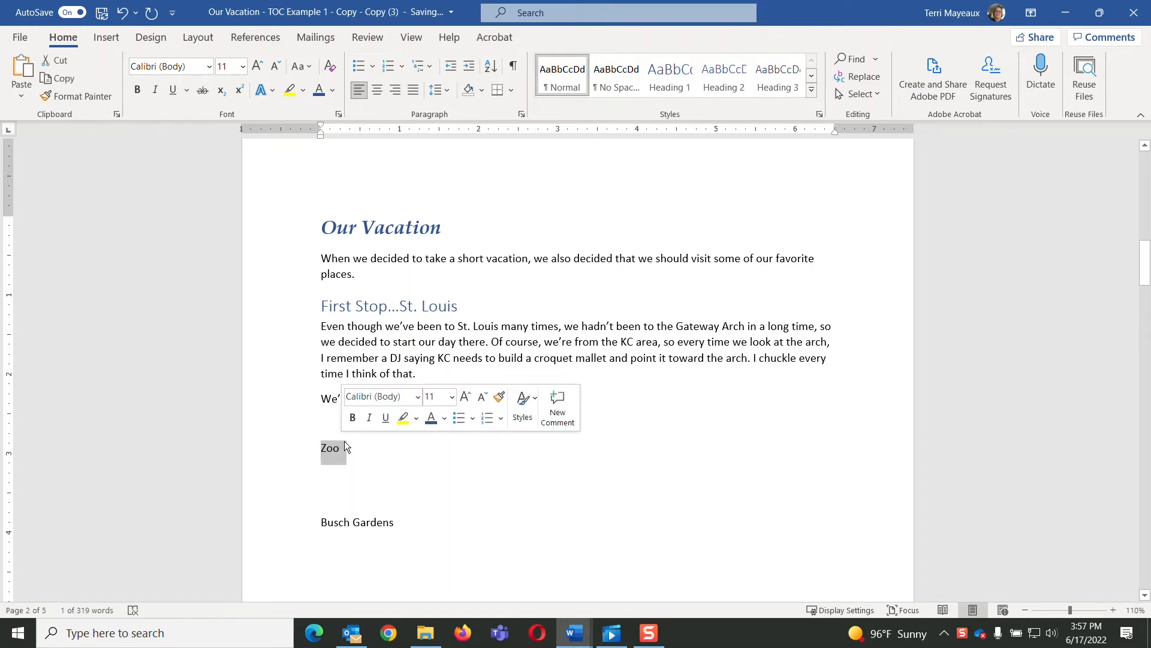
pyautogui.click(726, 78)
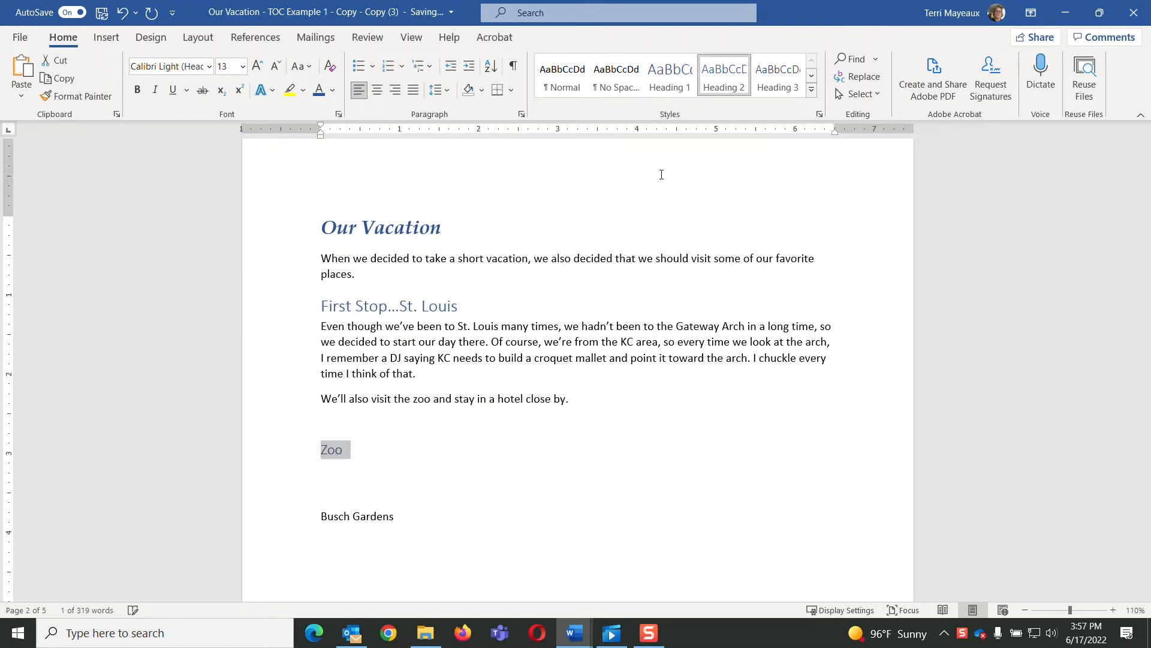
pyautogui.moveTo(322, 517); pyautogui.dragTo(404, 515)
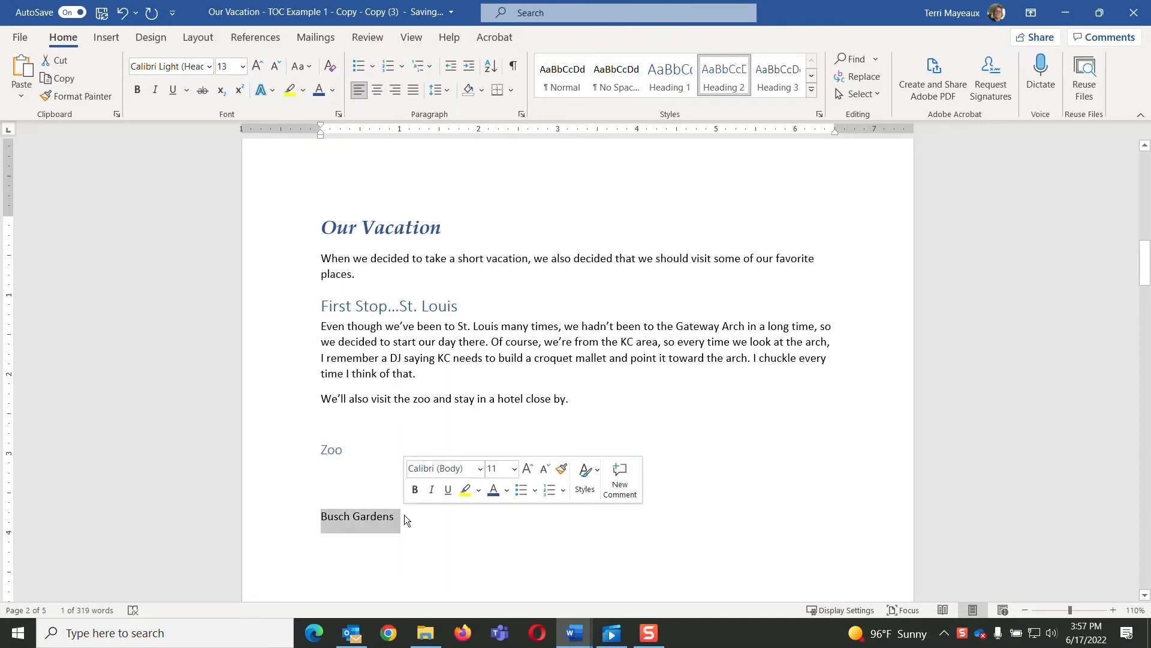
pyautogui.click(733, 78)
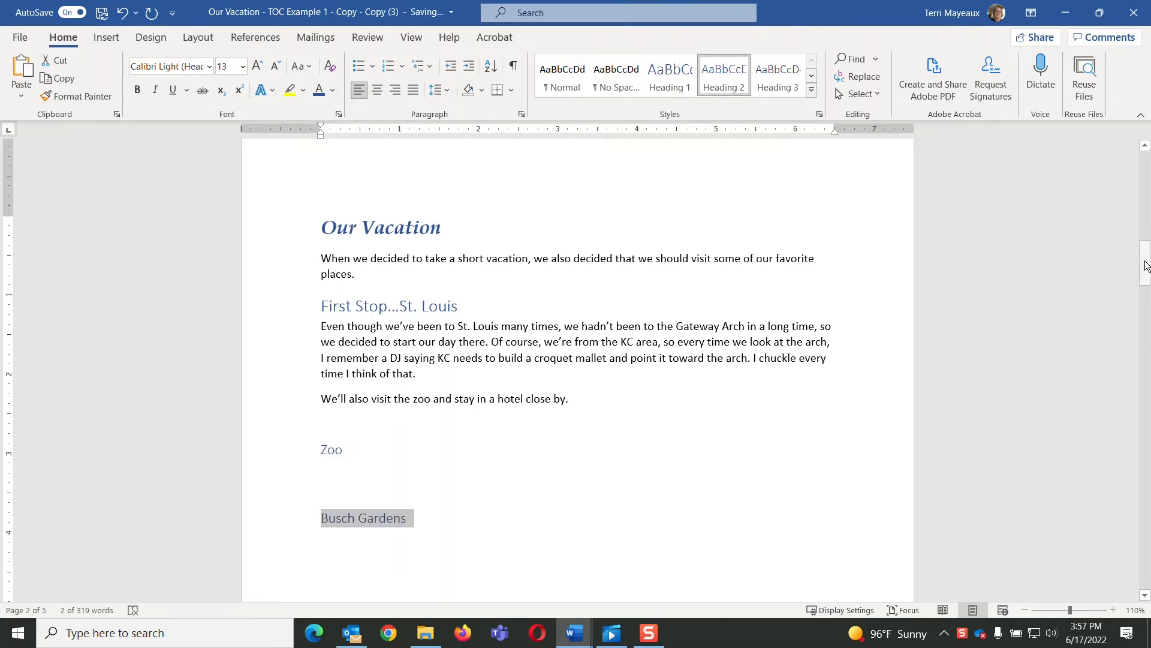
# Update the entire table of contents on the first page to include the new headings
pyautogui.moveTo(1143, 261); pyautogui.dragTo(1090, 171)
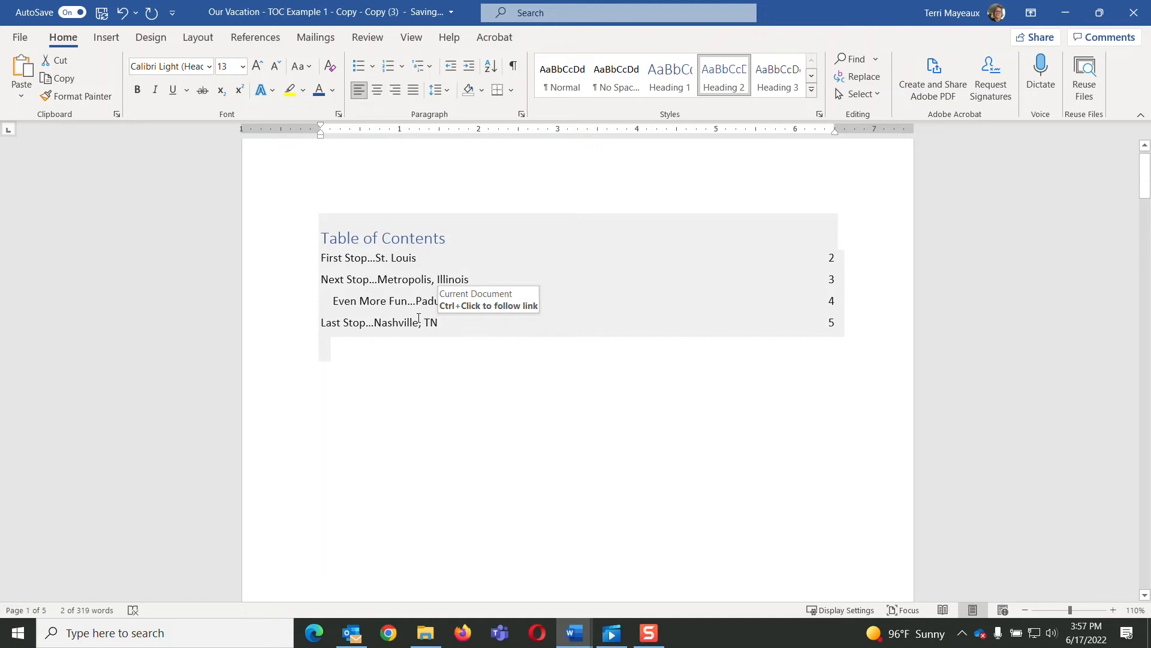
pyautogui.click(363, 269)
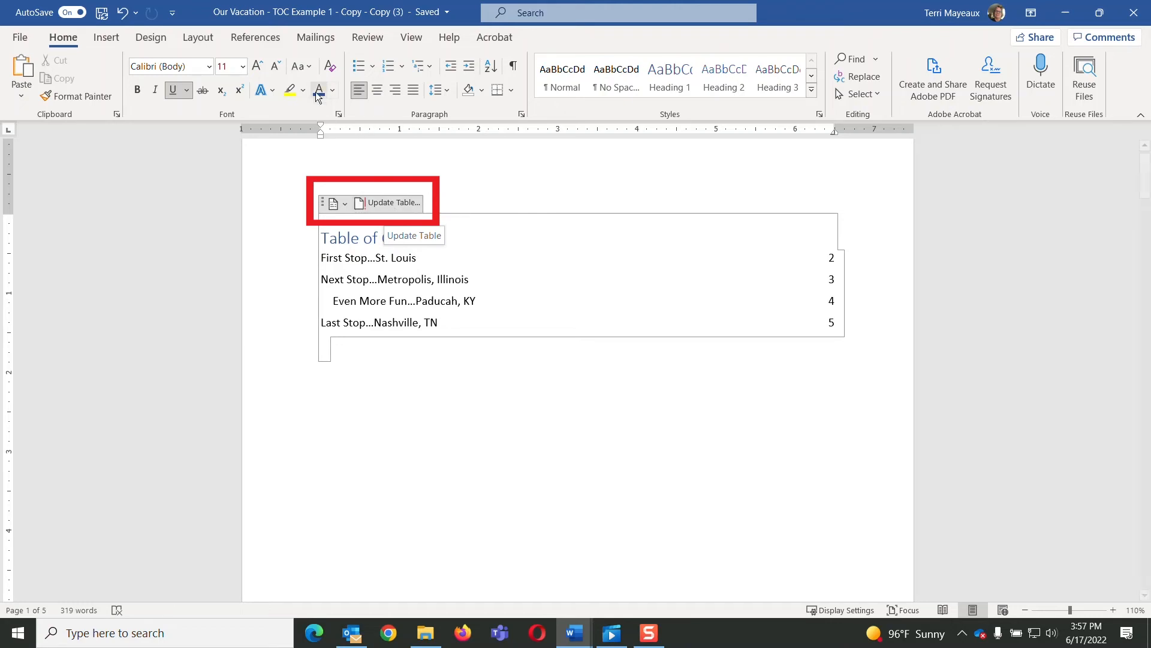
pyautogui.click(280, 41)
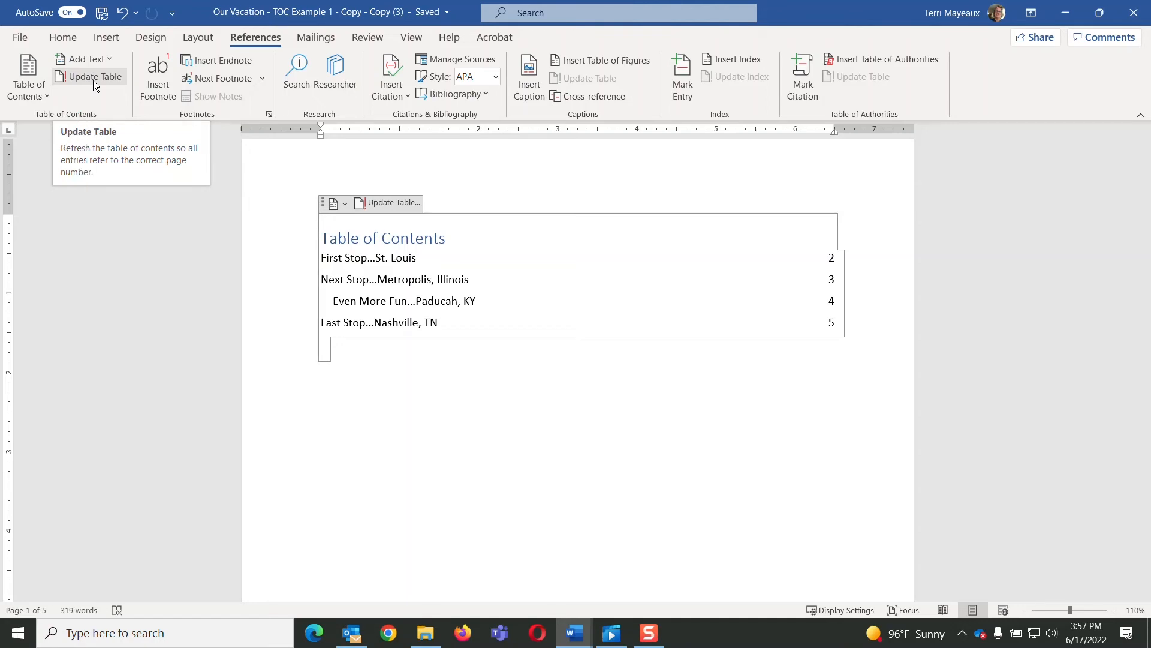
pyautogui.press('F9')
pyautogui.click(92, 78)
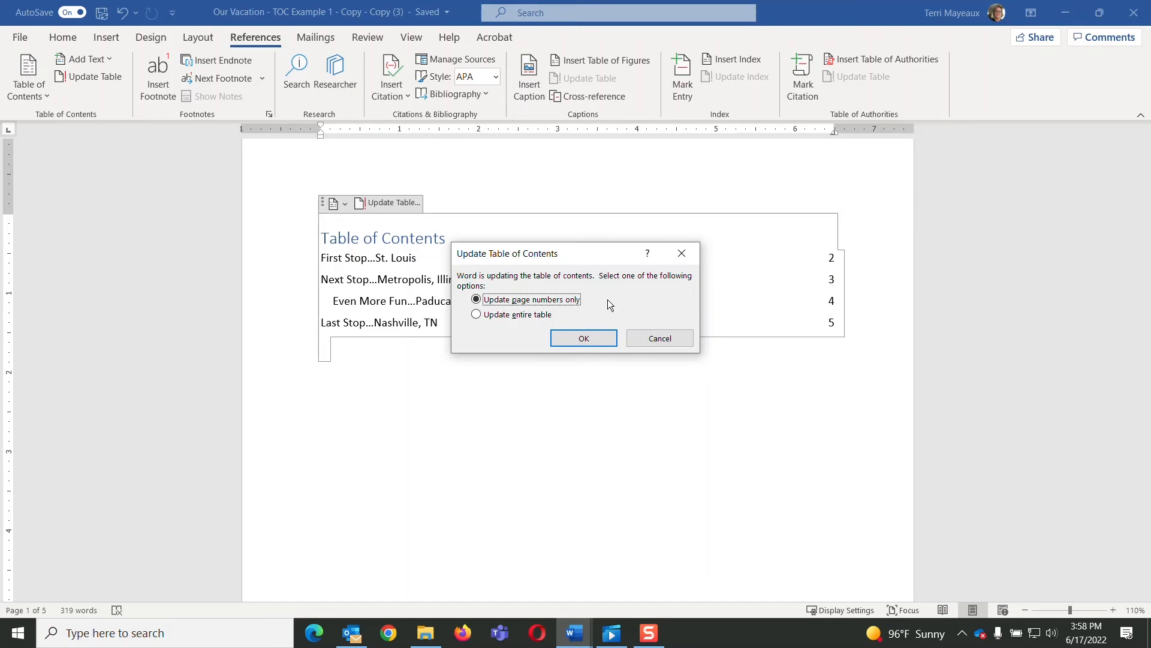
pyautogui.click(477, 314)
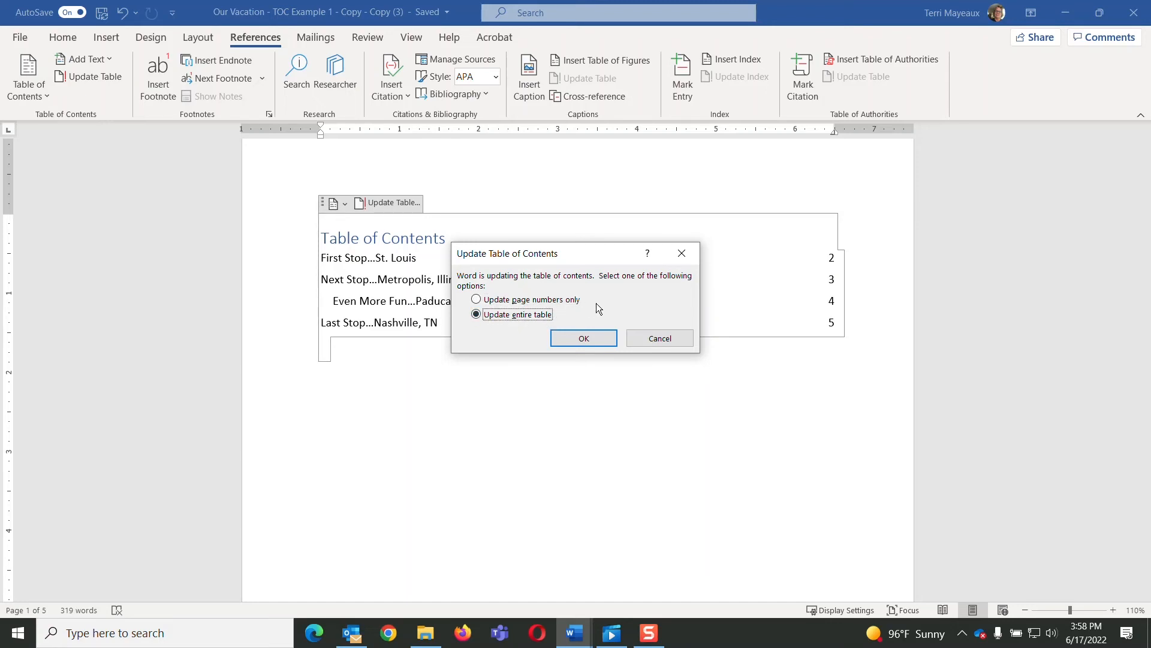
pyautogui.click(584, 339)
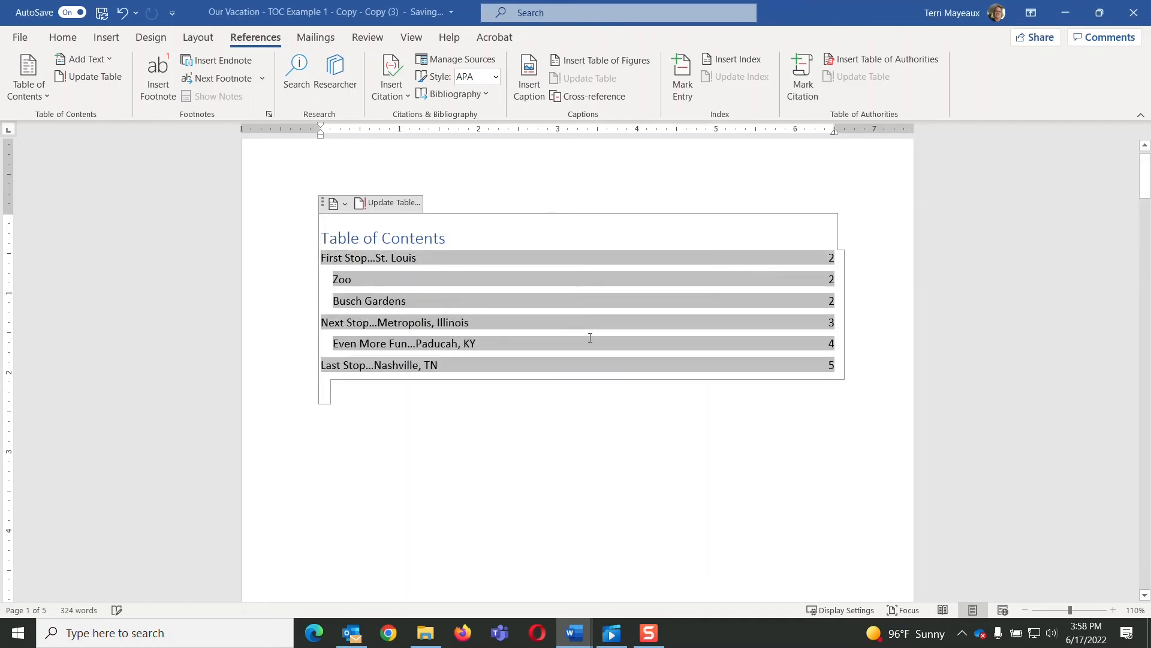
# Insert a Plain Number 3 page number at the bottom of the document's pages
pyautogui.click(424, 393)
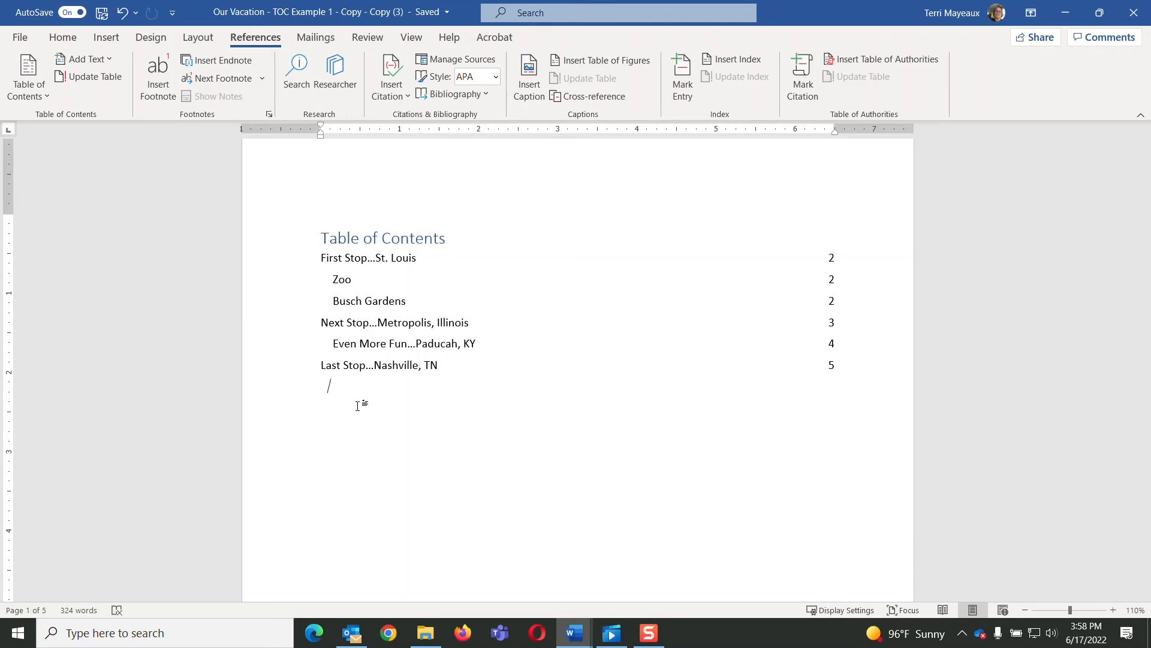
pyautogui.click(107, 38)
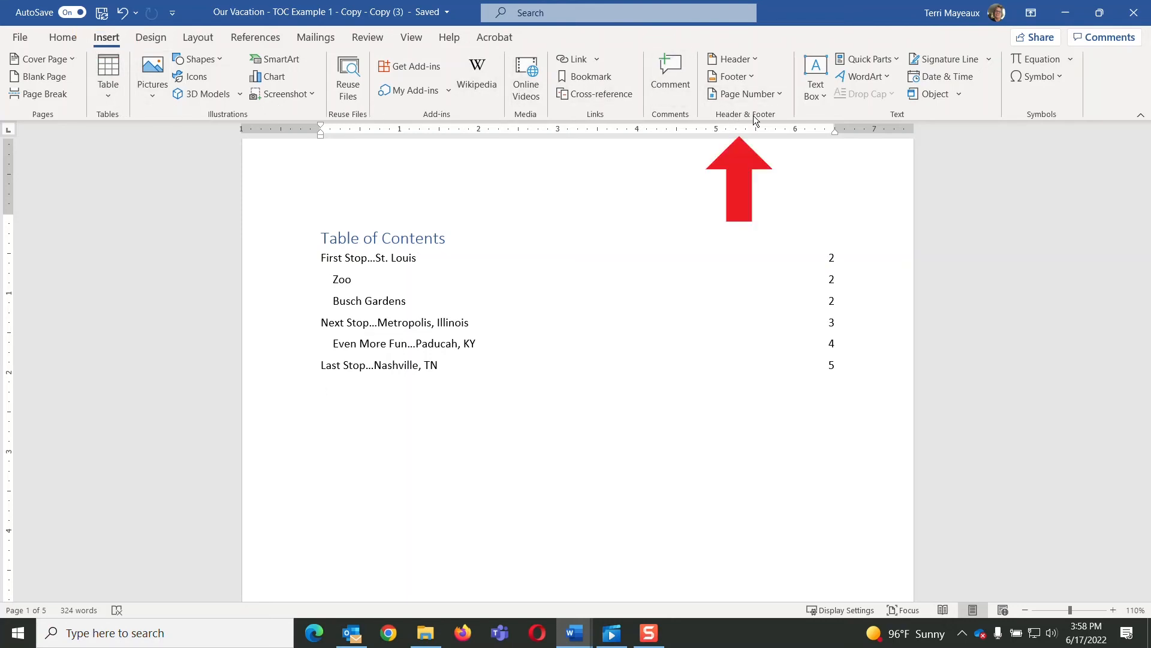
pyautogui.click(781, 95)
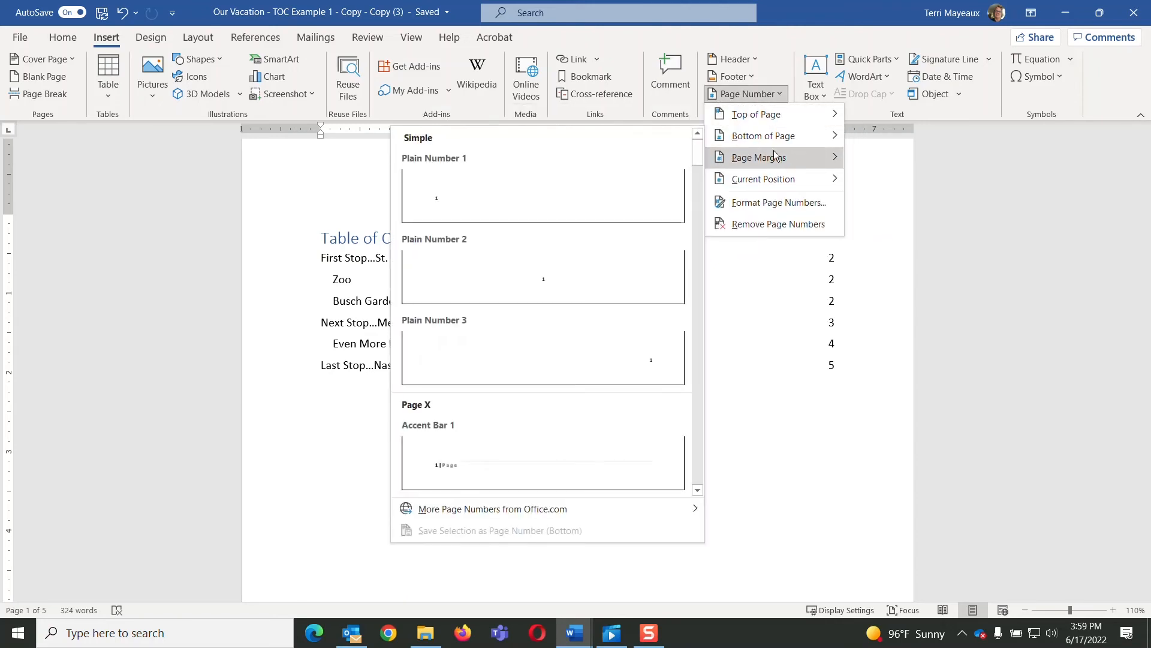
pyautogui.moveTo(780, 139)
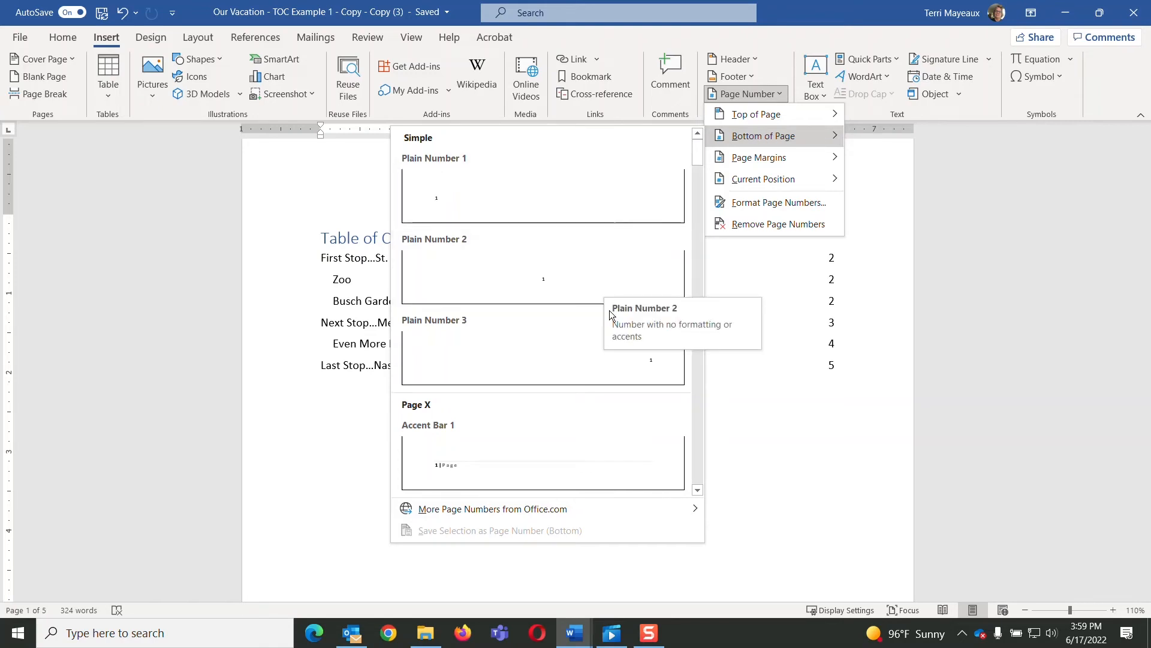
pyautogui.click(649, 359)
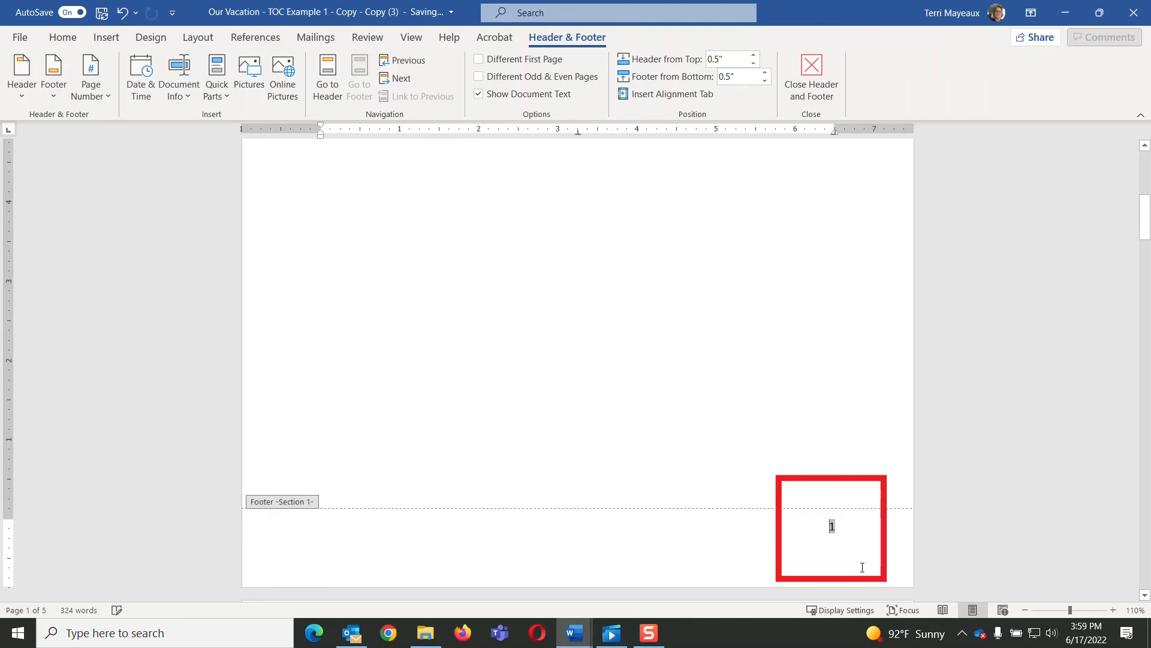
# Change the page number format in the Section 1 footer to lowercase Roman numerals (i, ii, iii)
pyautogui.moveTo(1147, 226)
pyautogui.mouseDown()
pyautogui.moveTo(1148, 401)
pyautogui.moveTo(1145, 182)
pyautogui.moveTo(1145, 237)
pyautogui.mouseUp()
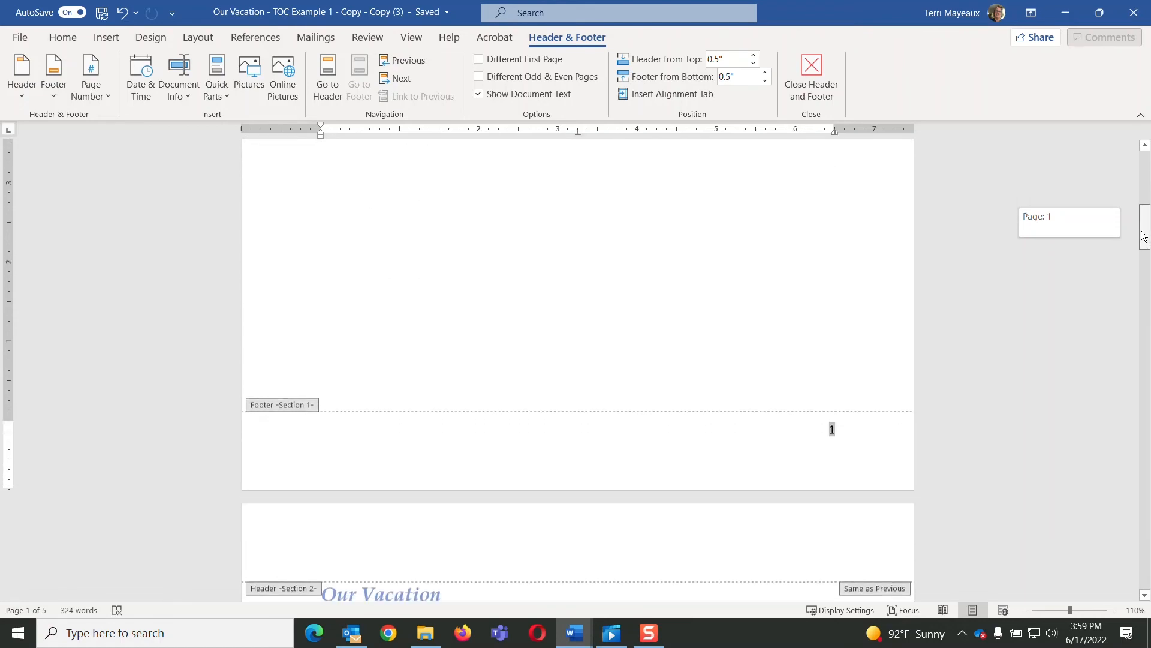
pyautogui.click(834, 427)
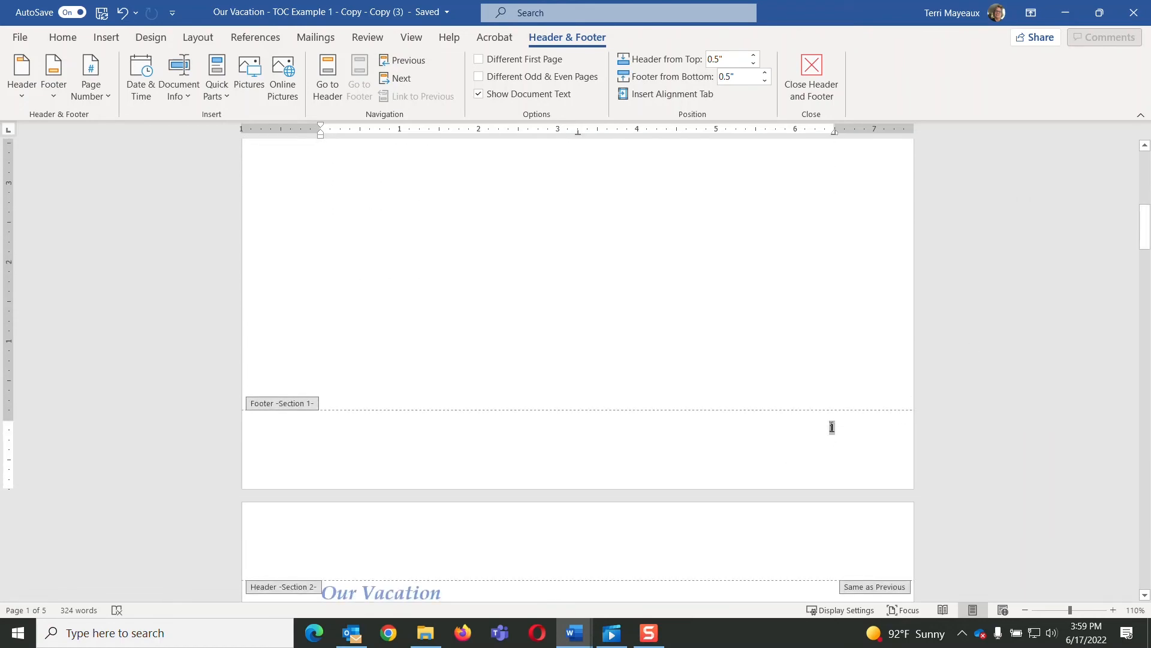
pyautogui.doubleClick(834, 427)
pyautogui.doubleClick(831, 428)
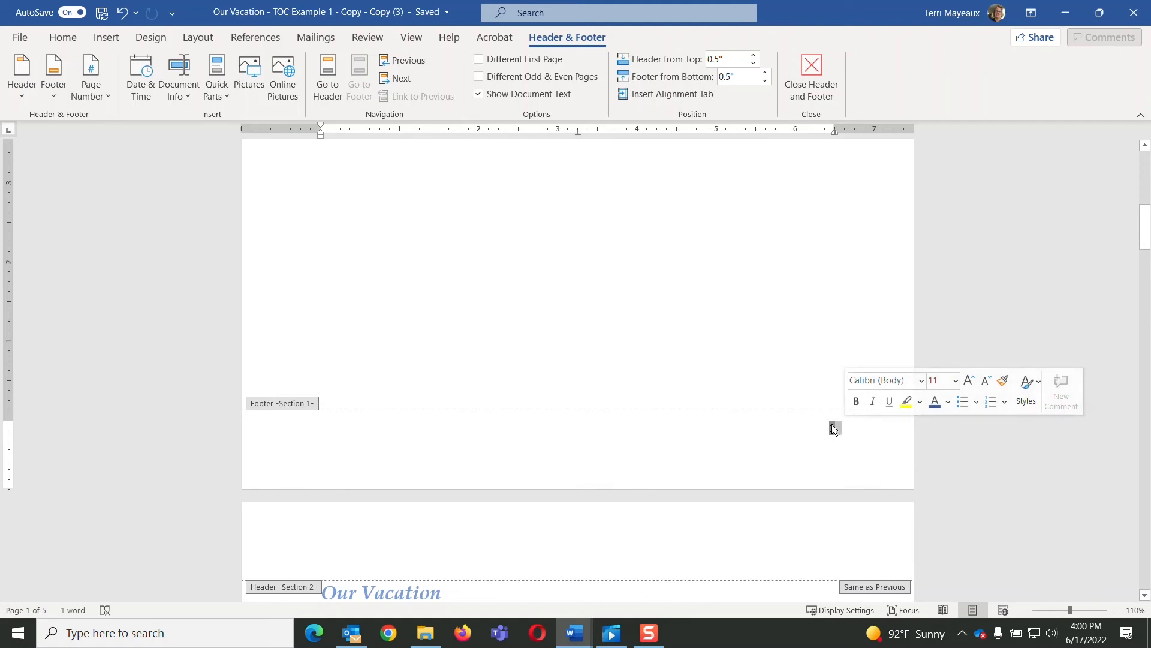
pyautogui.rightClick(833, 427)
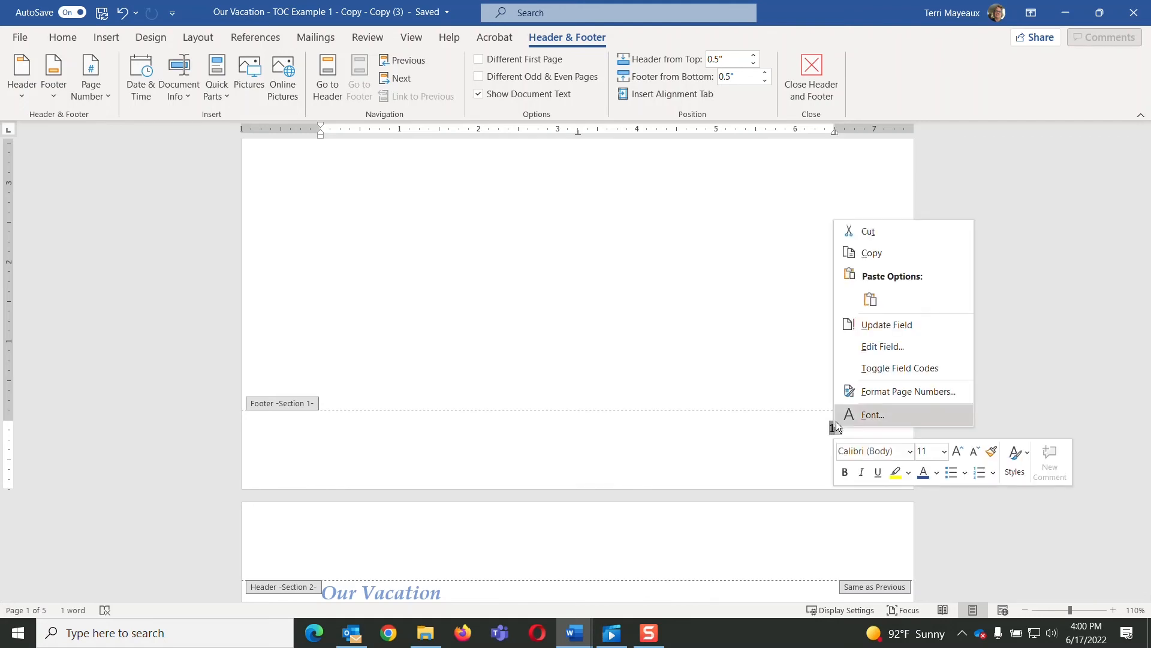
pyautogui.click(909, 393)
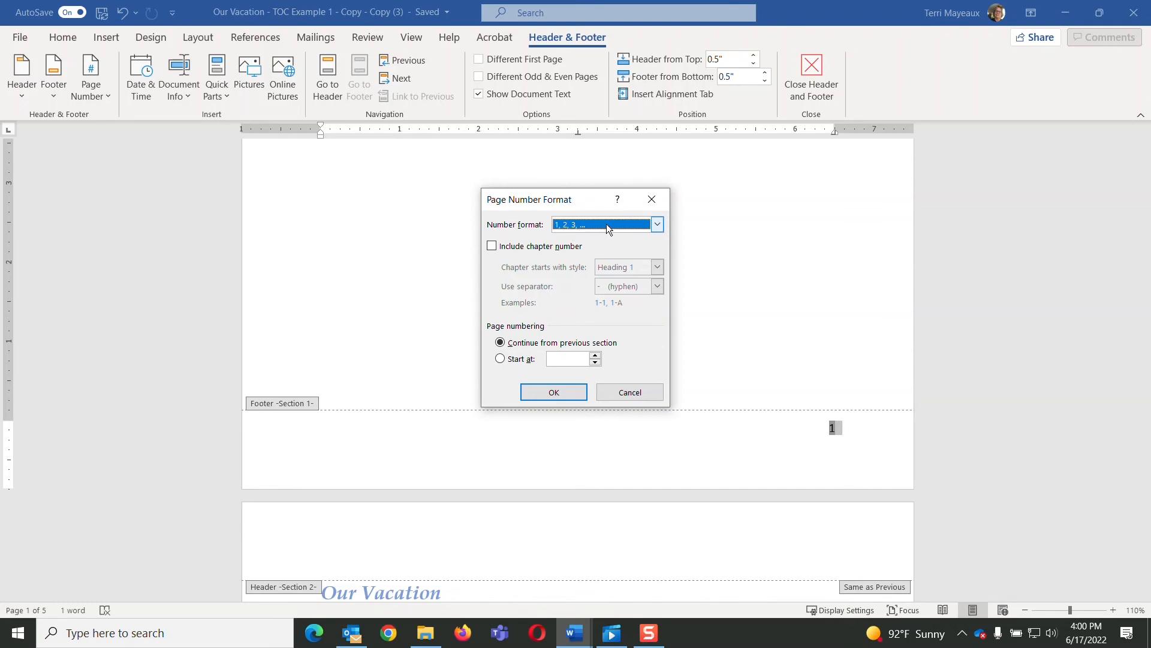
pyautogui.click(657, 225)
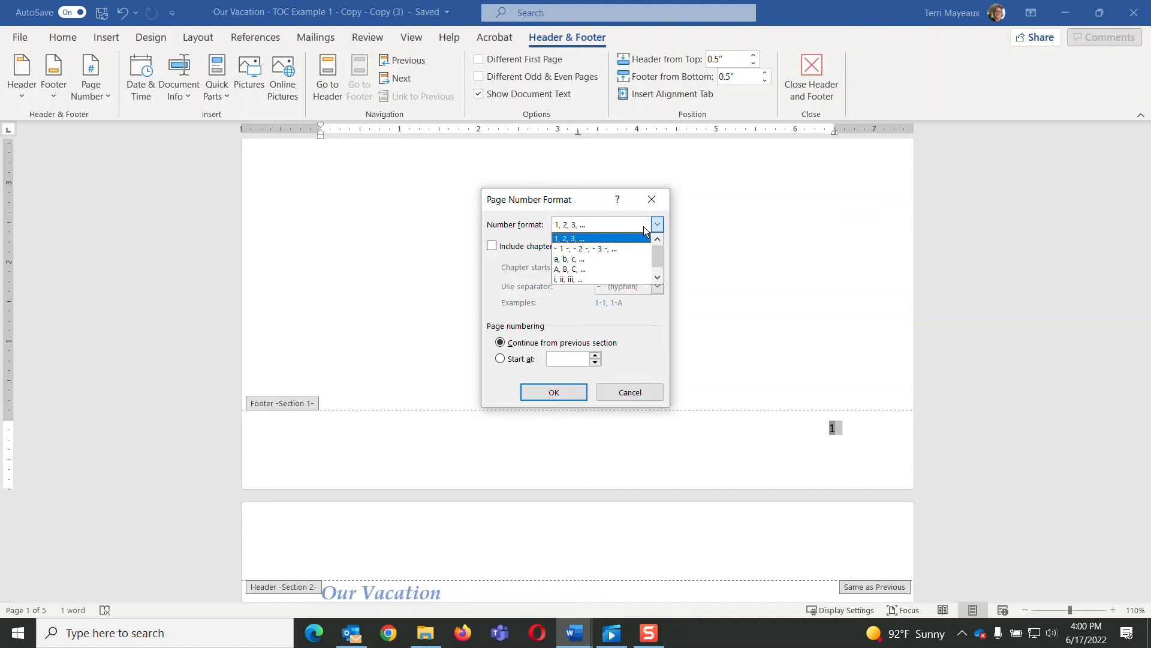
pyautogui.click(604, 279)
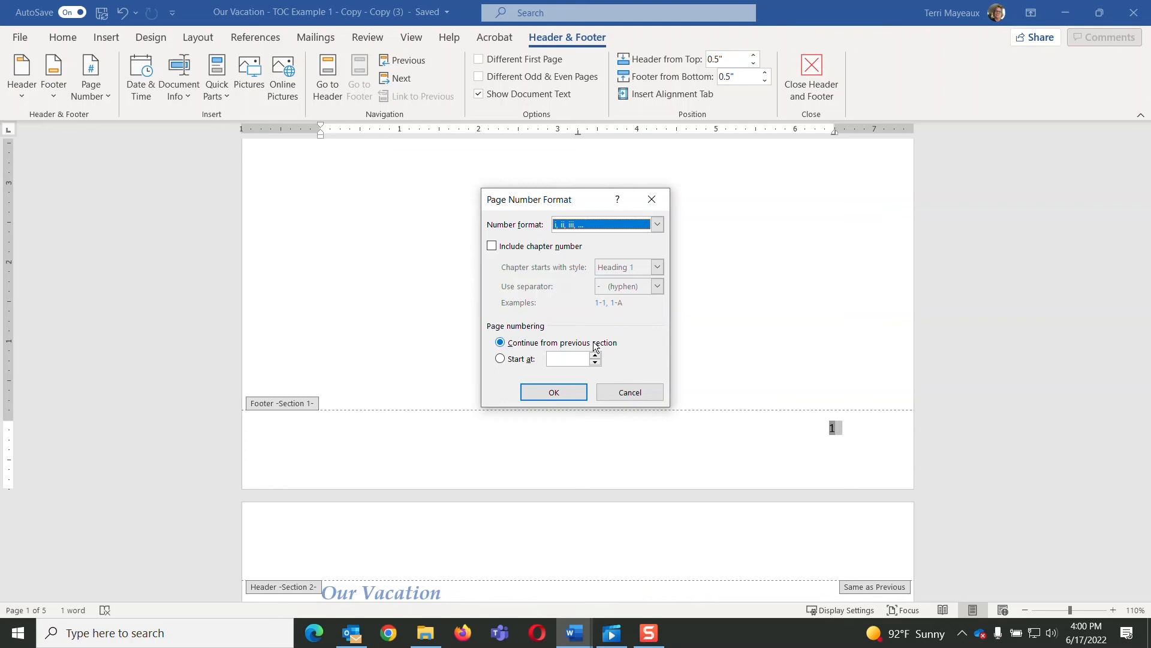
pyautogui.click(554, 393)
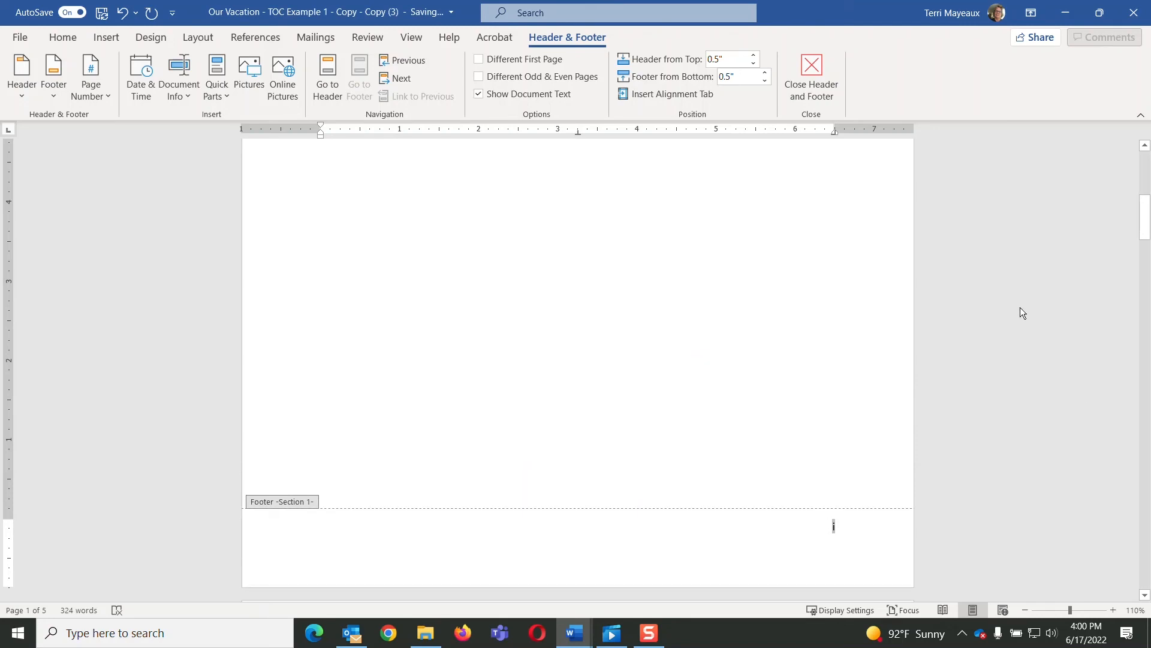
# Set the page numbering in the Section 2 footer to start at 1
pyautogui.moveTo(1146, 226); pyautogui.dragTo(1147, 322)
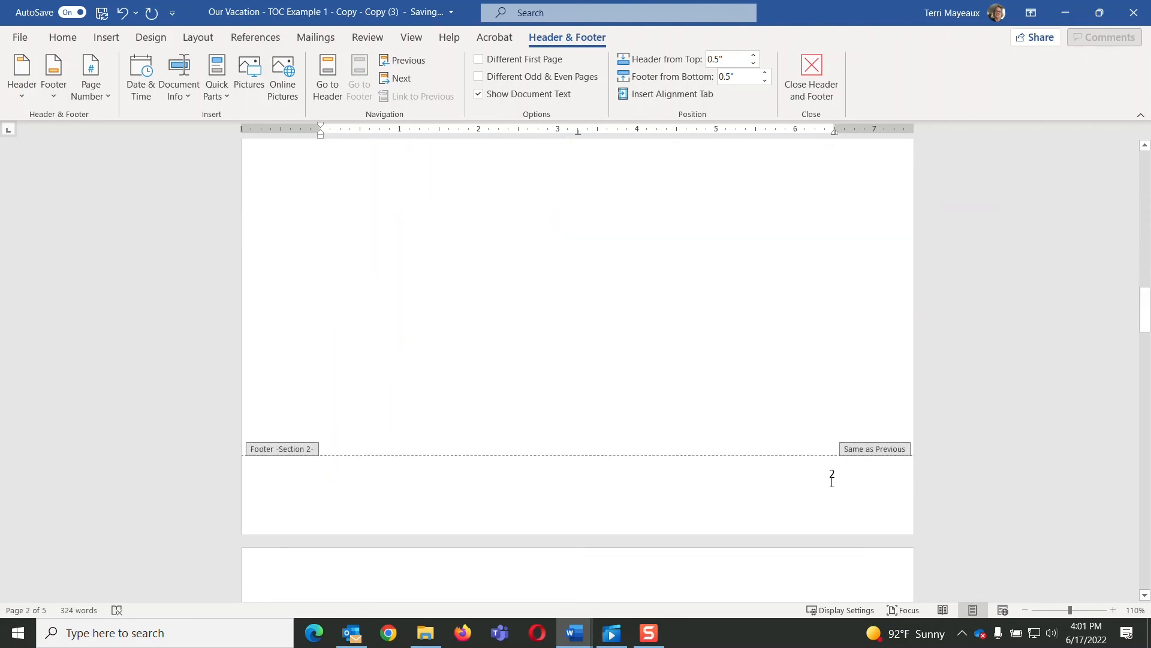
pyautogui.moveTo(831, 474); pyautogui.dragTo(846, 475)
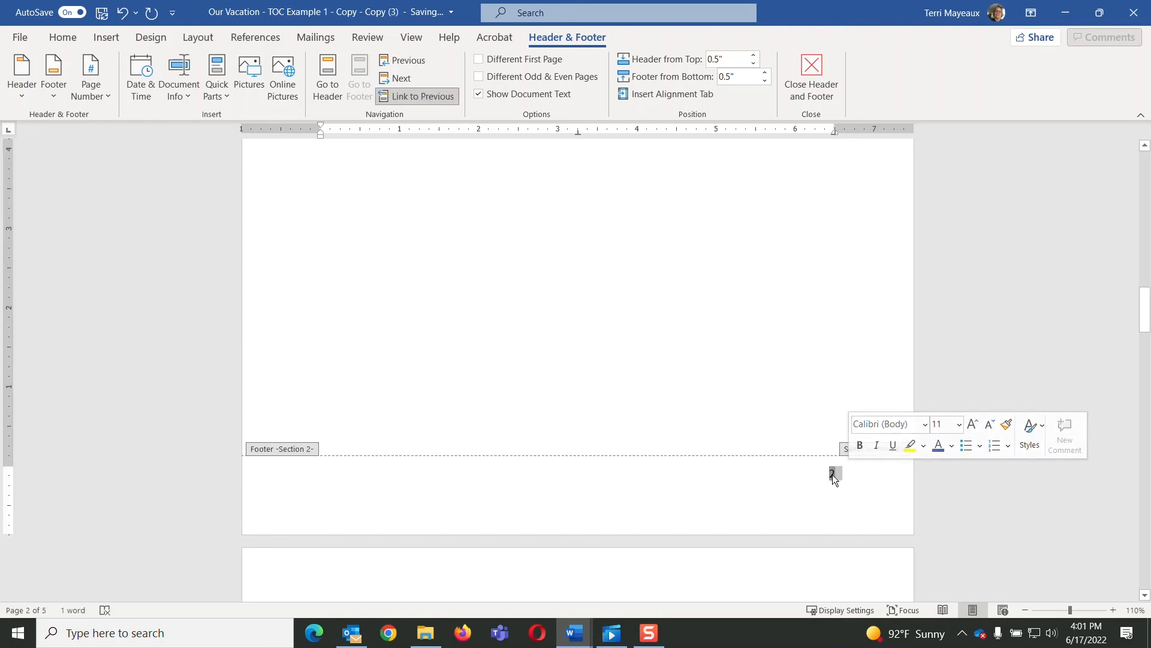
pyautogui.rightClick(833, 475)
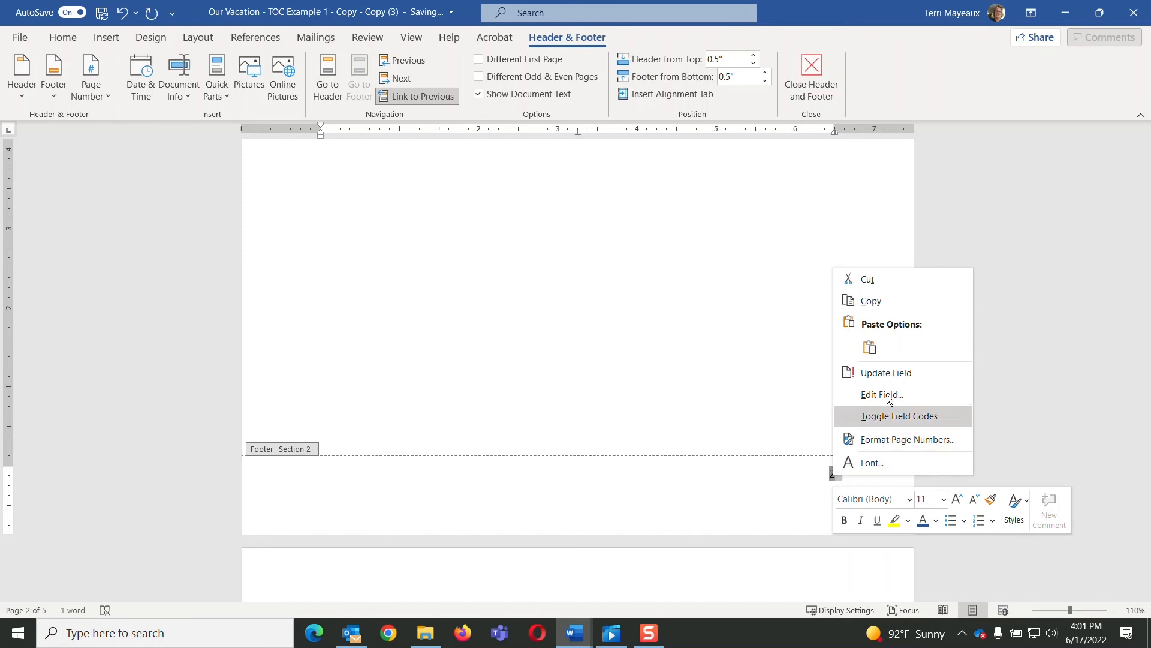
pyautogui.click(906, 440)
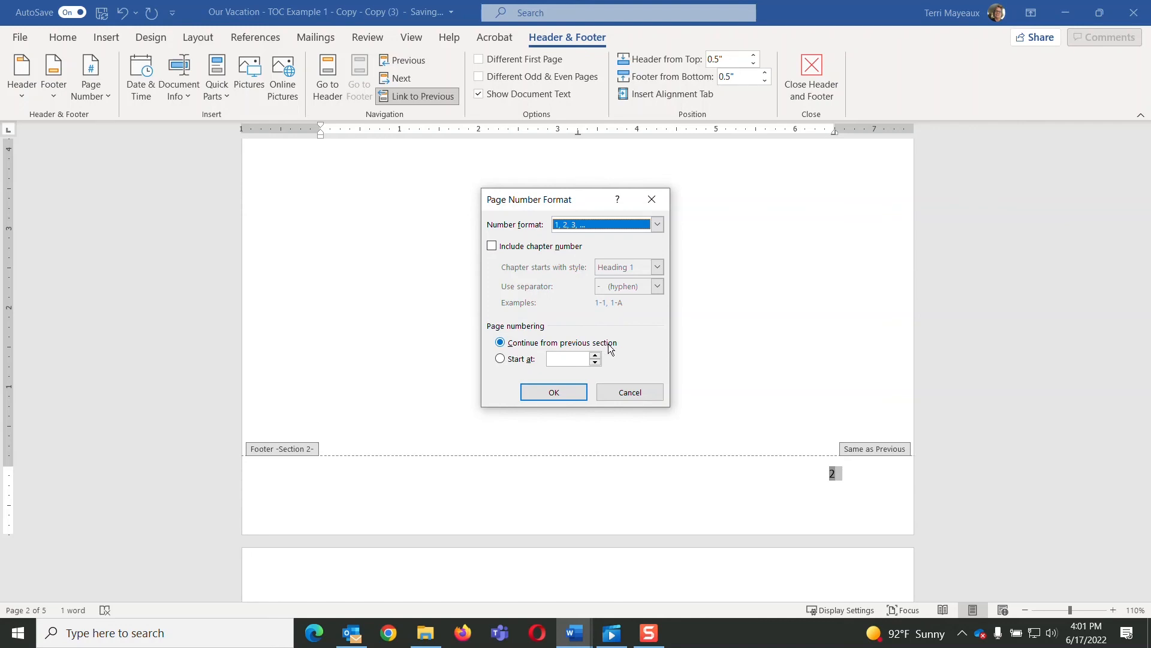
pyautogui.click(500, 359)
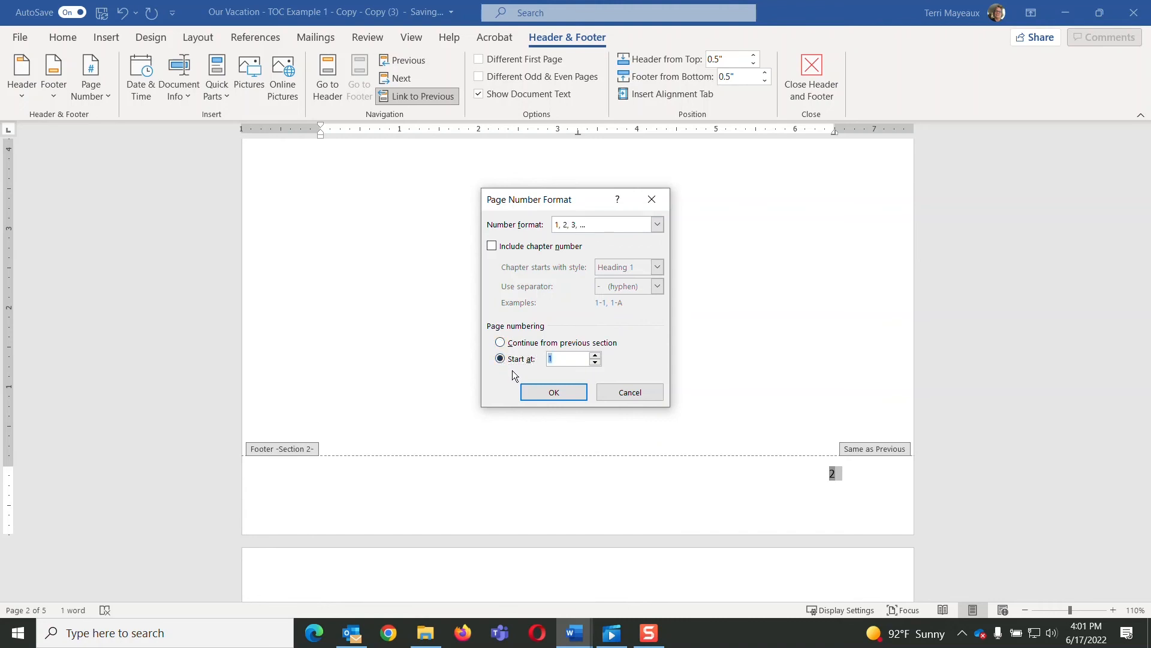
pyautogui.click(560, 392)
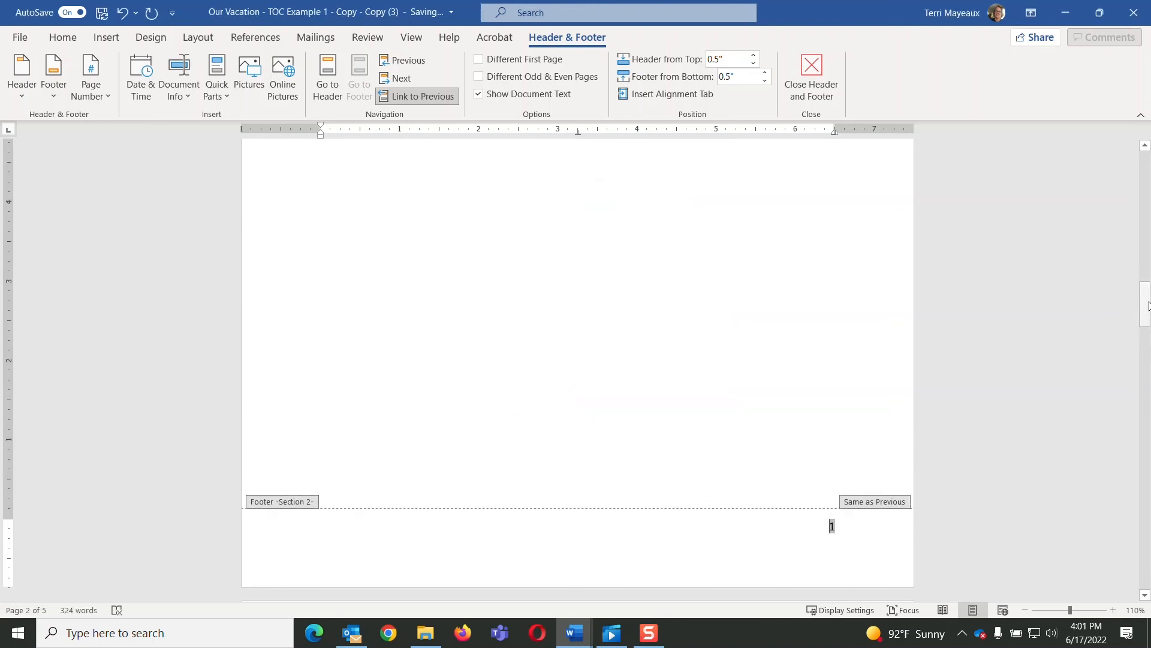
# Close the header and footer editing and update the entire table of contents on the first page
pyautogui.moveTo(1148, 310); pyautogui.dragTo(1145, 162)
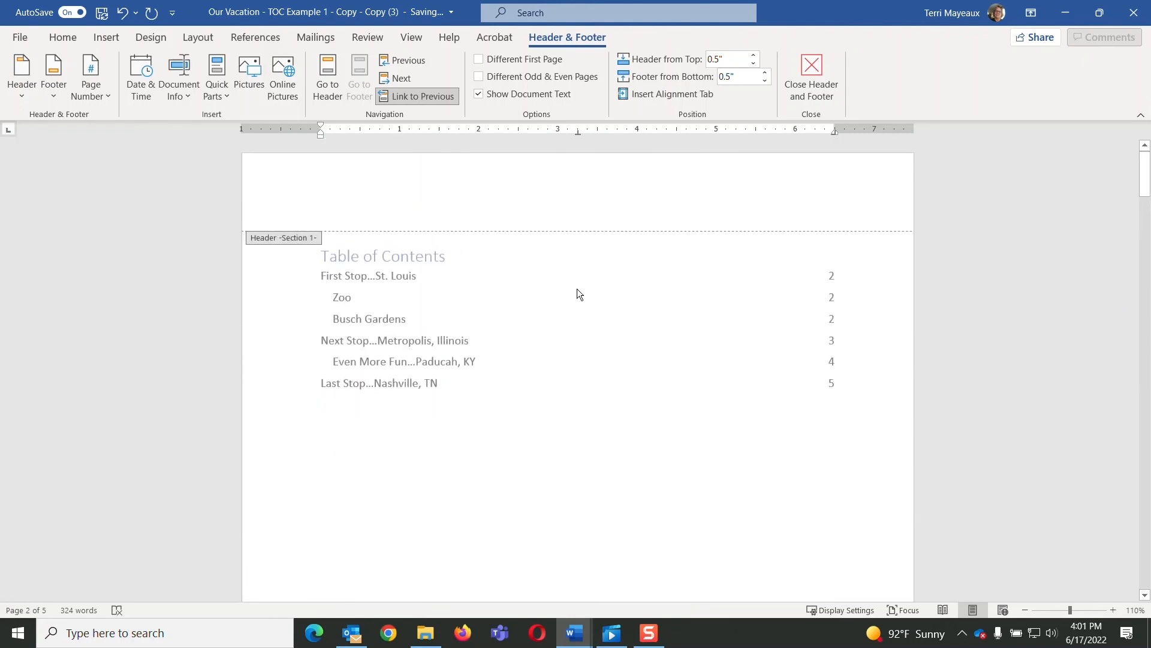
pyautogui.click(379, 274)
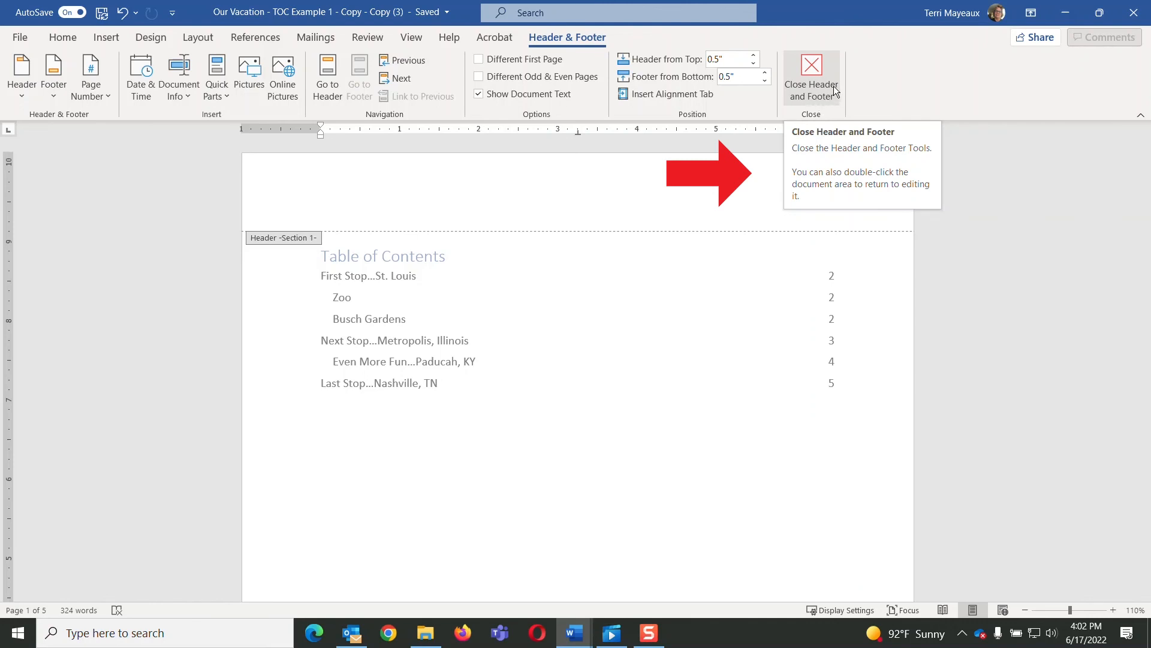
pyautogui.click(814, 65)
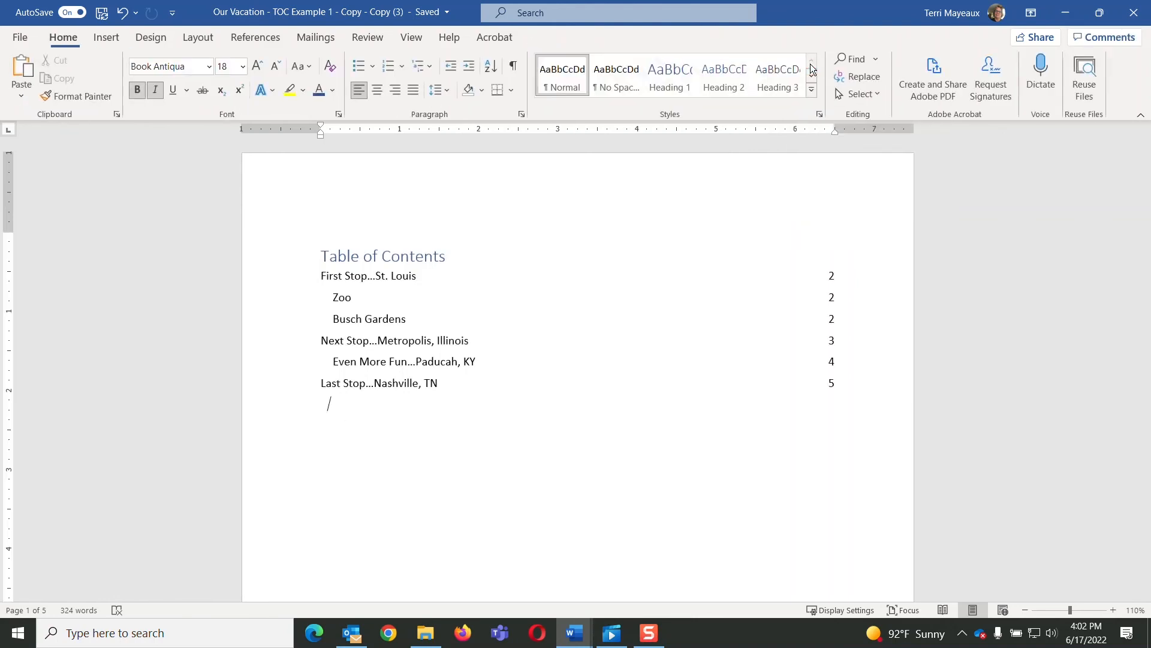
pyautogui.click(406, 278)
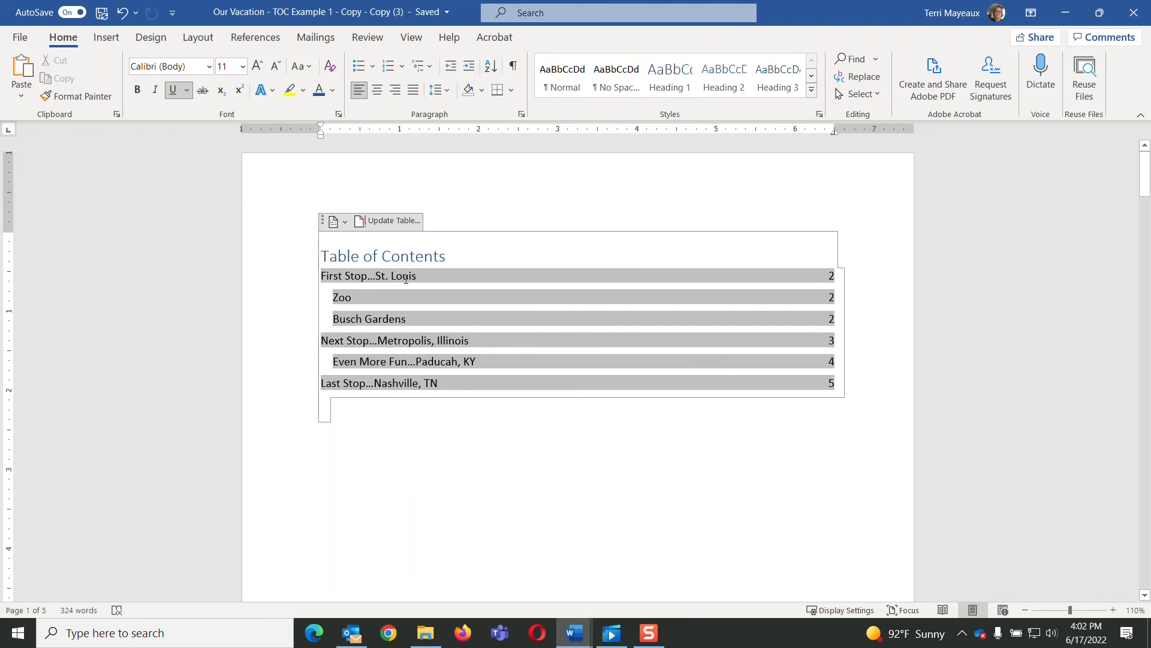
pyautogui.click(404, 219)
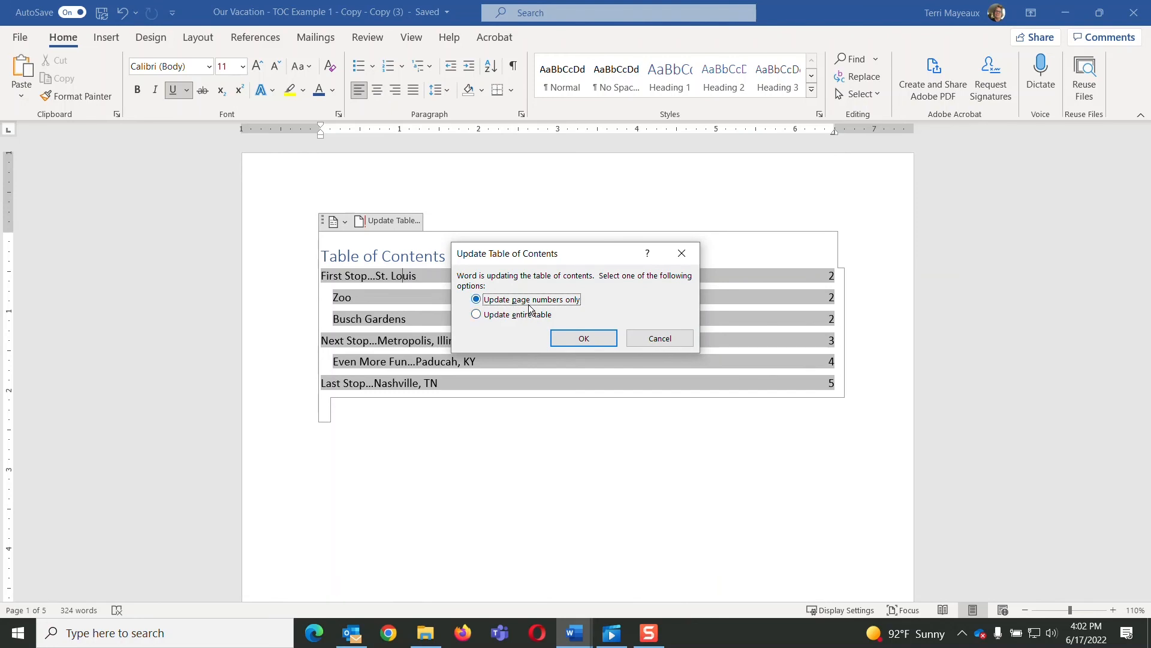
pyautogui.click(504, 316)
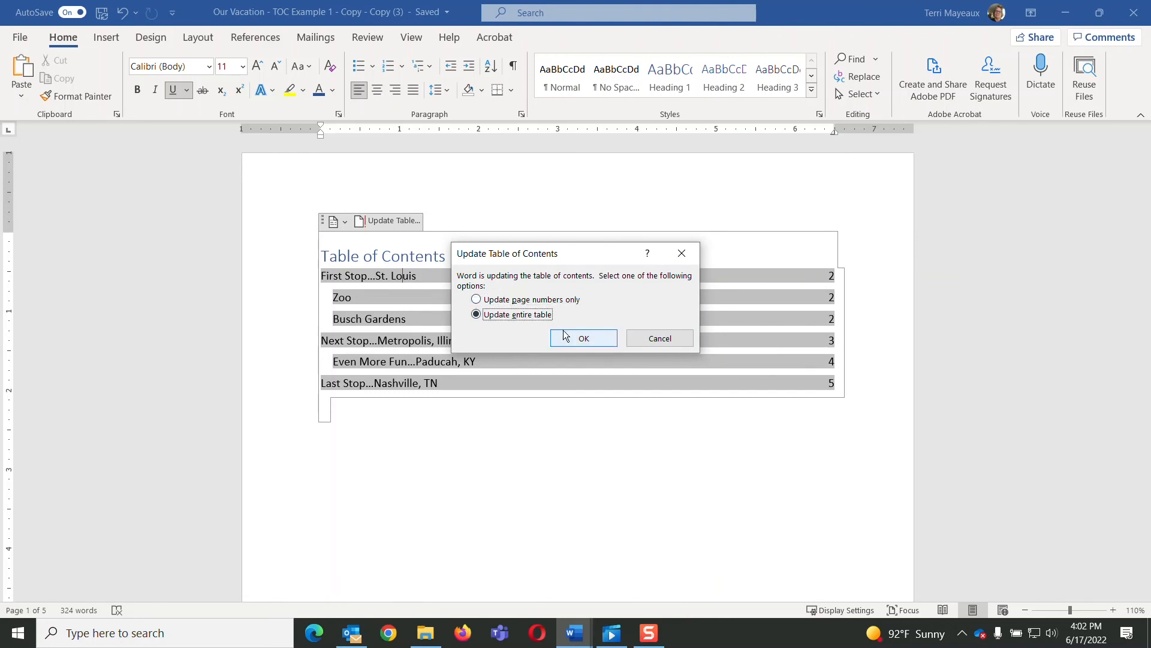
pyautogui.click(583, 339)
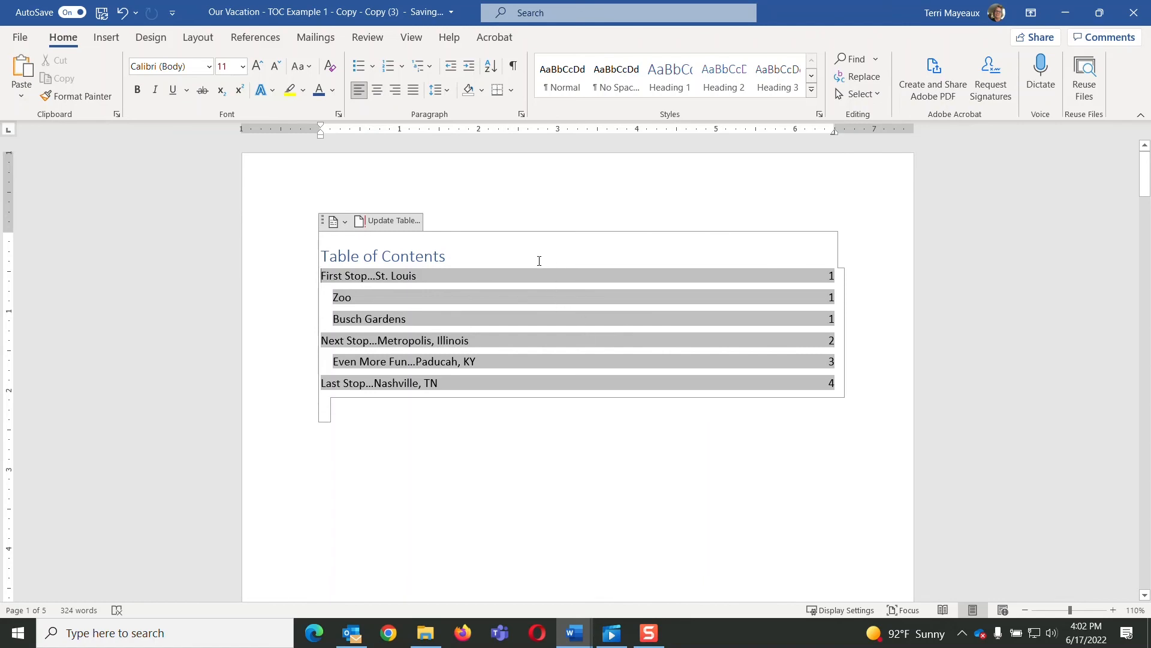
# Follow the table of contents link for "Busch Gardens" to its heading, and return to the start of the document
pyautogui.click(427, 444)
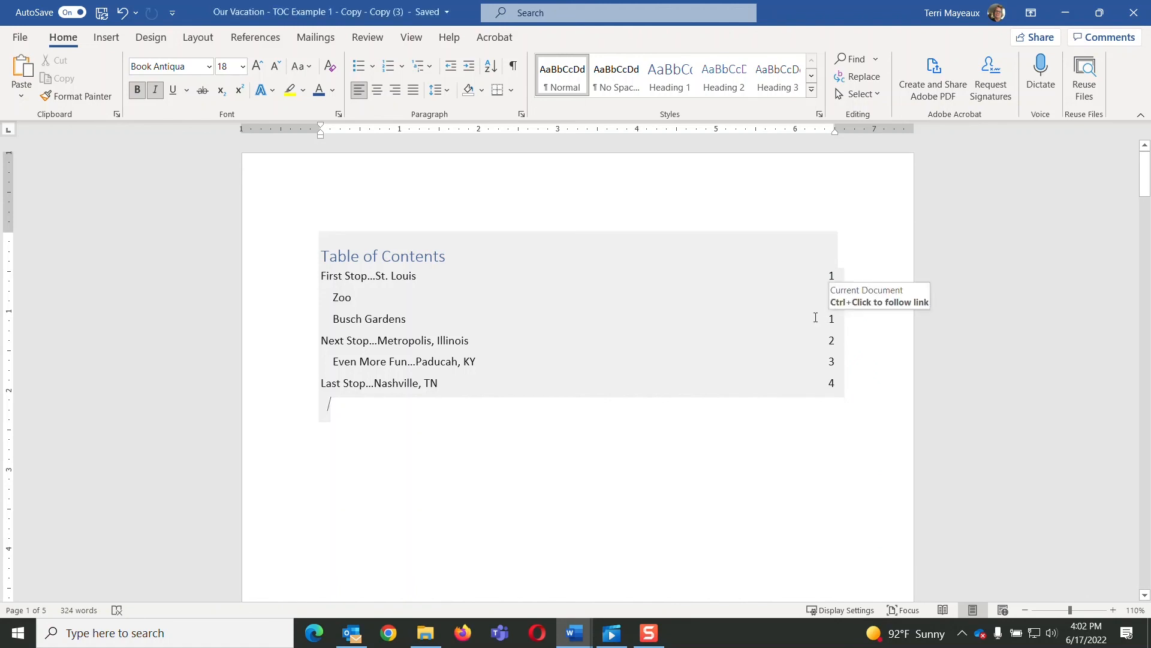
pyautogui.keyDown('ctrl'); pyautogui.click(814, 321); pyautogui.keyUp('ctrl')
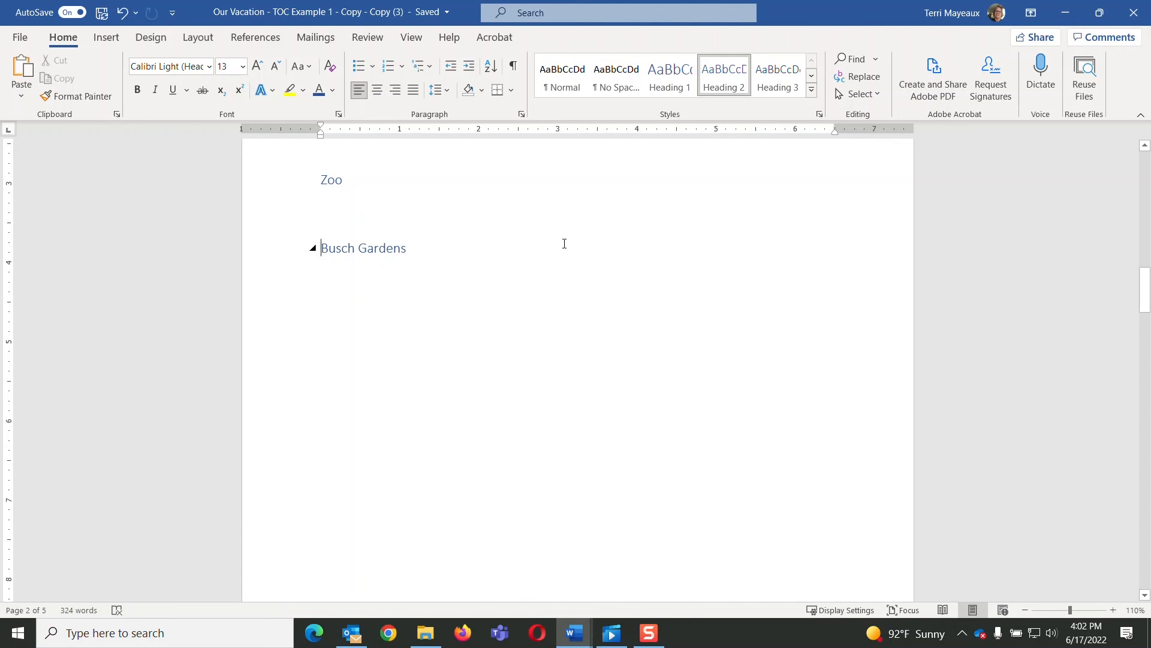
pyautogui.hotkey('ctrl', 'Home')
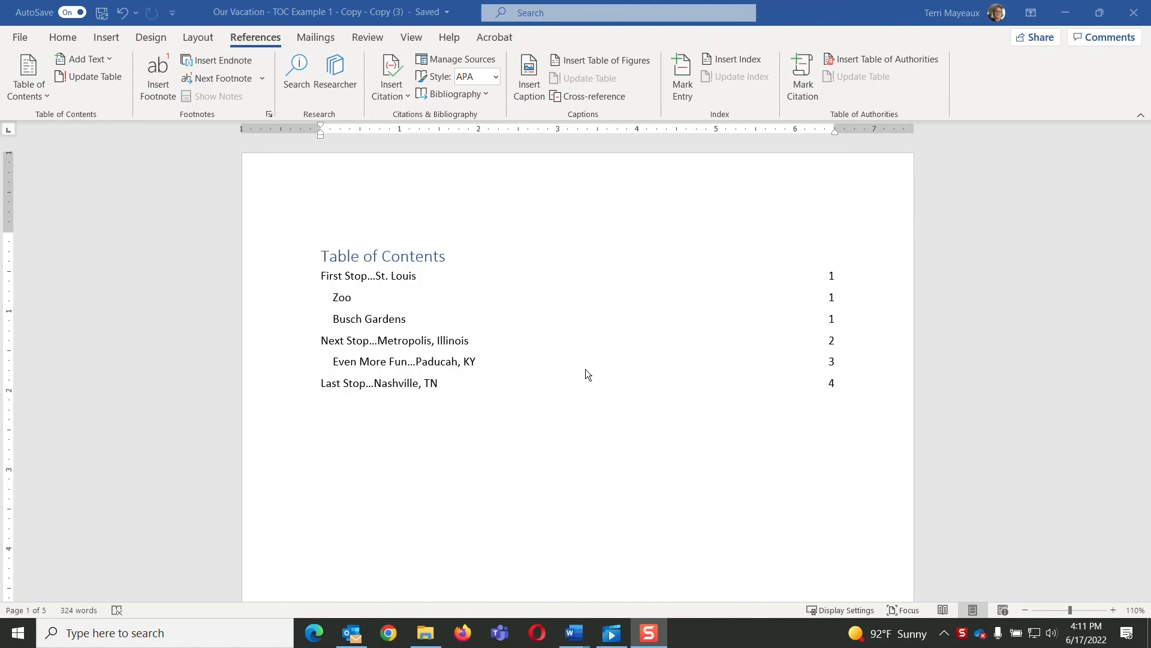
# Remove the table of contents from the first page and check the pages that follow
pyautogui.click(404, 274)
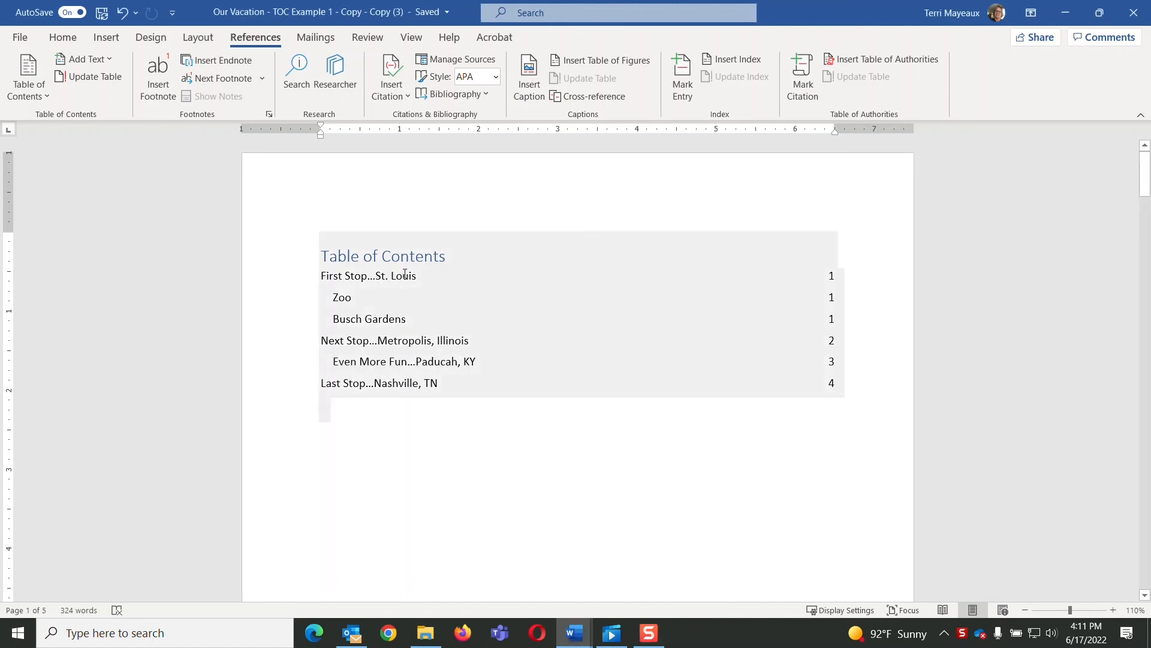
pyautogui.click(405, 274)
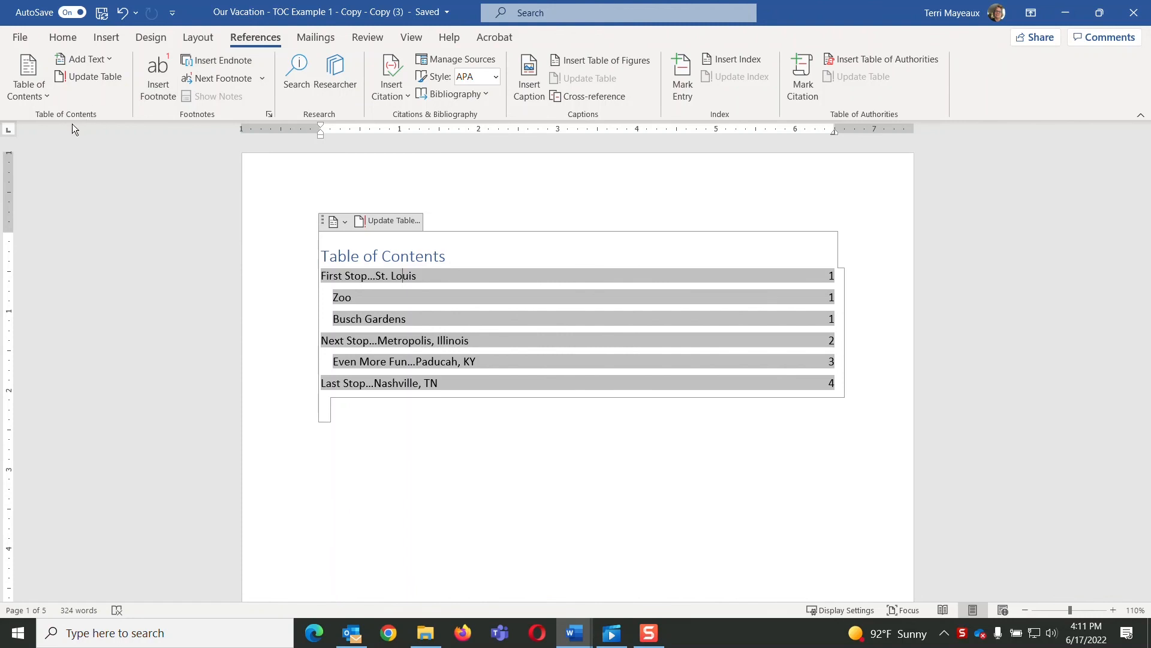
pyautogui.click(47, 96)
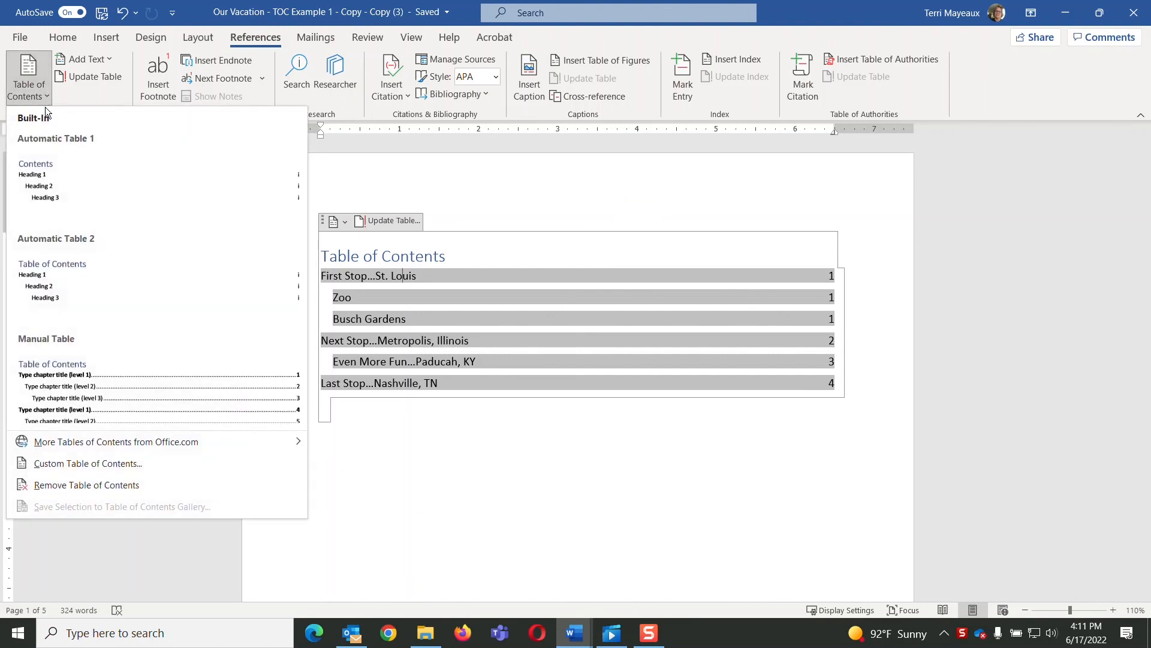
pyautogui.click(73, 485)
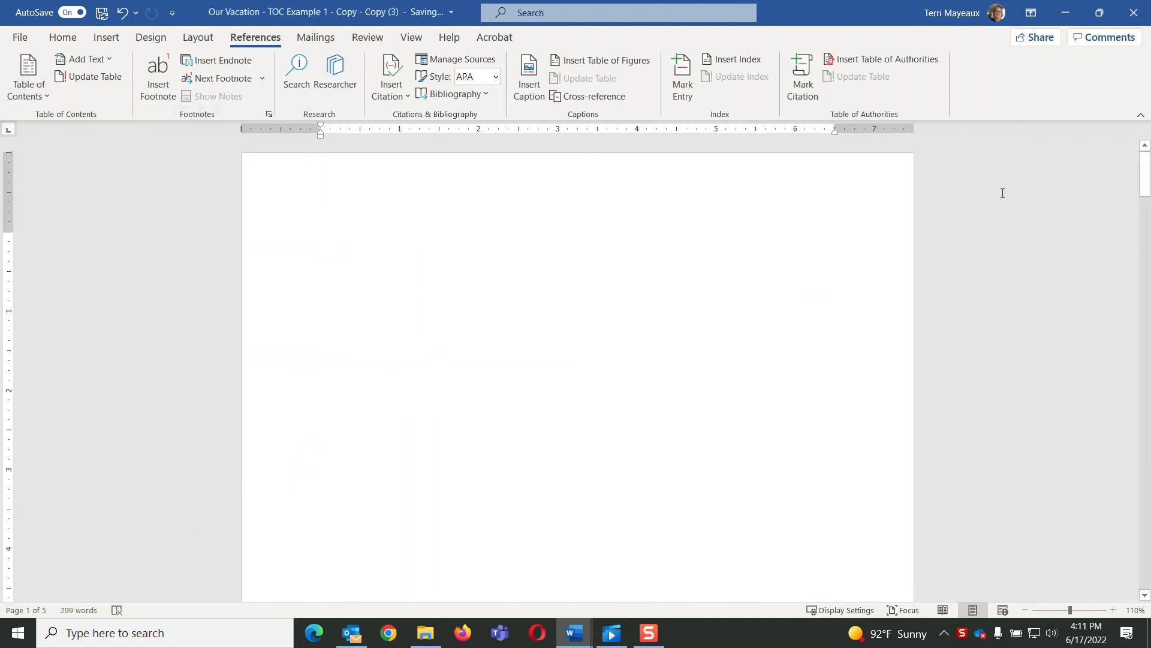
pyautogui.moveTo(1145, 175); pyautogui.dragTo(1147, 246)
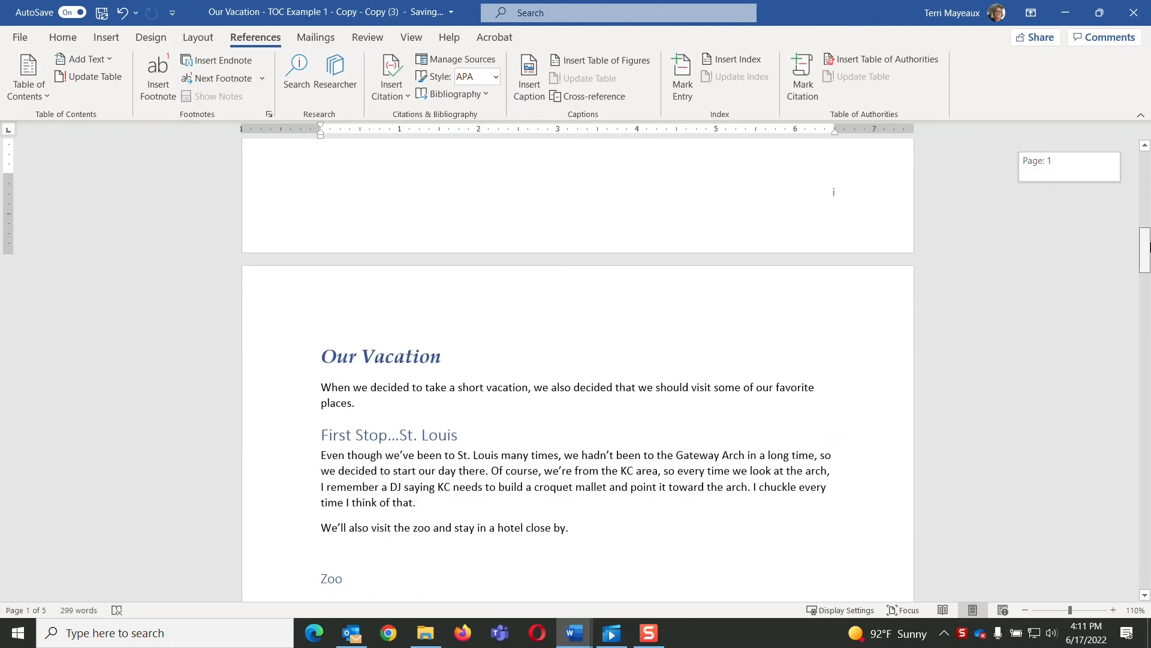
pyautogui.moveTo(1147, 246); pyautogui.dragTo(1148, 160)
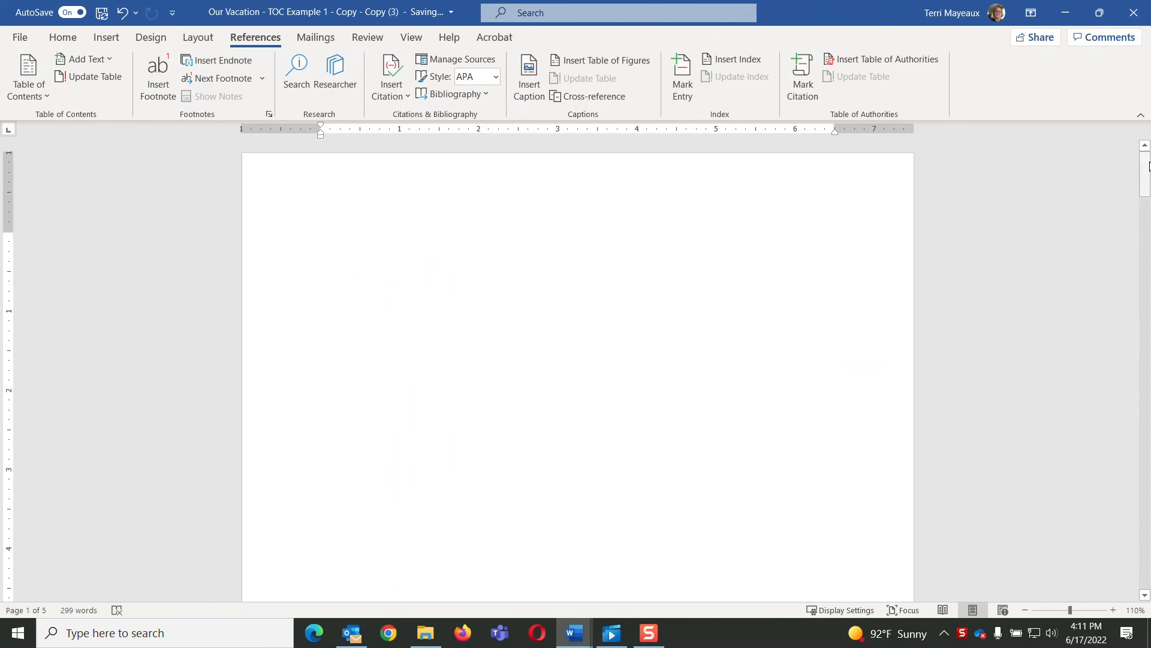